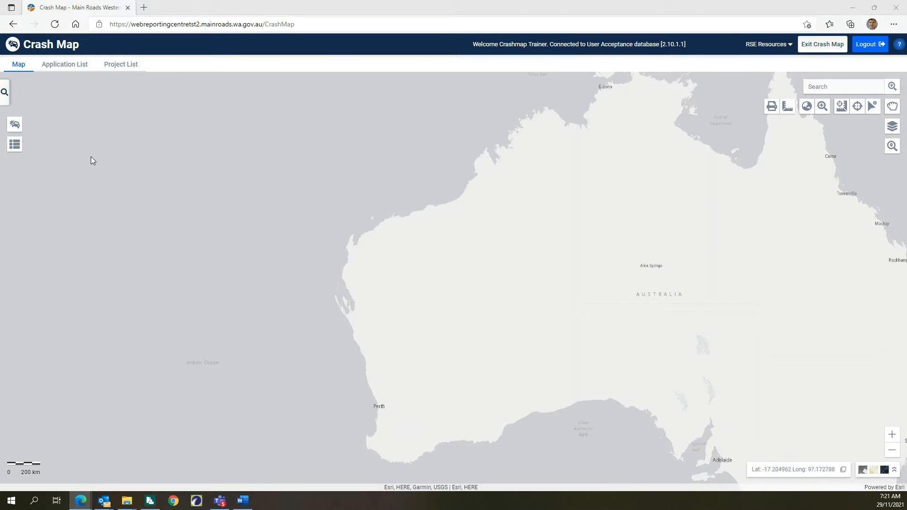
- Run a crash-based Black Spot query for prequalified locations in the PERTH (C) local government area
{"action": "left_click", "coordinate": [4, 93]}
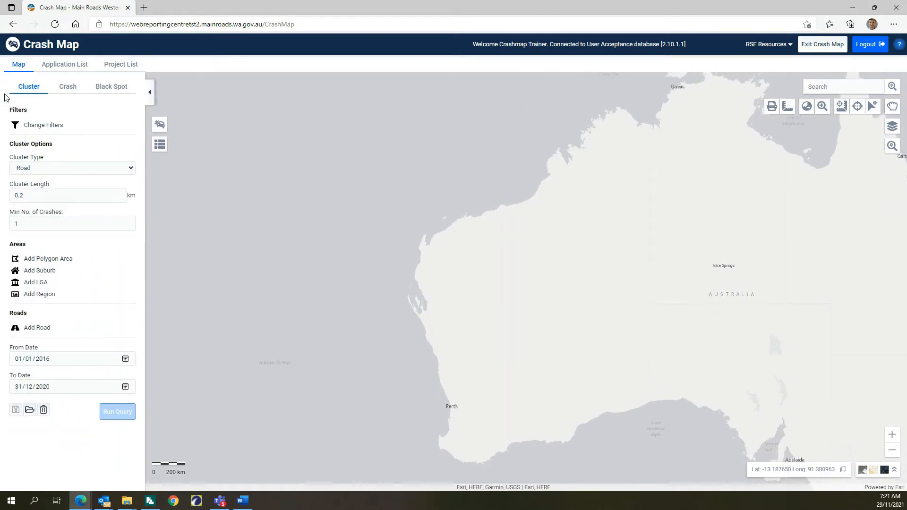
{"action": "left_click", "coordinate": [110, 90]}
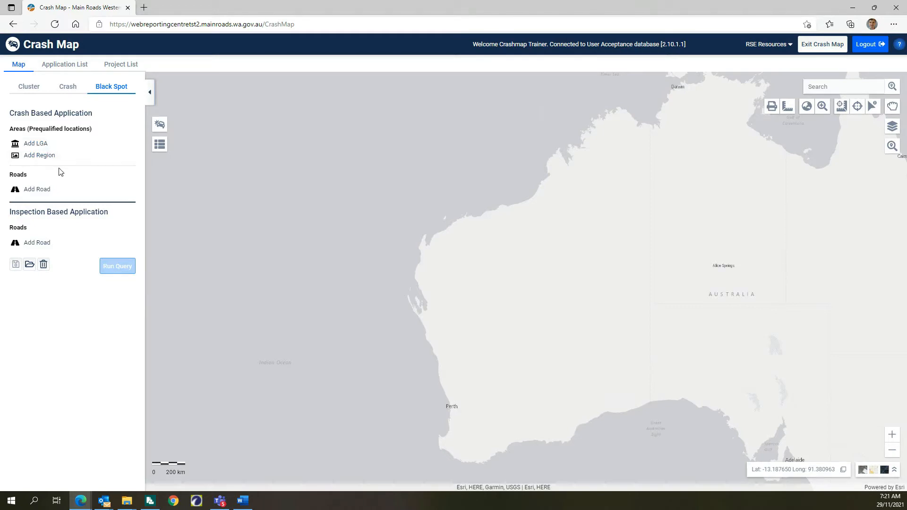
{"action": "left_click", "coordinate": [43, 146]}
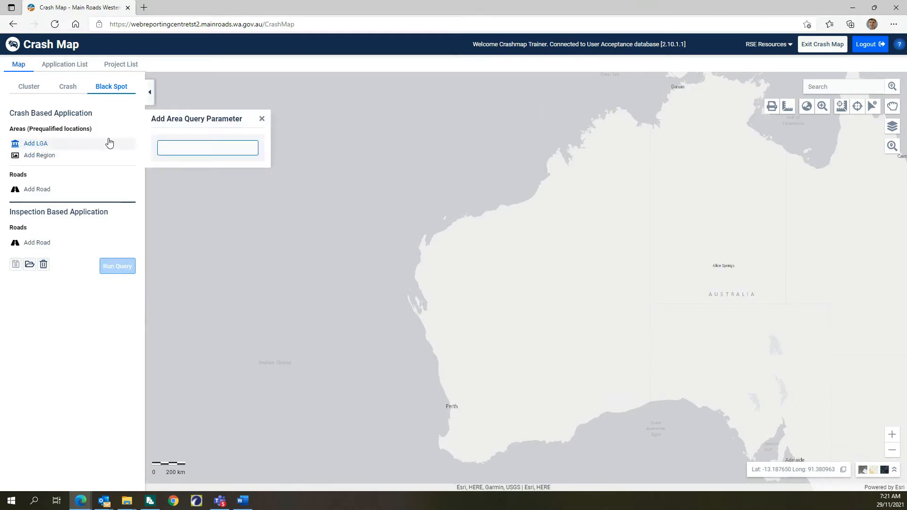
{"action": "type", "text": "perth"}
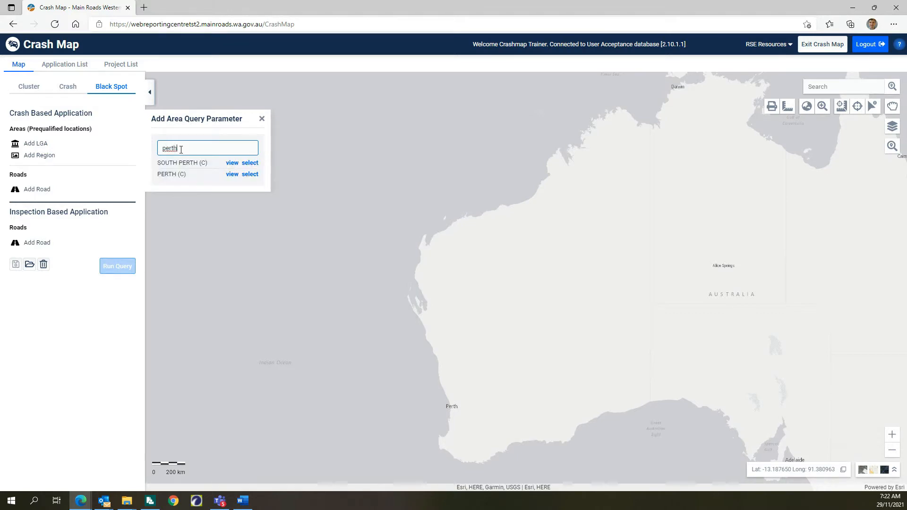
{"action": "left_click", "coordinate": [250, 174]}
{"action": "left_click", "coordinate": [127, 253]}
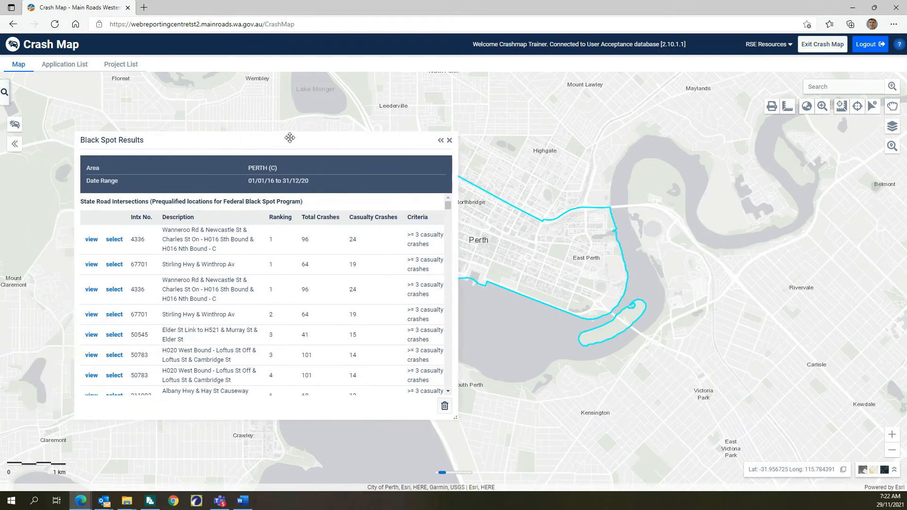
- Review the prequalified intersections in the Black Spot results for Perth, and discard the results and the area query
{"action": "left_click_drag", "start_coordinate": [289, 137], "coordinate": [402, 117]}
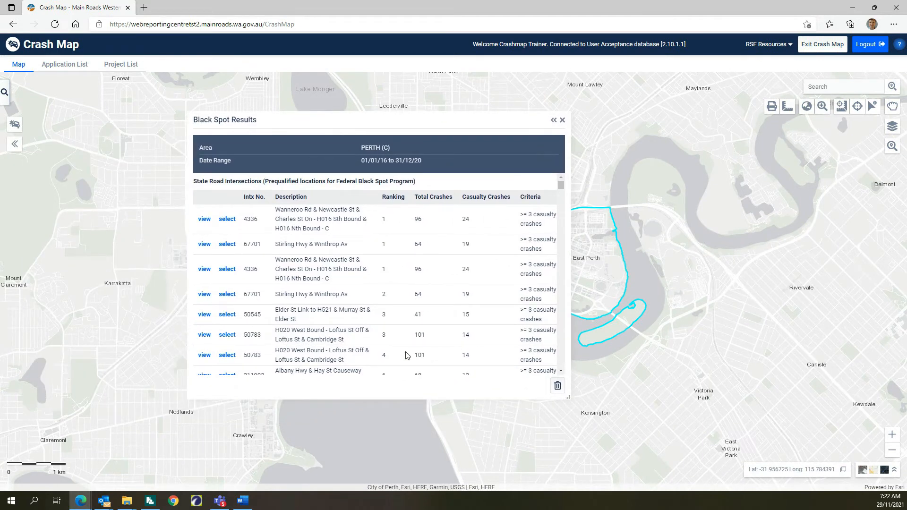
{"action": "scroll", "coordinate": [465, 290], "scroll_direction": "down", "scroll_amount": 5}
{"action": "scroll", "coordinate": [465, 290], "scroll_direction": "down", "scroll_amount": 4}
{"action": "scroll", "coordinate": [465, 291], "scroll_direction": "up", "scroll_amount": 8}
{"action": "scroll", "coordinate": [465, 290], "scroll_direction": "up", "scroll_amount": 1}
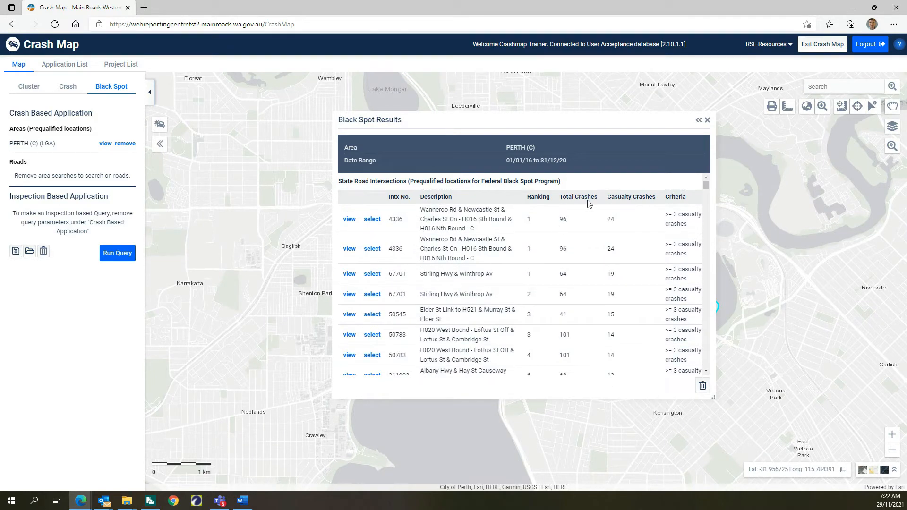
{"action": "left_click", "coordinate": [702, 387]}
{"action": "left_click", "coordinate": [707, 120]}
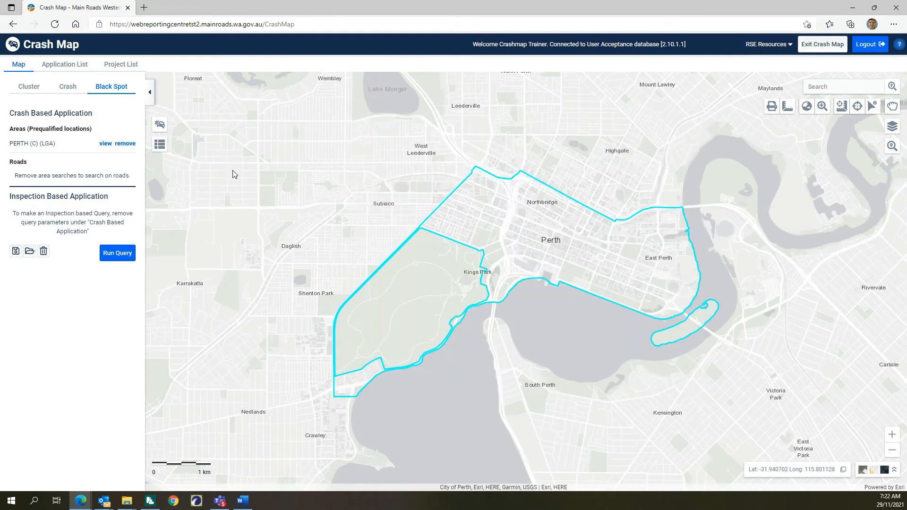
{"action": "left_click", "coordinate": [69, 88]}
{"action": "left_click", "coordinate": [105, 88]}
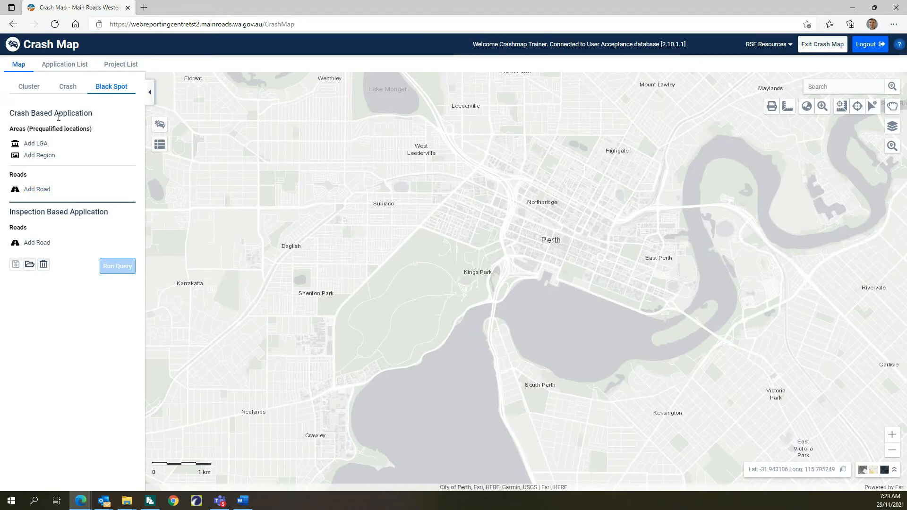
- Add road 1140033 (Station St Sth) to the crash-based application, from 0 - ALBANY HWY to 0 - ALBANY HWY
{"action": "left_click", "coordinate": [44, 190]}
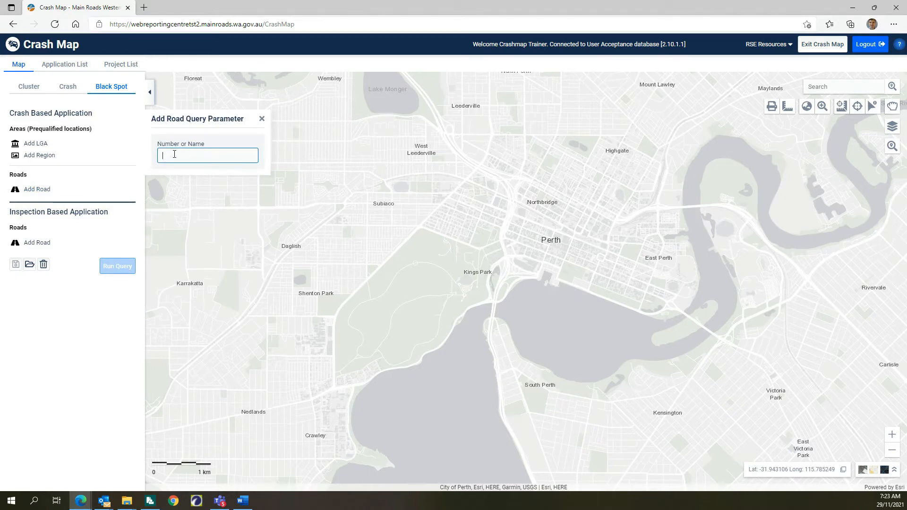
{"action": "type", "text": "station st sth"}
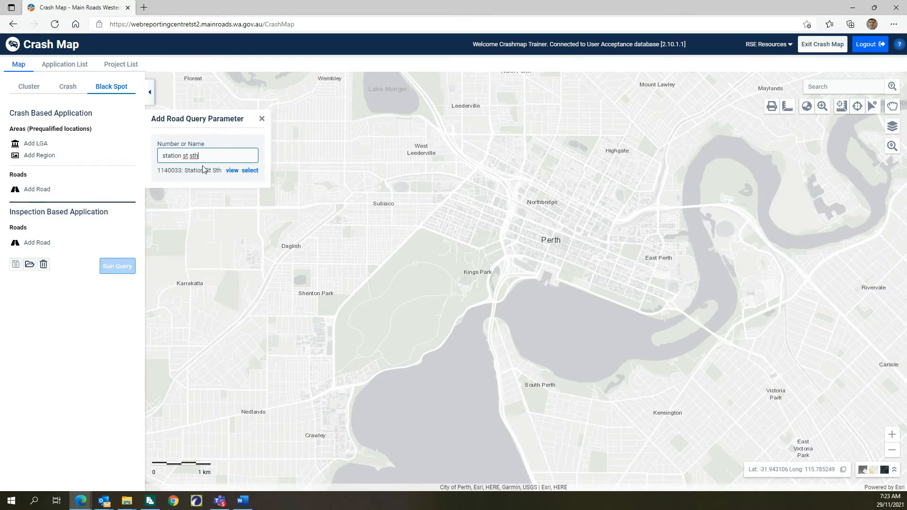
{"action": "left_click", "coordinate": [250, 170]}
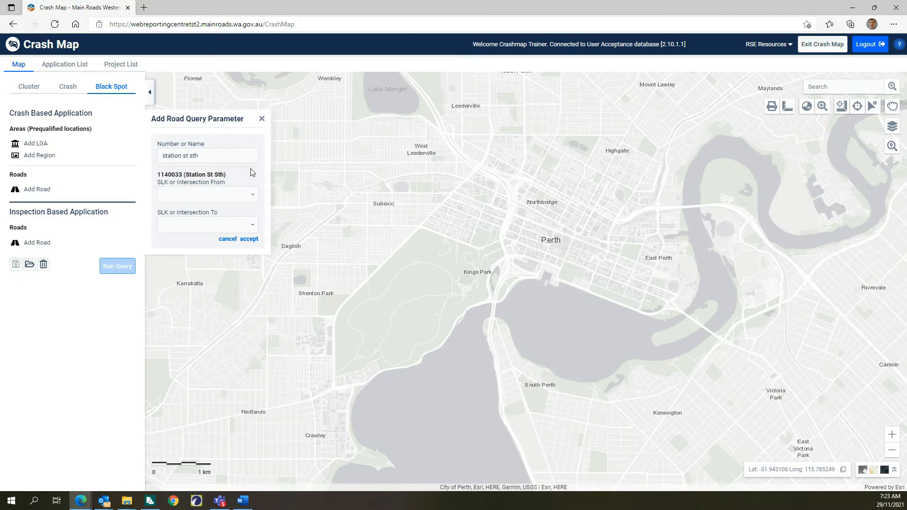
{"action": "left_click", "coordinate": [251, 196]}
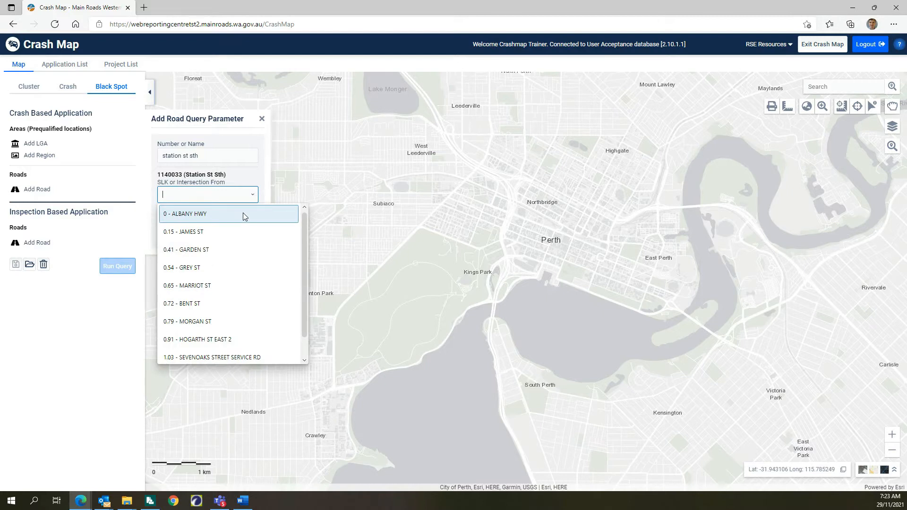
{"action": "left_click", "coordinate": [242, 213]}
{"action": "left_click", "coordinate": [249, 225]}
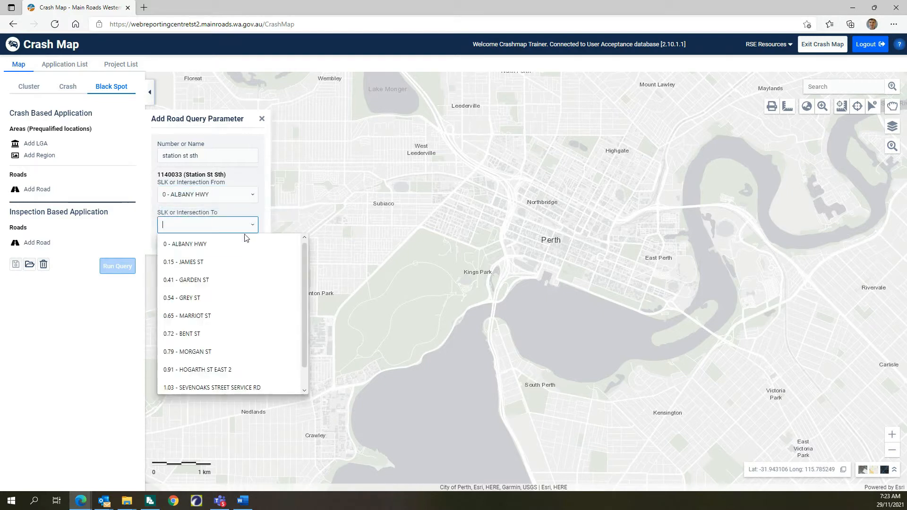
{"action": "left_click", "coordinate": [241, 248]}
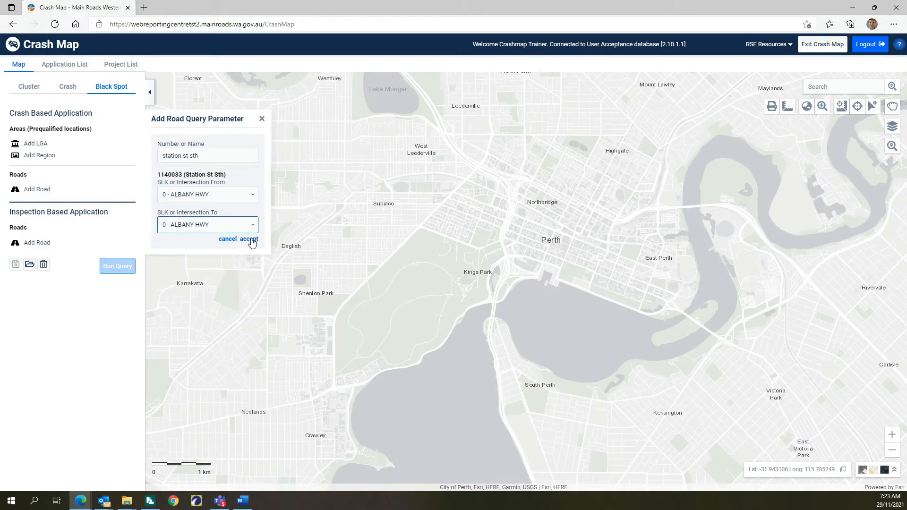
{"action": "left_click", "coordinate": [249, 239]}
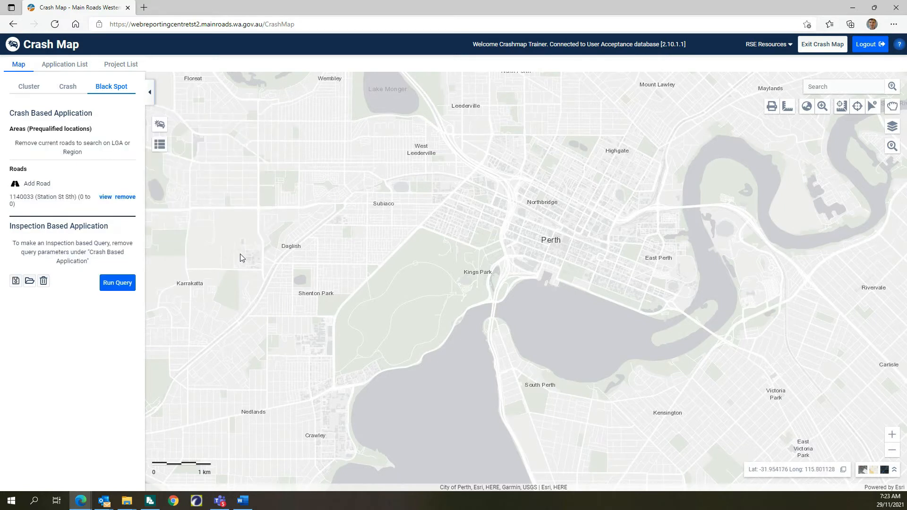
- Run the road query and select the Station St Sth & ALBANY HWY intersection to list its crashes
{"action": "left_click", "coordinate": [117, 283]}
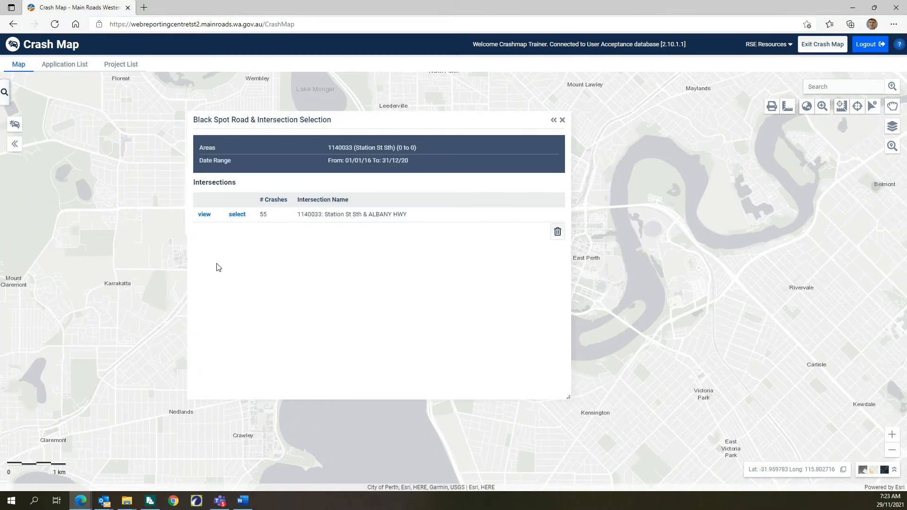
{"action": "left_click", "coordinate": [237, 215]}
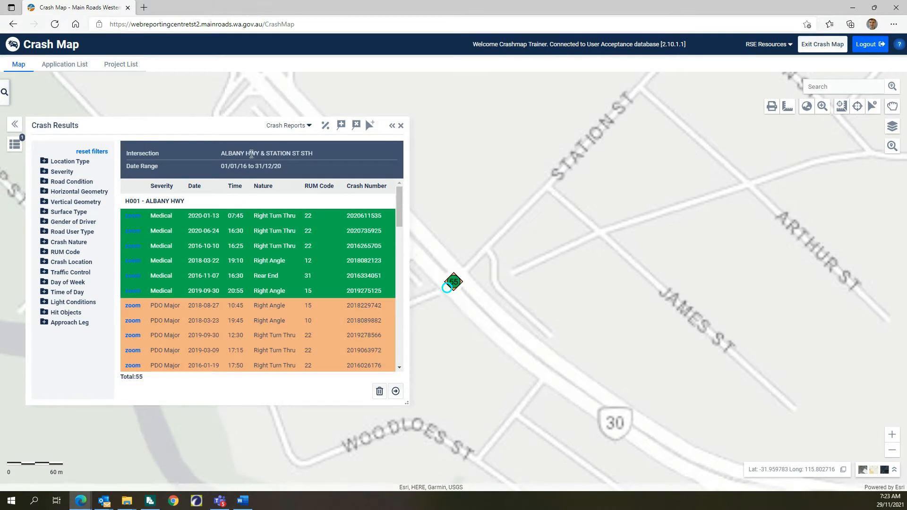
{"action": "left_click_drag", "start_coordinate": [220, 126], "coordinate": [329, 131]}
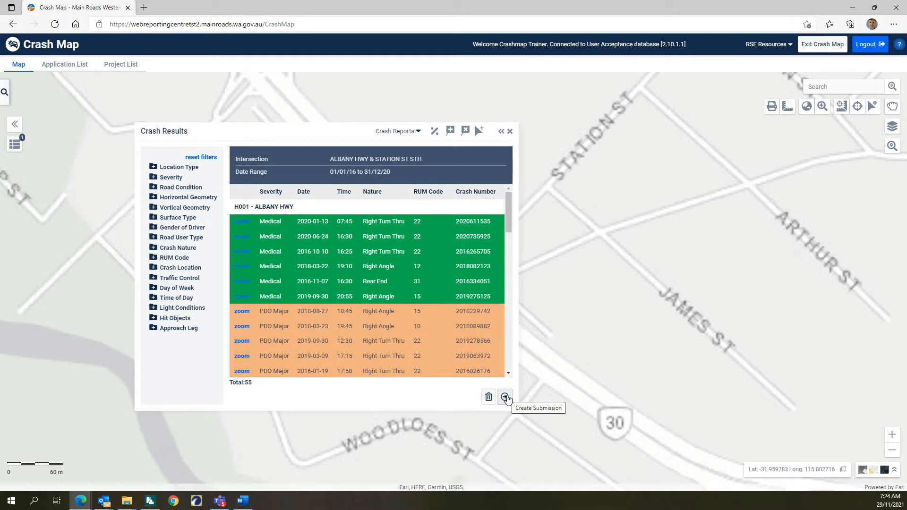
- Create a submission from the listed crashes and set its region to Metropolitan
{"action": "left_click", "coordinate": [505, 397]}
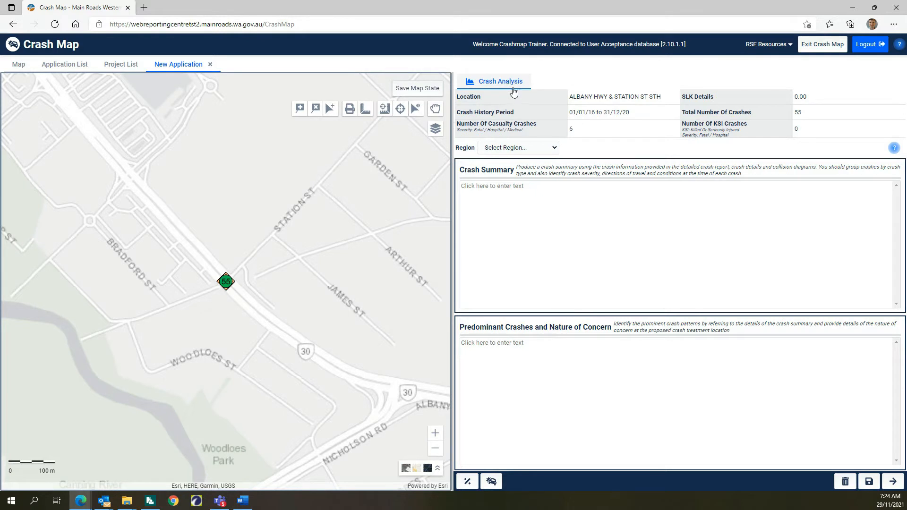
{"action": "left_click", "coordinate": [554, 148]}
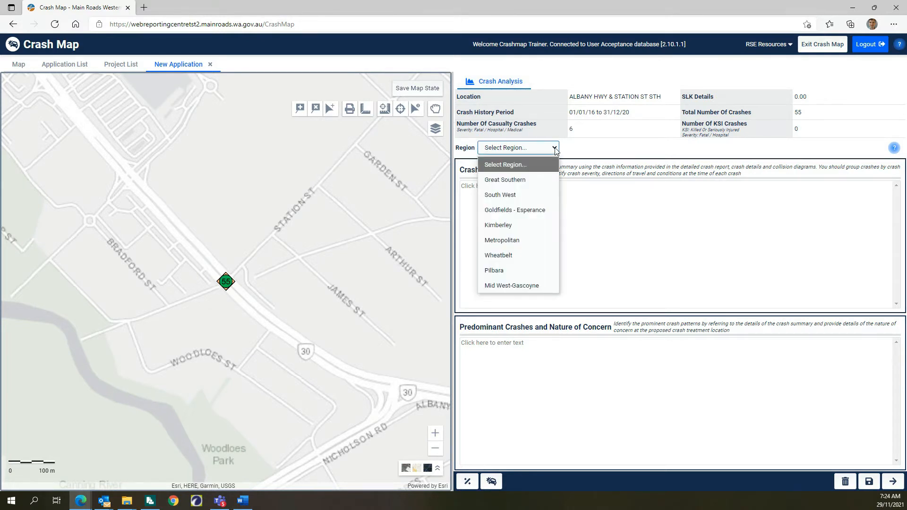
{"action": "left_click", "coordinate": [536, 240]}
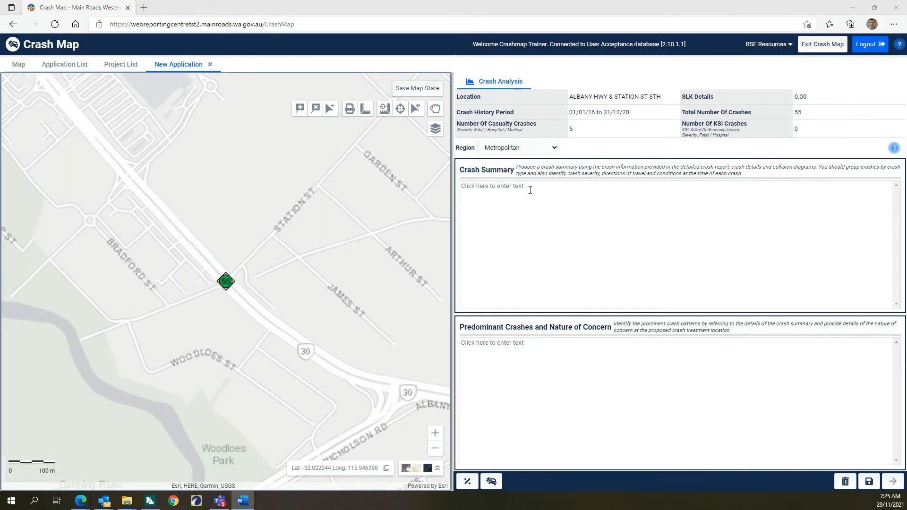
- Enter a crash summary covering 21 right angle, 17 right turn thru and 17 rear end crashes, with directions, severities and light conditions
{"action": "left_click", "coordinate": [531, 187]}
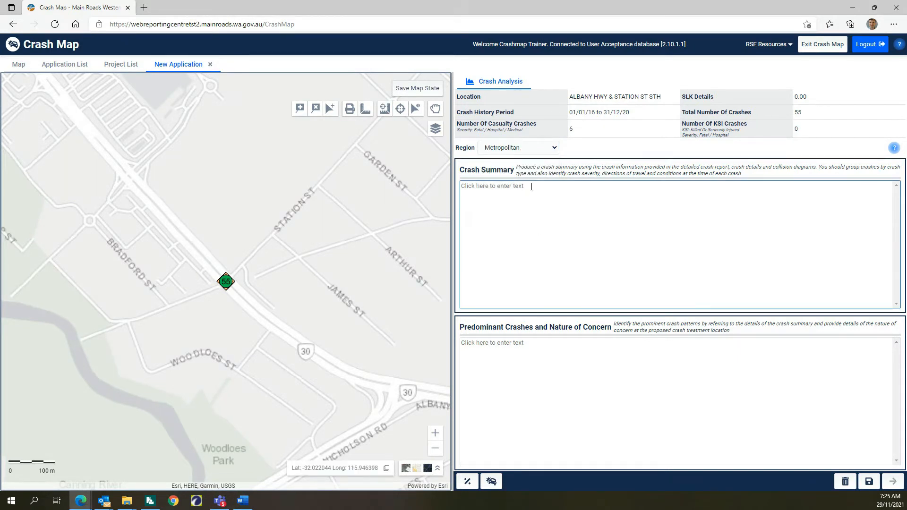
{"action": "type", "text": "•\t21 x right angle crashes involving vehicles entering Albany Highway from Station Street South resulting in 2 medical severity crashes 5 of which occurred during periods of reduced light conditions; •\t17 x right turn thru crashes involving northbound right turning vehicles who failed to give way to southbound vehicles, 3 of which resulted in medical severity 2 of which occurred during periods of reduced light conditions; and •\t17 x rear end crashes 8 of which involved southbound vehicles 3 of which were turning left and 9 involving northbound vehicles all resulting in property damage 2 of which occurred during periods of reduced light conditions."}
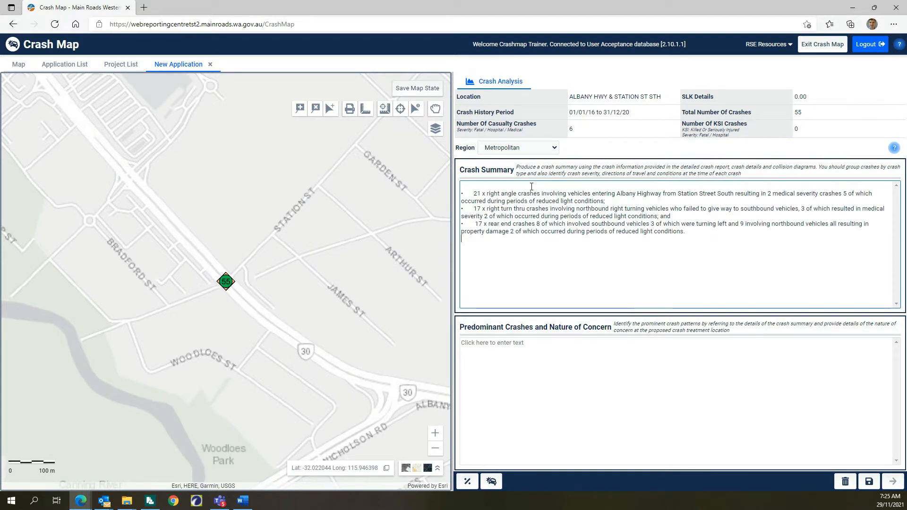
- Describe the predominant right turn thru, right-angle and reduced-light crash patterns as the nature of concern, and advance to treatment selection
{"action": "key", "text": "alt+Tab"}
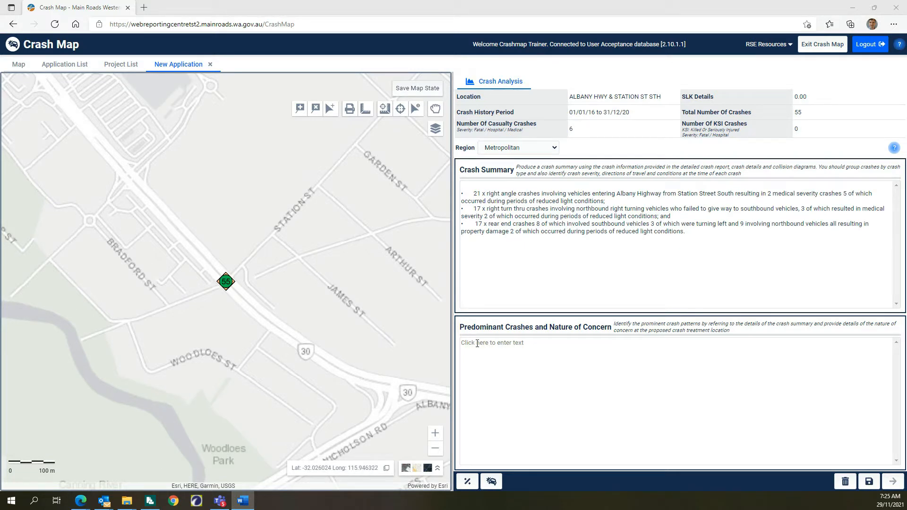
{"action": "left_click", "coordinate": [473, 344]}
{"action": "type", "text": "•\tThere is a pattern of right turn thru crashes at this intersection involving northbound right turning vehicles failing to give way to southbound vehicles. •\tThere is a pattern of right-angle crashes involving vehicles entering Albany Highway from Station Street South. •\tA proportion of the crashes at this intersection occurred during periods of reduced light conditions are over-represented when compared with network averages."}
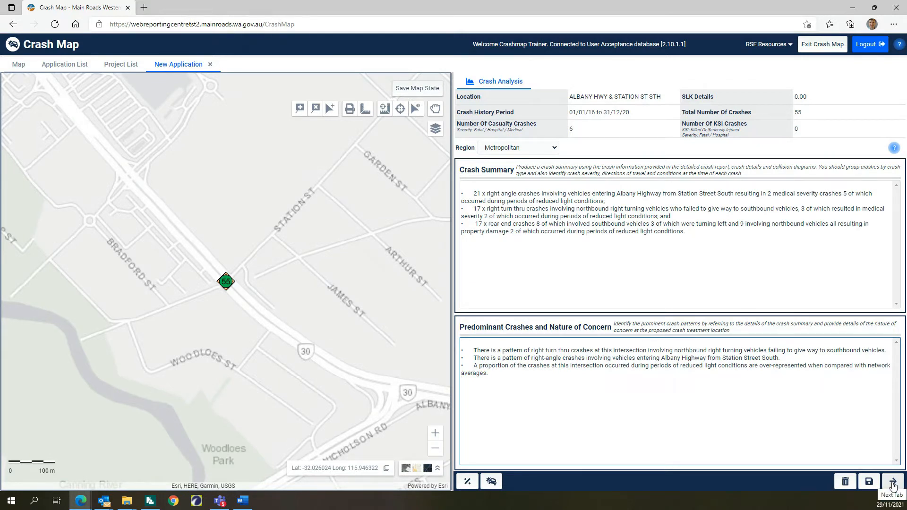
{"action": "left_click", "coordinate": [893, 481]}
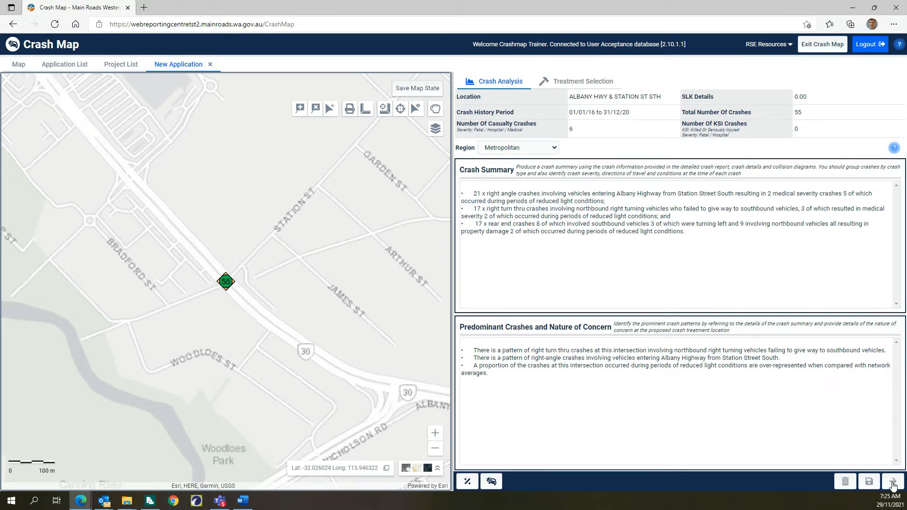
{"action": "left_click", "coordinate": [891, 483]}
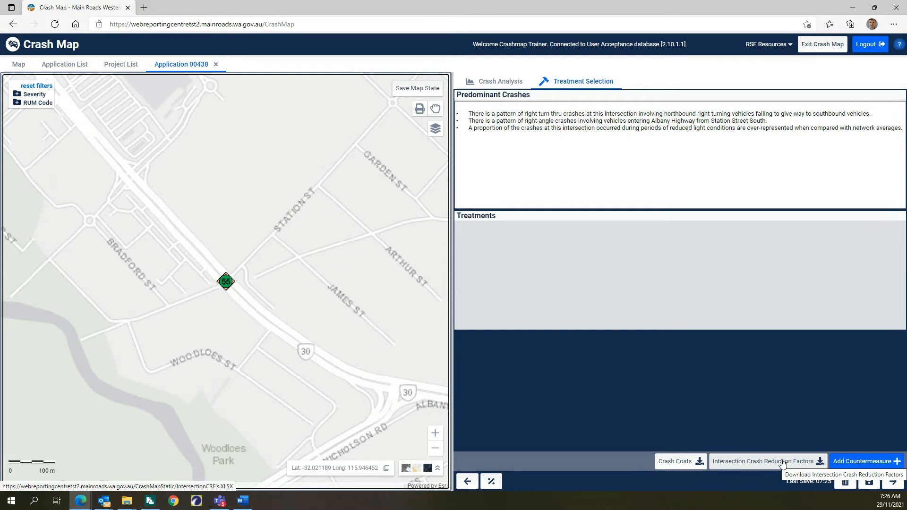
- Add the countermeasure "12: New signal with fully controlled right turns" to the treatments
{"action": "left_click", "coordinate": [879, 464]}
{"action": "left_click", "coordinate": [738, 235]}
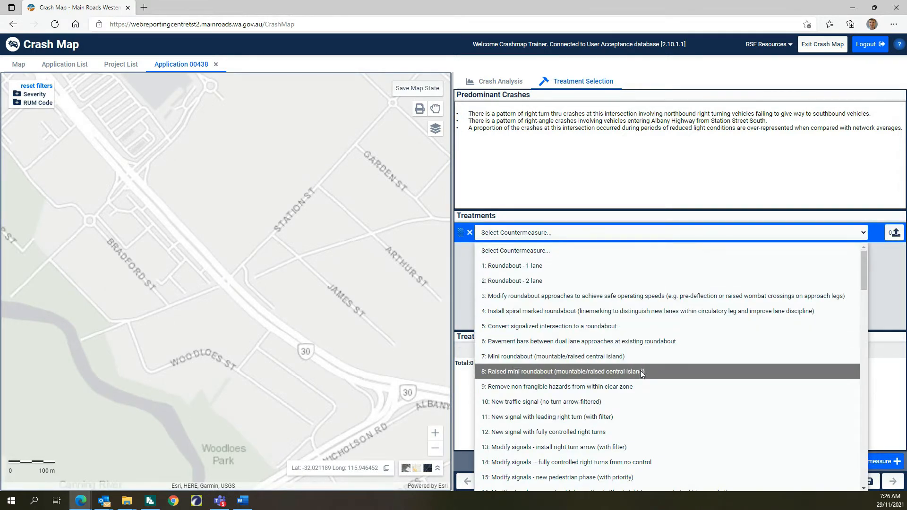
{"action": "left_click", "coordinate": [597, 430]}
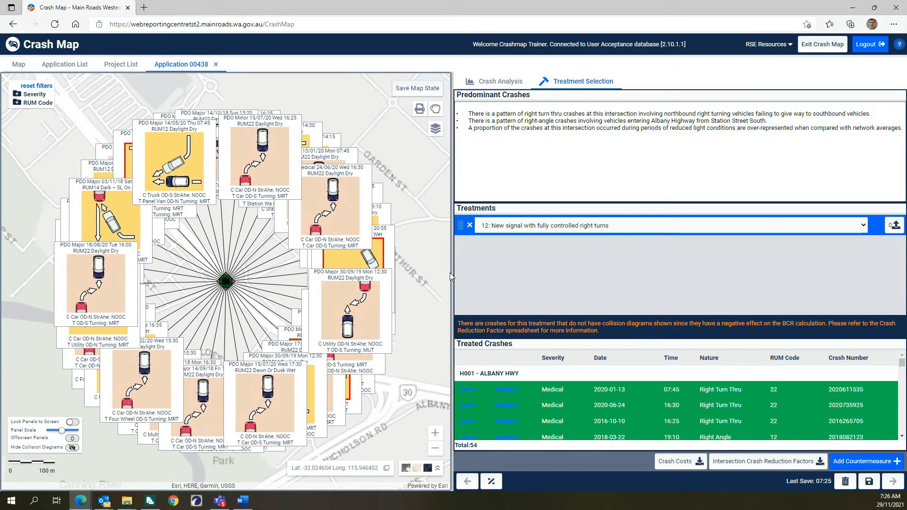
- Widen the map area and reduce the panel scale of the collision diagrams
{"action": "left_click_drag", "start_coordinate": [451, 272], "coordinate": [637, 263]}
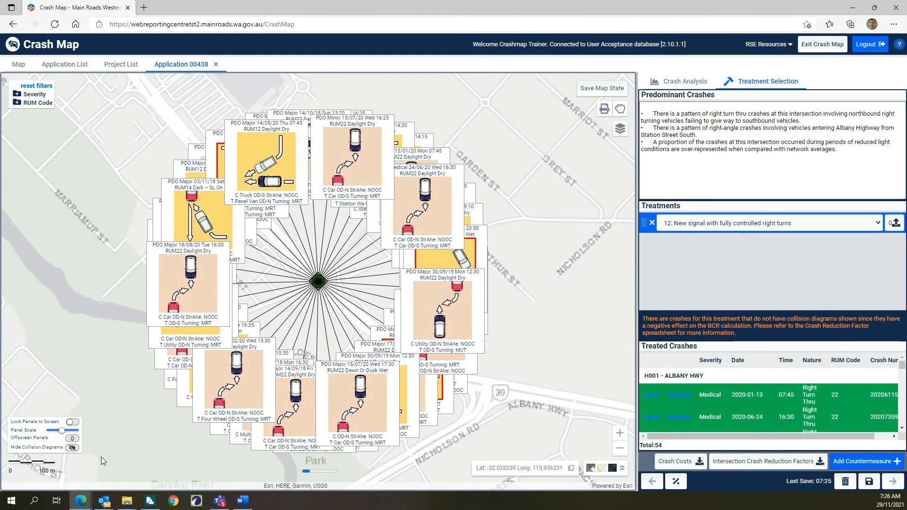
{"action": "left_click_drag", "start_coordinate": [64, 433], "coordinate": [59, 434]}
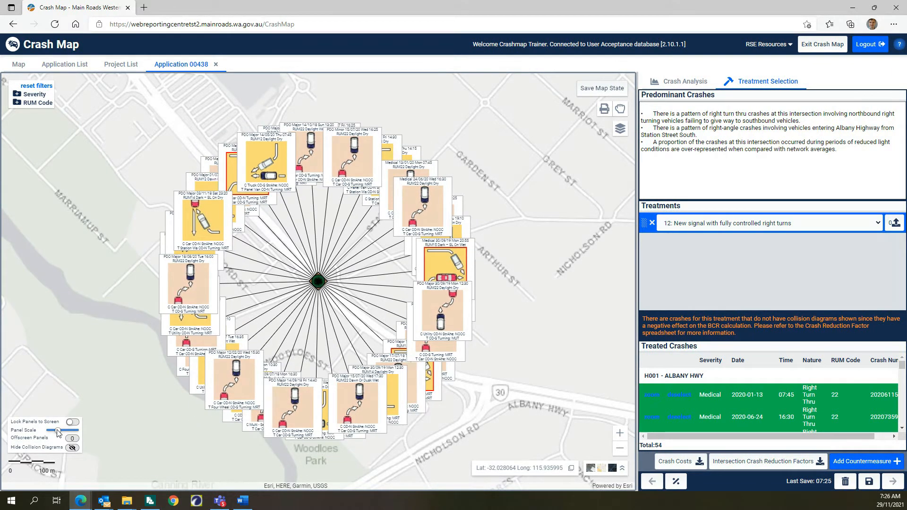
{"action": "left_click_drag", "start_coordinate": [58, 433], "coordinate": [57, 433]}
- Stack five right turn thru (RUM 22) collision diagrams in one column along the map's western edge
{"action": "left_click_drag", "start_coordinate": [189, 283], "coordinate": [51, 142]}
{"action": "left_click_drag", "start_coordinate": [302, 151], "coordinate": [43, 199]}
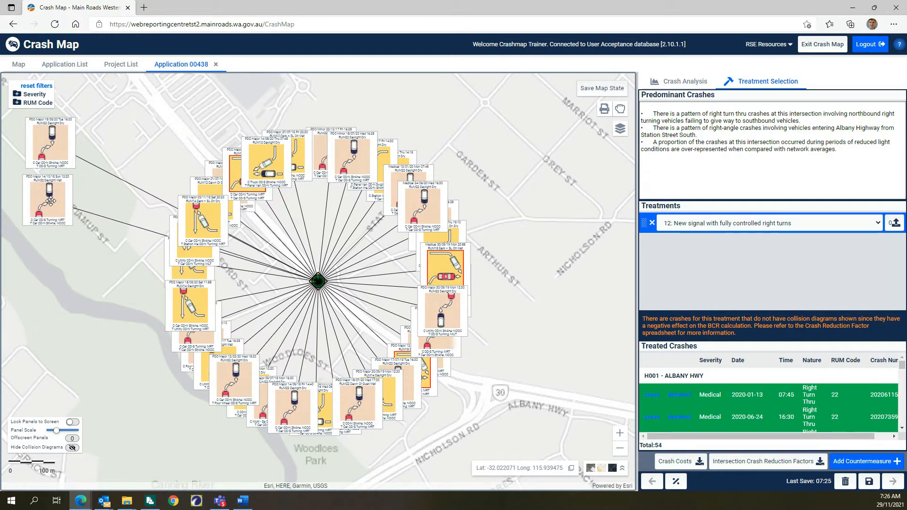
{"action": "left_click_drag", "start_coordinate": [316, 175], "coordinate": [45, 254]}
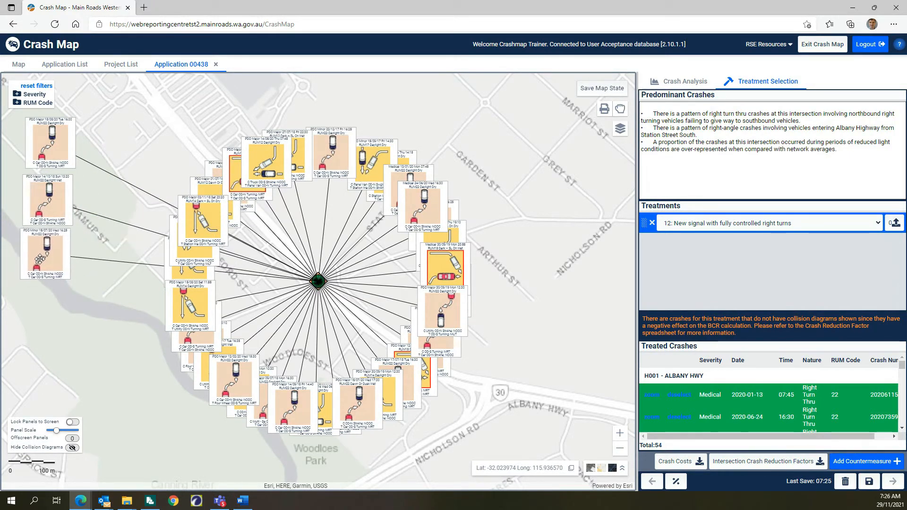
{"action": "left_click_drag", "start_coordinate": [172, 258], "coordinate": [45, 315]}
{"action": "left_click_drag", "start_coordinate": [230, 379], "coordinate": [38, 363]}
- Stack six more RUM 22 collision diagrams in a second column just east of the first one
{"action": "left_click_drag", "start_coordinate": [280, 400], "coordinate": [100, 105]}
{"action": "left_click_drag", "start_coordinate": [400, 178], "coordinate": [108, 164]}
{"action": "left_click_drag", "start_coordinate": [219, 165], "coordinate": [94, 208]}
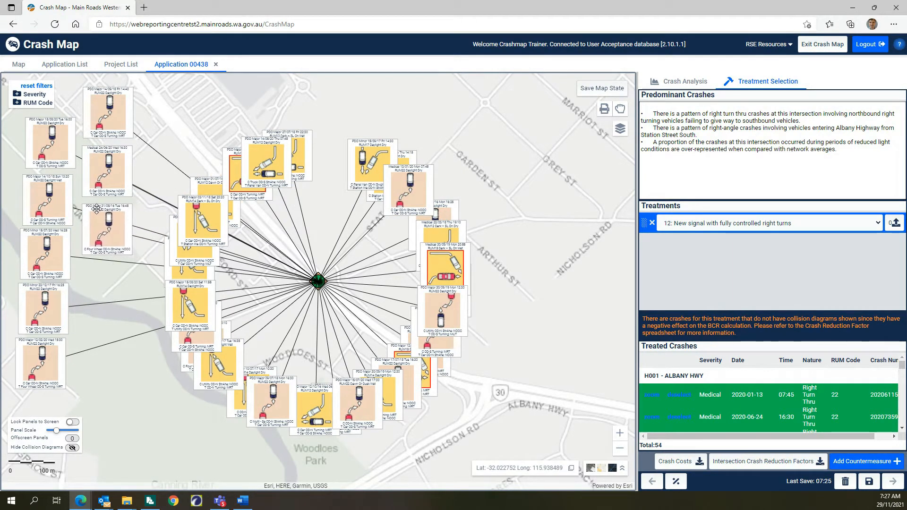
{"action": "left_click_drag", "start_coordinate": [415, 196], "coordinate": [112, 289]}
{"action": "left_click_drag", "start_coordinate": [434, 203], "coordinate": [112, 326]}
{"action": "left_click_drag", "start_coordinate": [447, 313], "coordinate": [107, 400]}
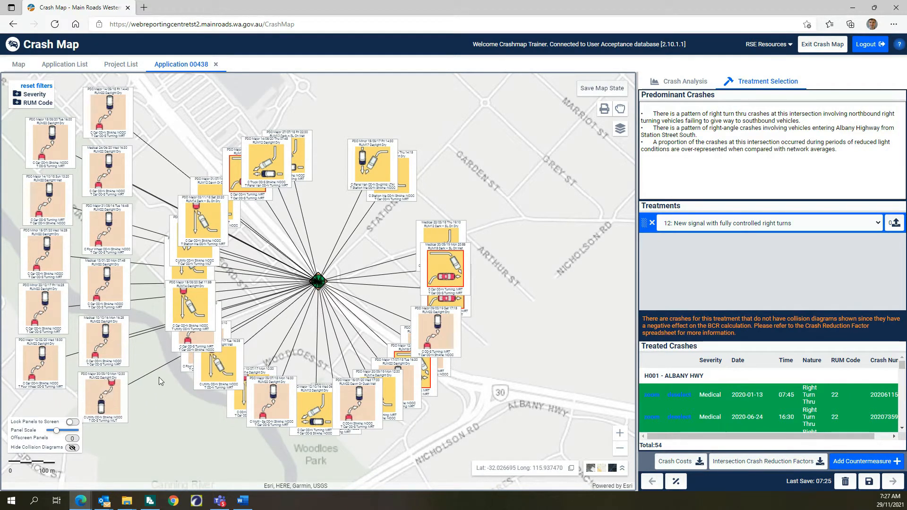
- Build a third column of six RUM 22 diagrams, start a fourth with one, and move an overlapping yellow diagram aside to the northeast
{"action": "left_click_drag", "start_coordinate": [265, 408], "coordinate": [162, 126]}
{"action": "left_click_drag", "start_coordinate": [355, 407], "coordinate": [162, 182]}
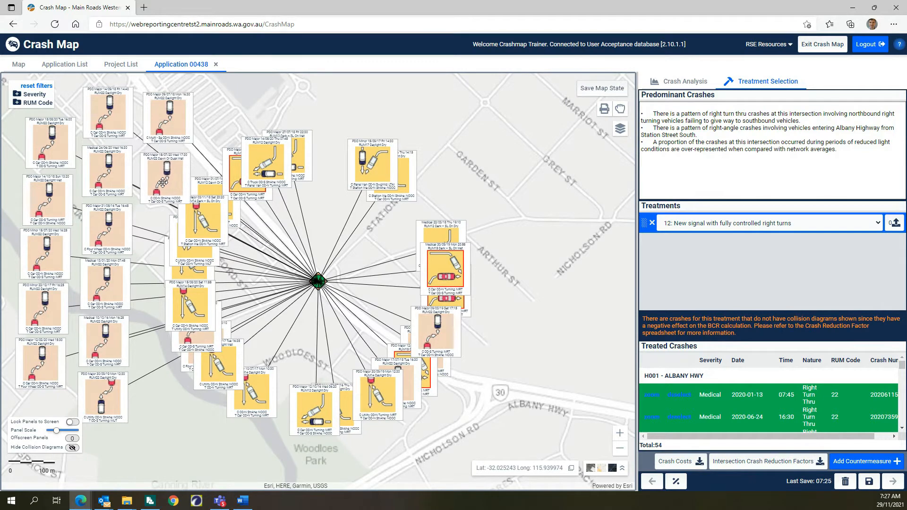
{"action": "left_click_drag", "start_coordinate": [442, 332], "coordinate": [178, 236]}
{"action": "left_click_drag", "start_coordinate": [215, 346], "coordinate": [174, 307]}
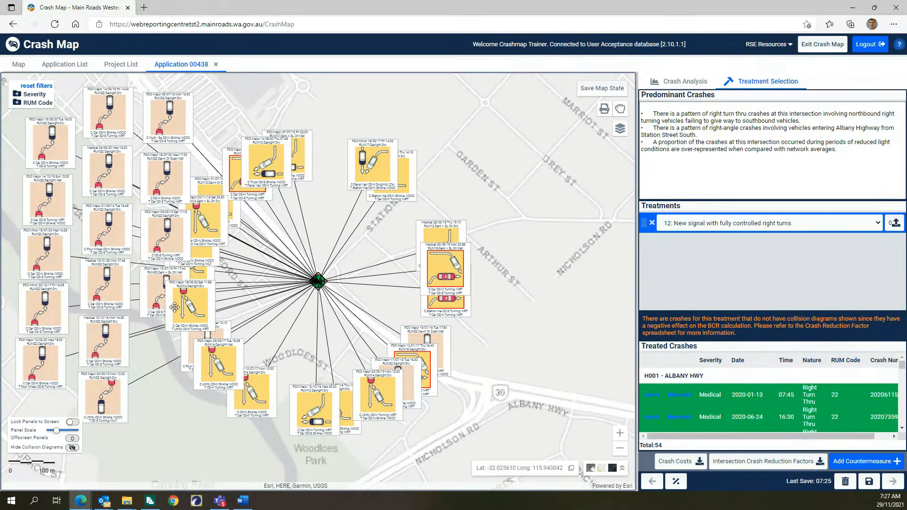
{"action": "left_click_drag", "start_coordinate": [216, 355], "coordinate": [492, 172]}
{"action": "left_click_drag", "start_coordinate": [196, 349], "coordinate": [154, 354]}
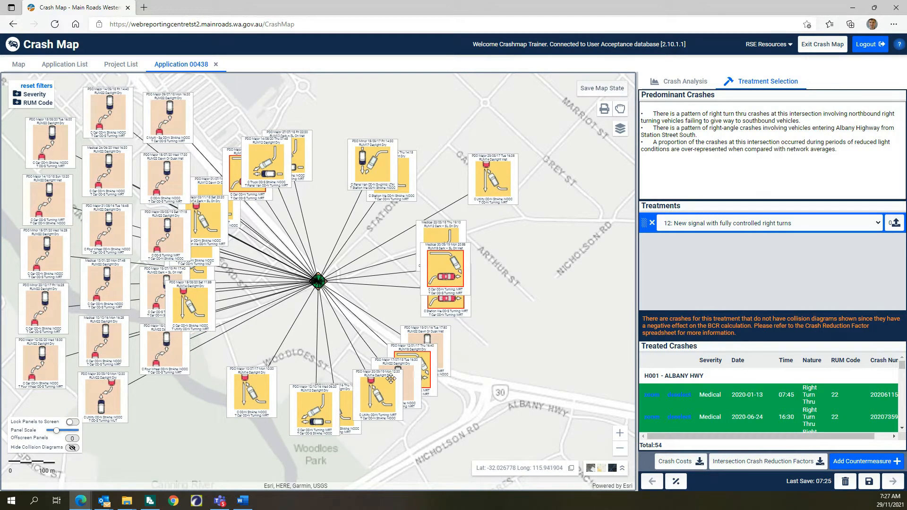
{"action": "left_click_drag", "start_coordinate": [408, 370], "coordinate": [183, 395]}
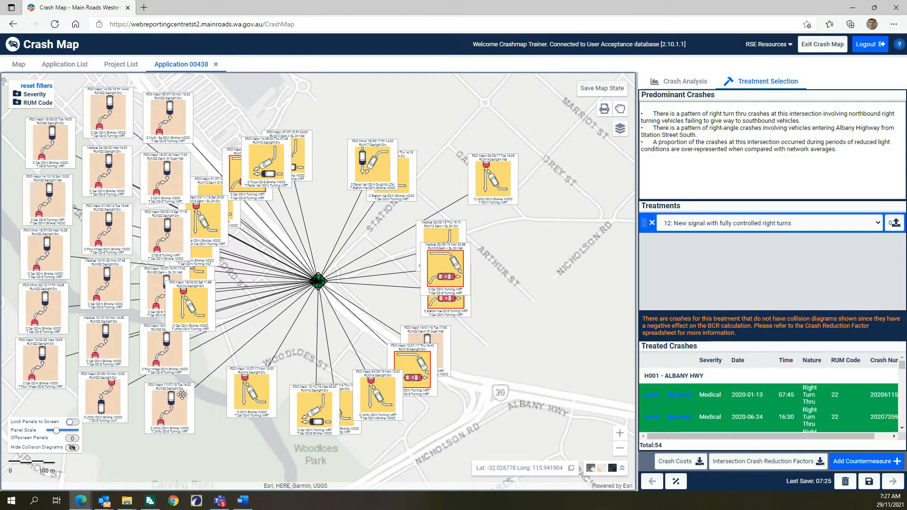
{"action": "left_click_drag", "start_coordinate": [422, 328], "coordinate": [258, 132]}
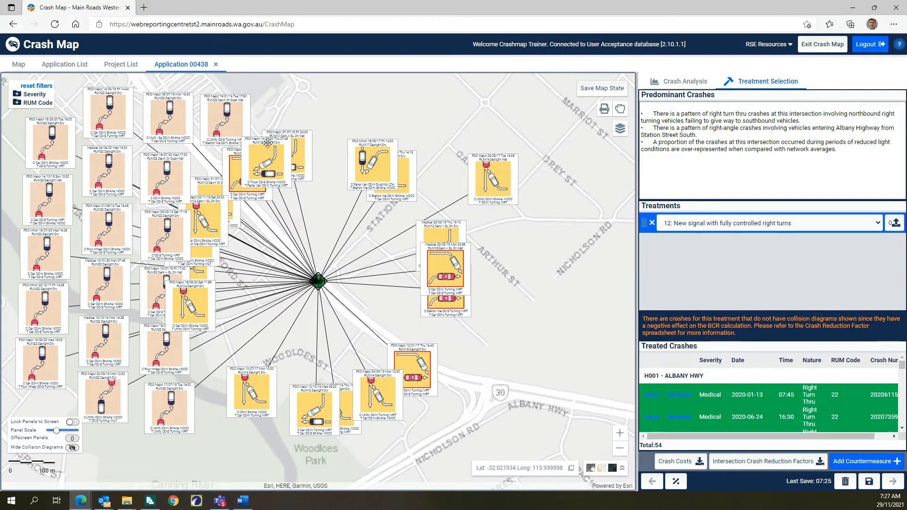
- Line up four matching yellow collision diagrams in a row south of the intersection and stack two others of a matching movement to the southeast
{"action": "left_click_drag", "start_coordinate": [270, 160], "coordinate": [569, 360]}
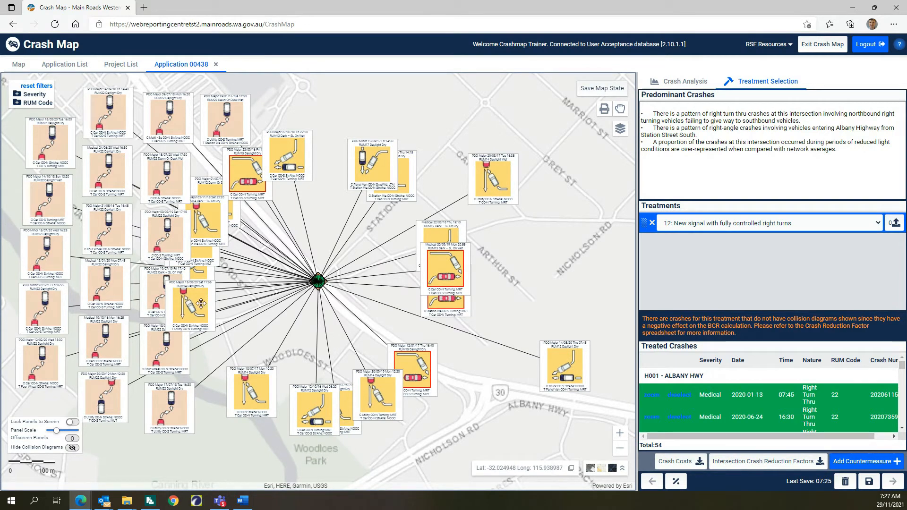
{"action": "left_click_drag", "start_coordinate": [194, 307], "coordinate": [508, 420]}
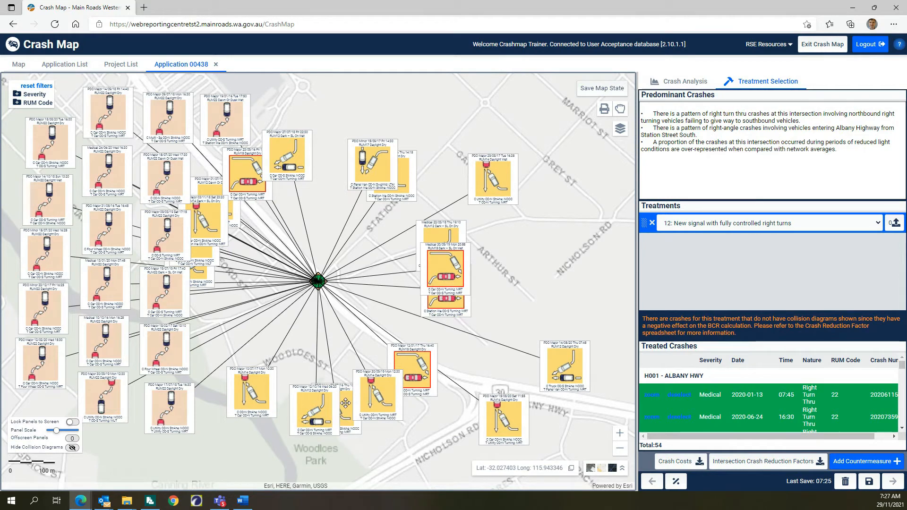
{"action": "left_click_drag", "start_coordinate": [372, 402], "coordinate": [447, 424]}
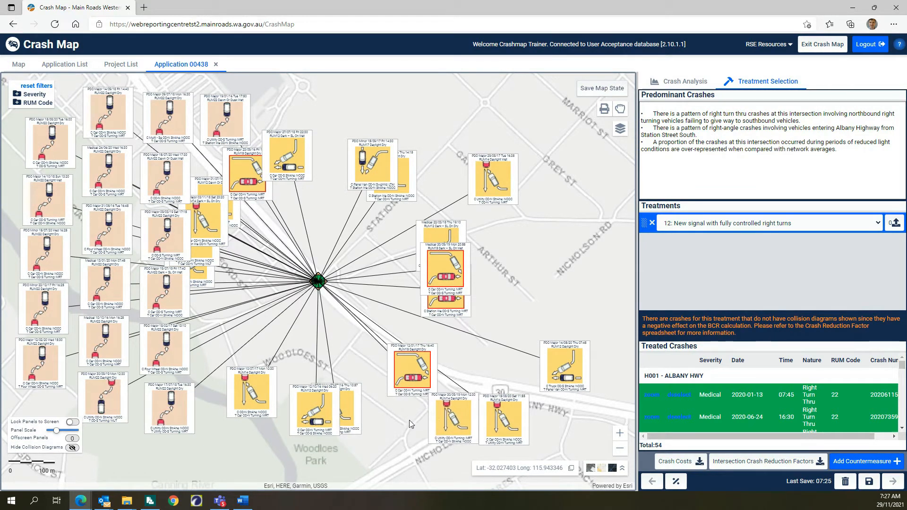
{"action": "left_click_drag", "start_coordinate": [253, 395], "coordinate": [403, 427]}
{"action": "left_click_drag", "start_coordinate": [315, 409], "coordinate": [565, 305]}
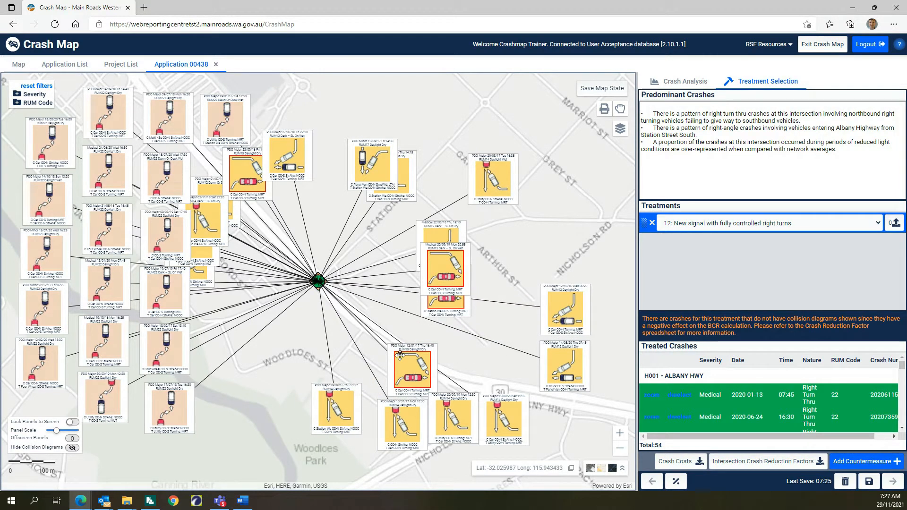
{"action": "left_click_drag", "start_coordinate": [332, 414], "coordinate": [338, 430]}
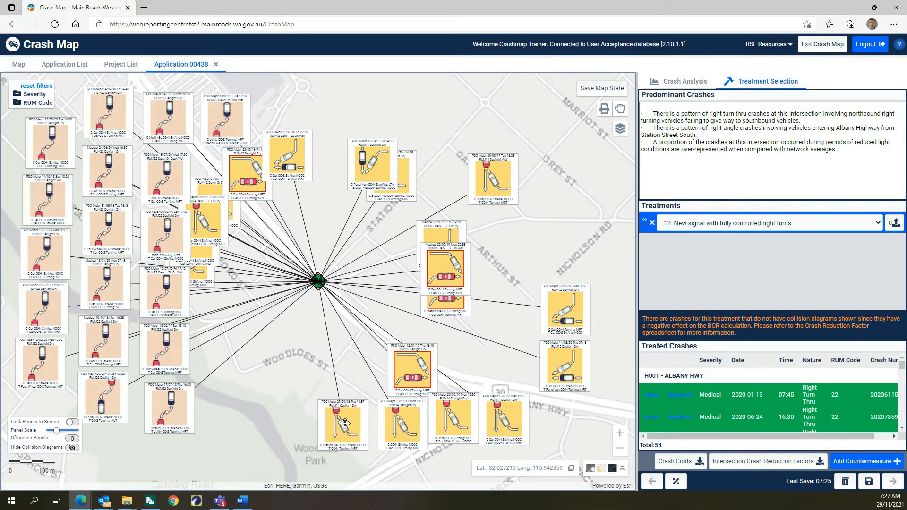
- Stack three red-bordered collision diagrams in a column at the northeastern edge of the map
{"action": "left_click_drag", "start_coordinate": [422, 367], "coordinate": [582, 225]}
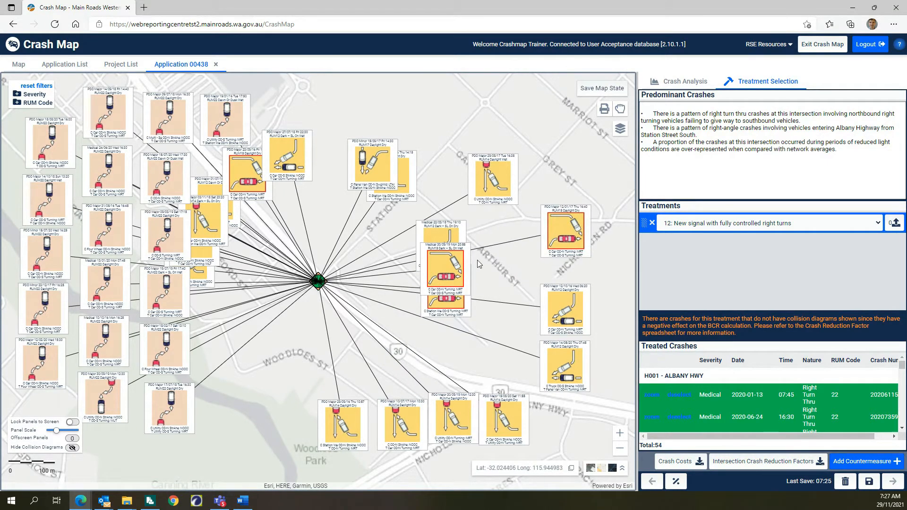
{"action": "left_click_drag", "start_coordinate": [451, 268], "coordinate": [574, 172]}
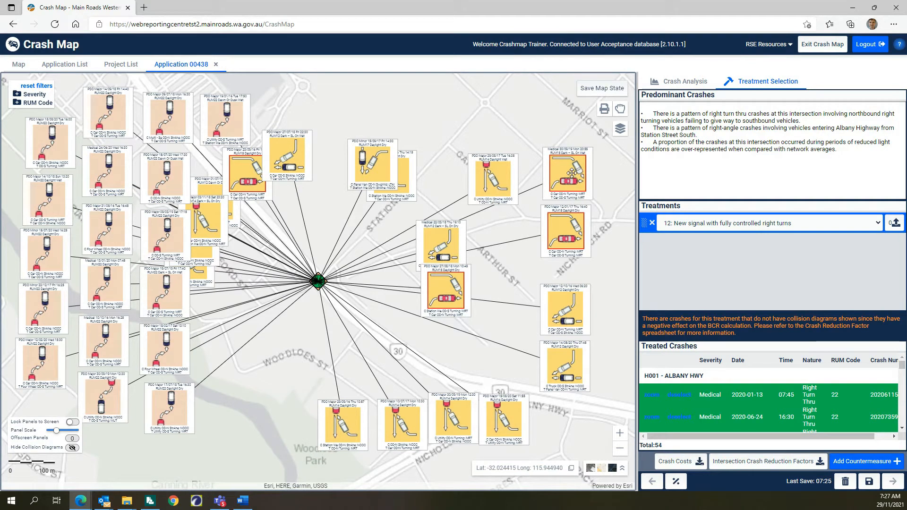
{"action": "left_click_drag", "start_coordinate": [455, 295], "coordinate": [548, 118]}
- Sort seven yellow diagrams by matching movement: three into the southern group, two just east of the intersection, two beside the southeastern stack
{"action": "left_click_drag", "start_coordinate": [499, 189], "coordinate": [290, 432]}
{"action": "left_click_drag", "start_coordinate": [203, 216], "coordinate": [286, 363]}
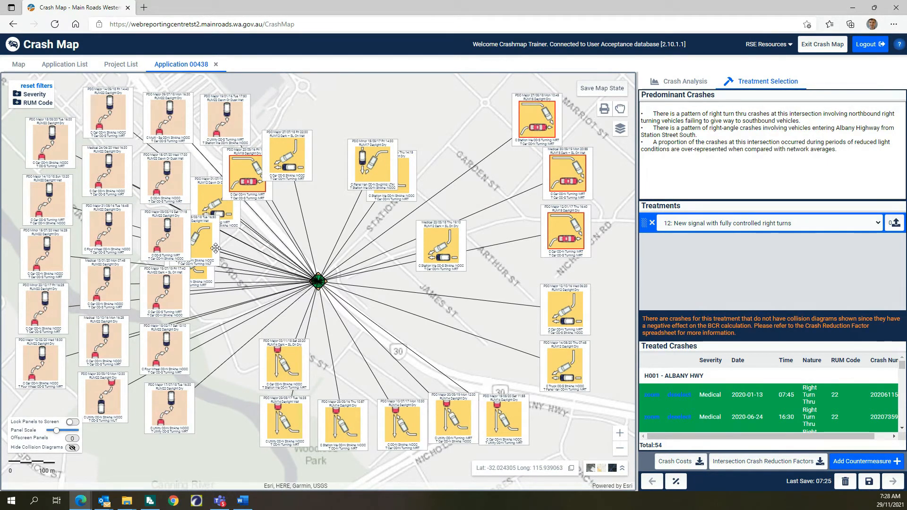
{"action": "left_click_drag", "start_coordinate": [208, 236], "coordinate": [419, 302]}
{"action": "left_click_drag", "start_coordinate": [461, 235], "coordinate": [520, 297]}
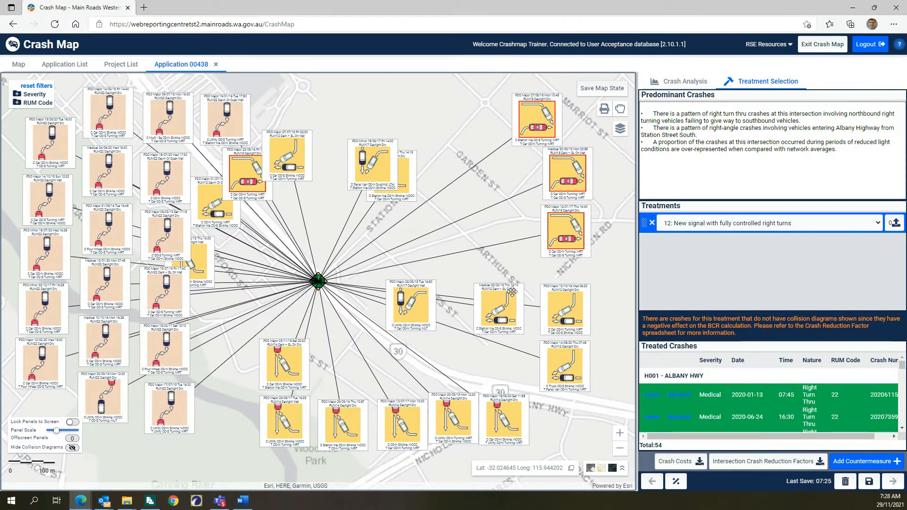
{"action": "left_click_drag", "start_coordinate": [375, 178], "coordinate": [409, 255]}
{"action": "left_click_drag", "start_coordinate": [401, 177], "coordinate": [352, 364]}
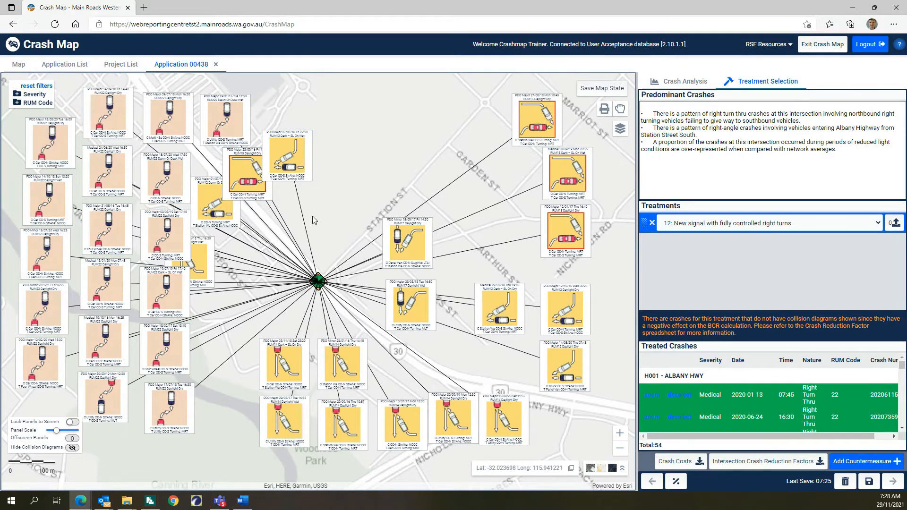
{"action": "left_click_drag", "start_coordinate": [293, 161], "coordinate": [506, 368]}
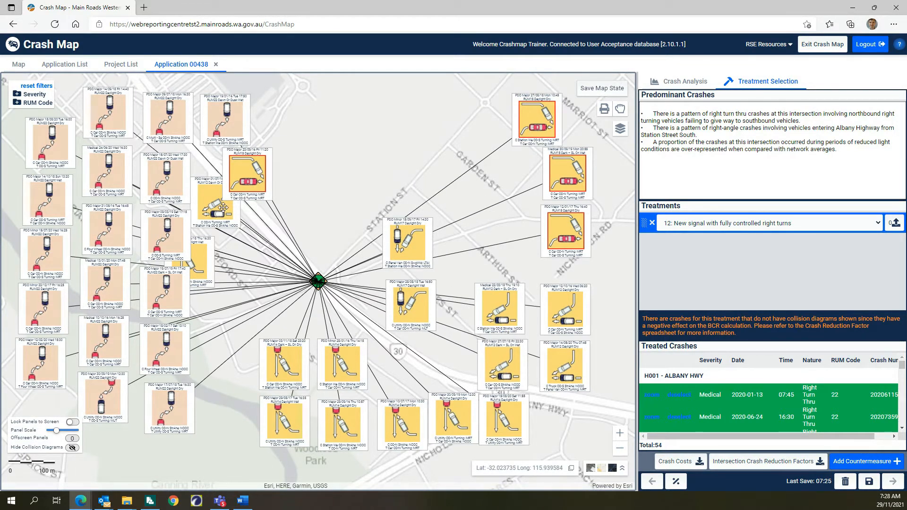
- Arrange the four red-bordered diagrams in a two-by-two block to the northeast and add the last two yellow diagrams to their matching groups
{"action": "left_click_drag", "start_coordinate": [243, 188], "coordinate": [472, 131]}
{"action": "left_click_drag", "start_coordinate": [215, 203], "coordinate": [467, 240]}
{"action": "left_click_drag", "start_coordinate": [487, 245], "coordinate": [493, 251]}
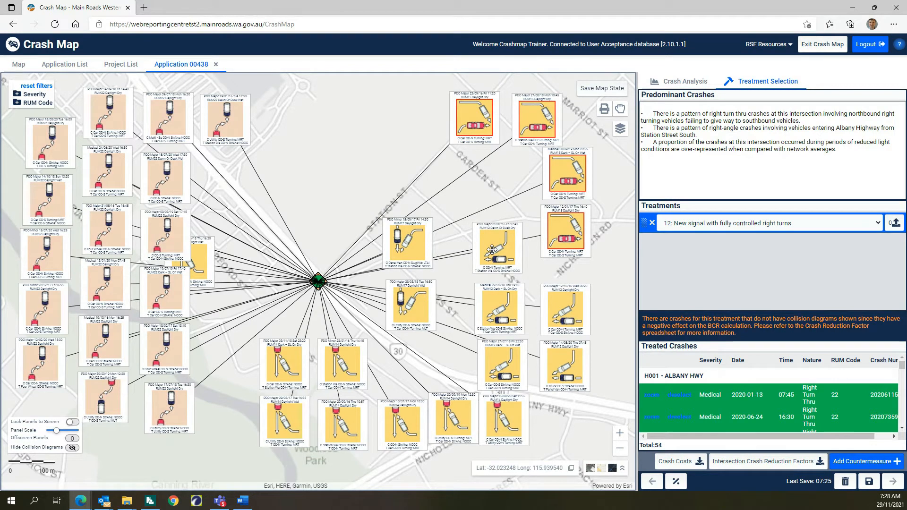
{"action": "left_click_drag", "start_coordinate": [204, 266], "coordinate": [412, 373]}
{"action": "left_click_drag", "start_coordinate": [556, 175], "coordinate": [458, 182]}
{"action": "left_click_drag", "start_coordinate": [557, 219], "coordinate": [525, 167]}
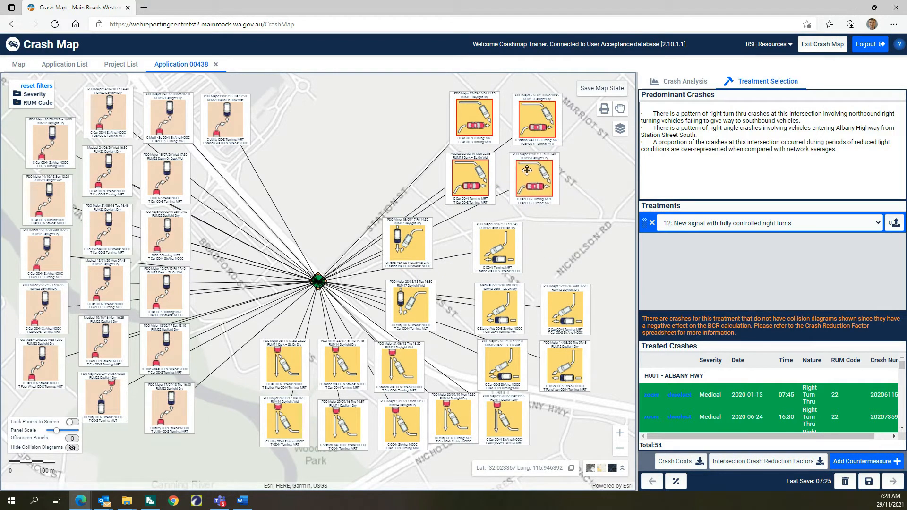
- Print the map as A4 Landscape at High (150dpi) with the title "Treatment 12 - Station Street South", and close the print page
{"action": "left_click", "coordinate": [603, 109]}
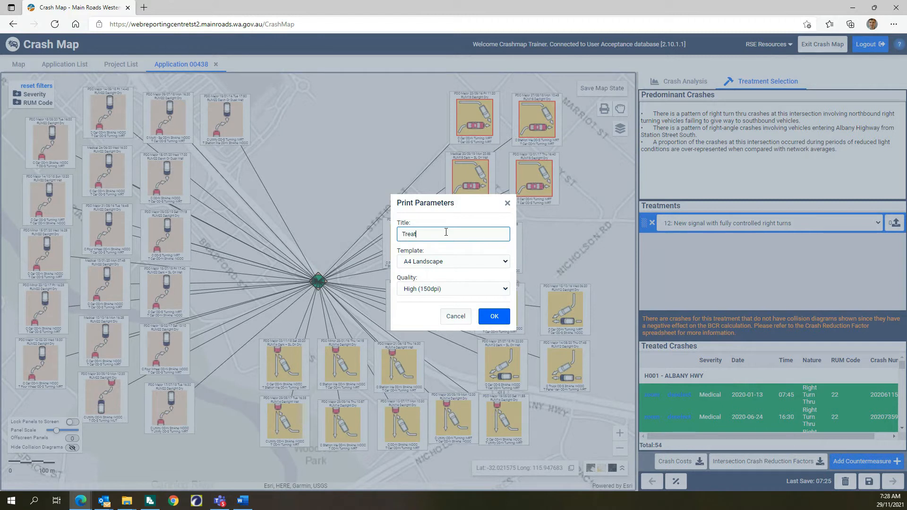
{"action": "type", "text": "Treatment 12"}
{"action": "type", "text": "- Station S"}
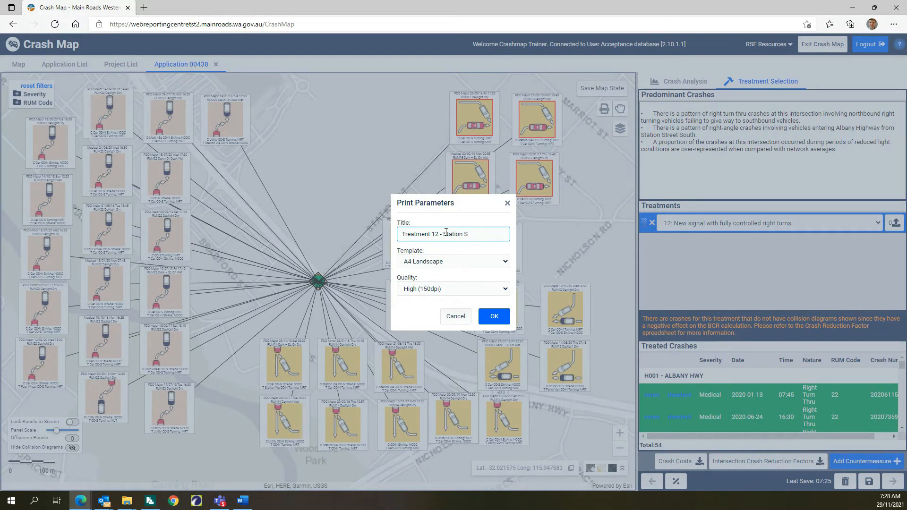
{"action": "type", "text": "treet South"}
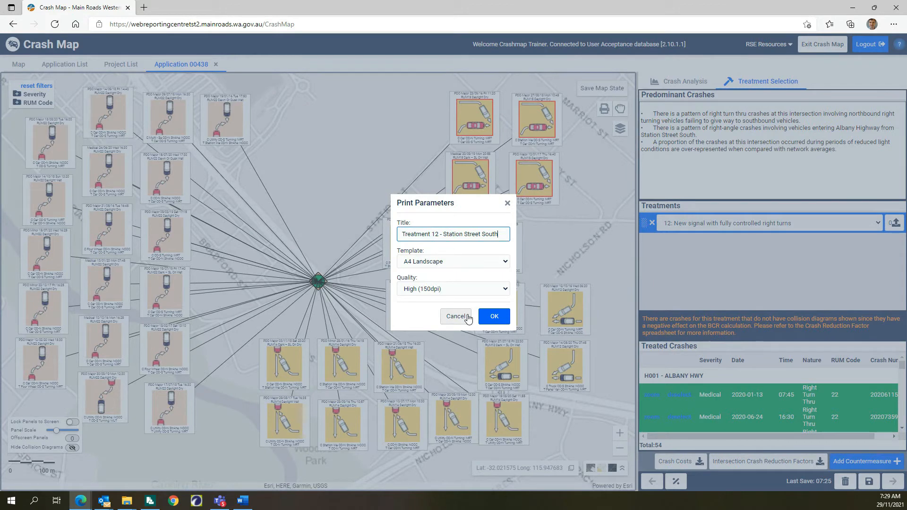
{"action": "left_click", "coordinate": [494, 317]}
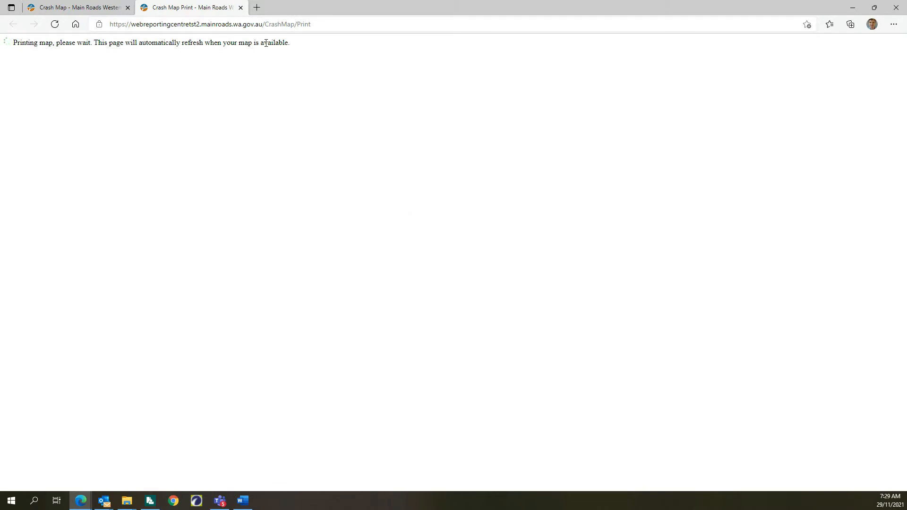
{"action": "left_click", "coordinate": [240, 8]}
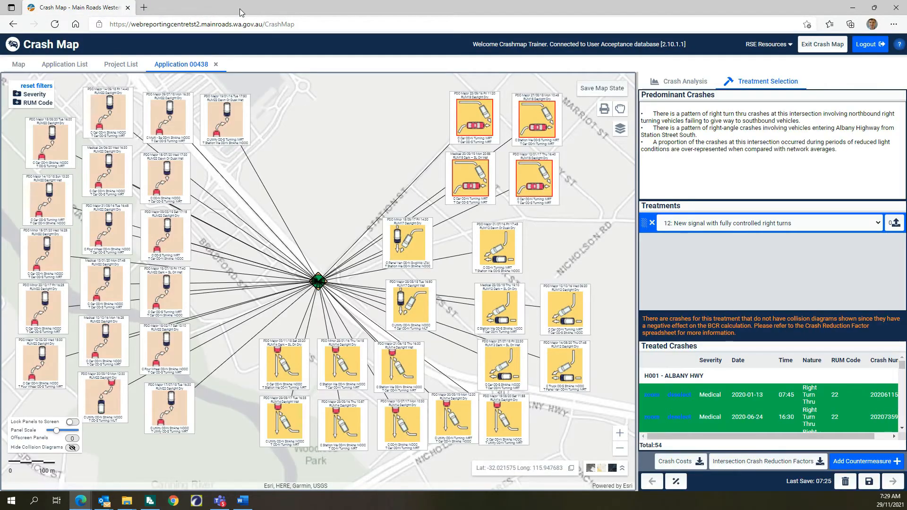
- Open the map attachments for treatment 12 and browse the Crash Investigation training content to the Treatment Collision Diagram Plans folder of the crash-based demo
{"action": "left_click", "coordinate": [896, 224]}
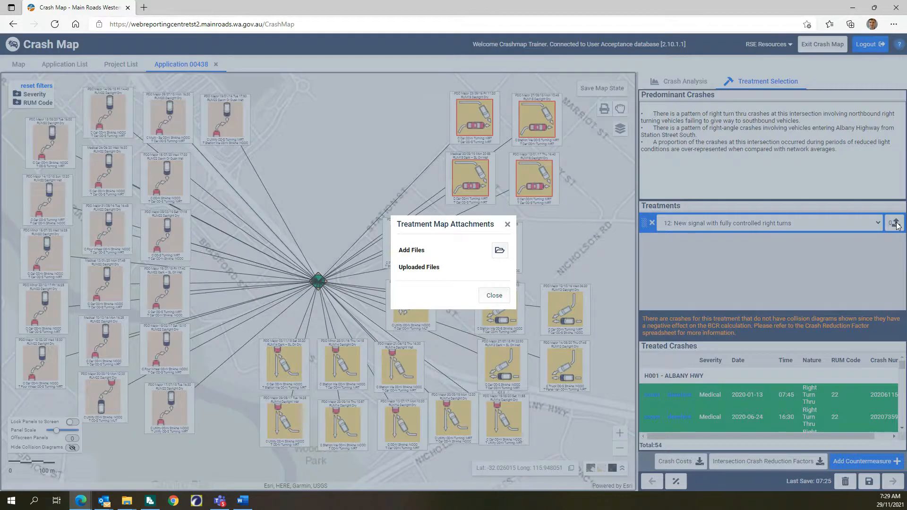
{"action": "left_click", "coordinate": [502, 251]}
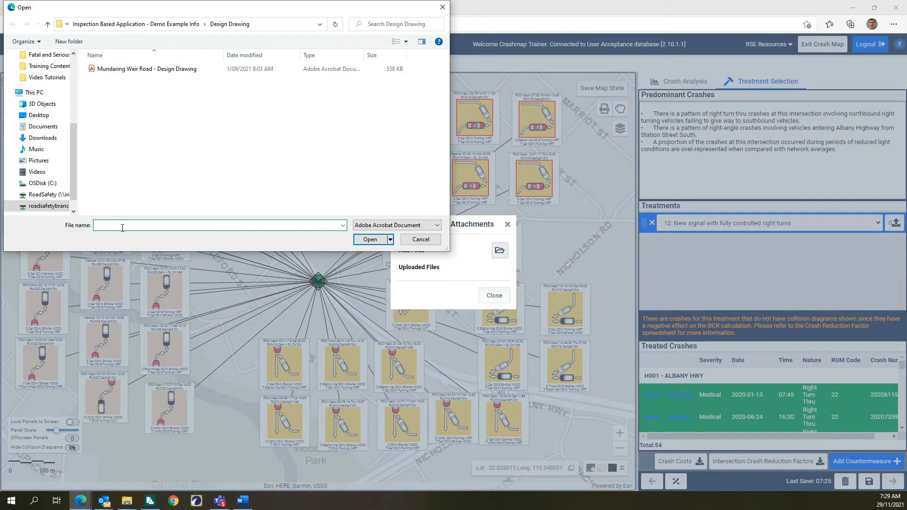
{"action": "left_click_drag", "start_coordinate": [75, 136], "coordinate": [81, 64]}
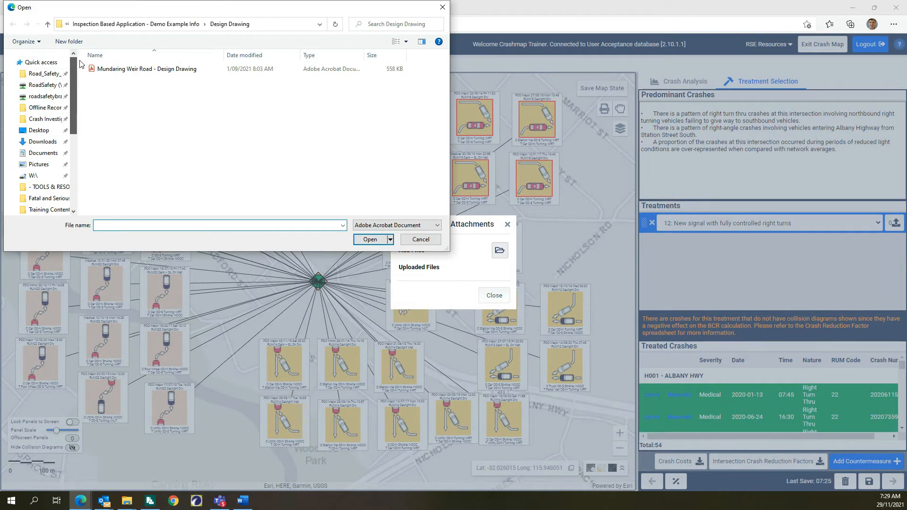
{"action": "left_click", "coordinate": [56, 119]}
{"action": "double_click", "coordinate": [122, 80]}
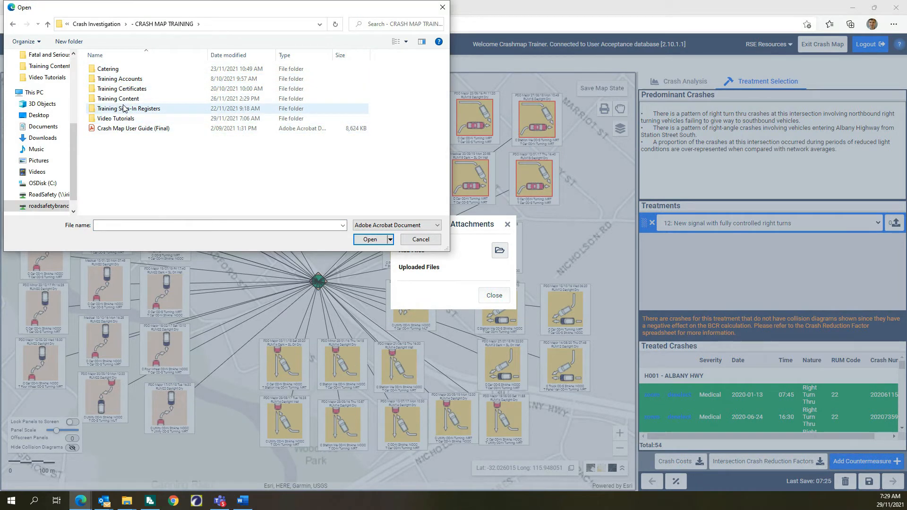
{"action": "double_click", "coordinate": [126, 98]}
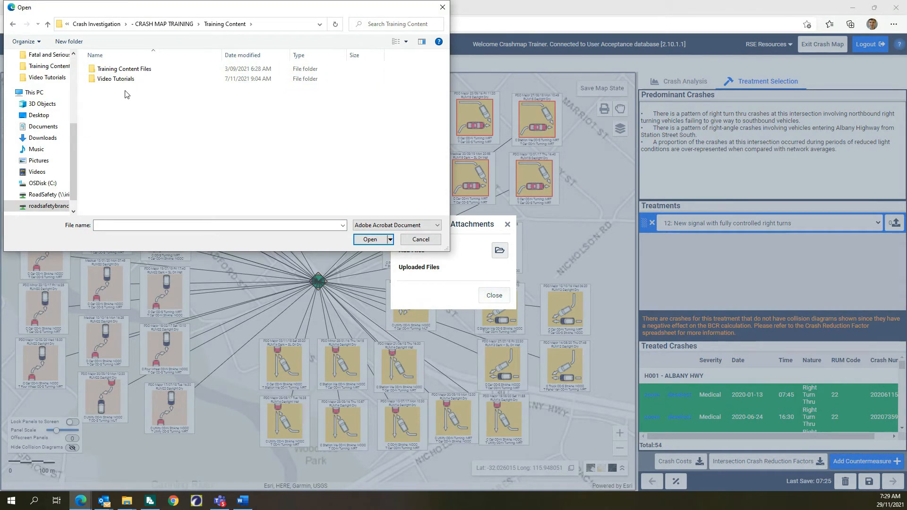
{"action": "double_click", "coordinate": [132, 70]}
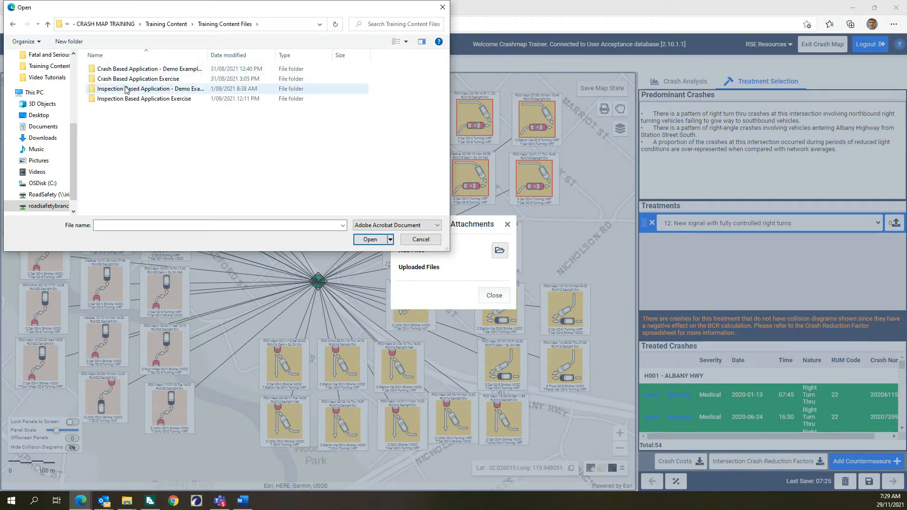
{"action": "double_click", "coordinate": [140, 70]}
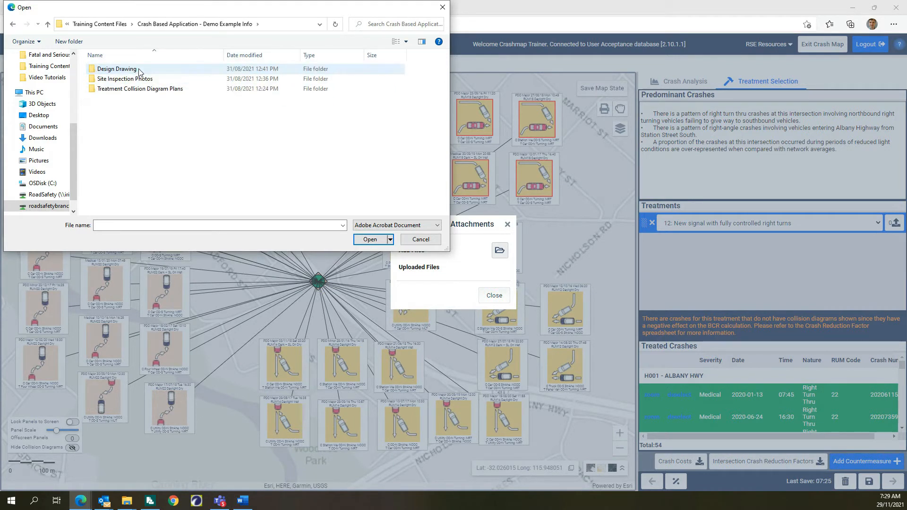
{"action": "left_click", "coordinate": [137, 90]}
{"action": "double_click", "coordinate": [136, 90]}
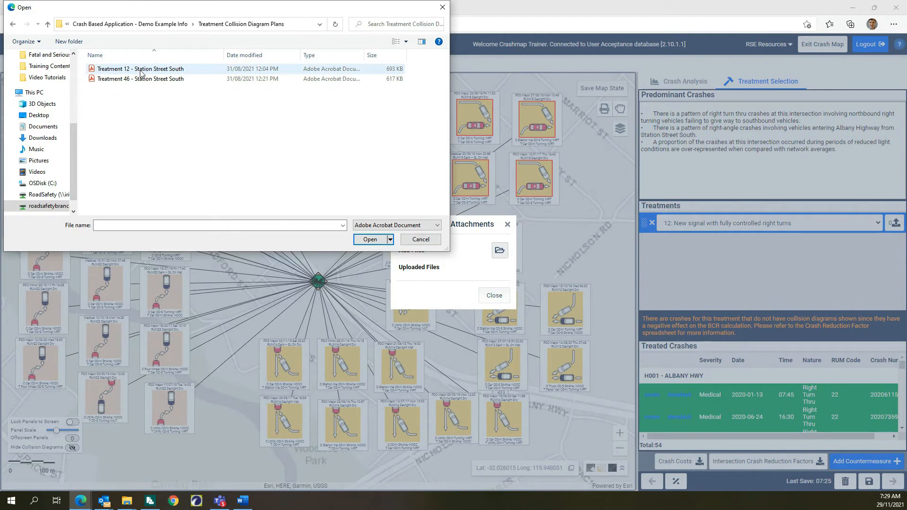
- Upload "Treatment 12 - Station Street South" as the treatment map attachment and close the attachments dialog
{"action": "double_click", "coordinate": [140, 70]}
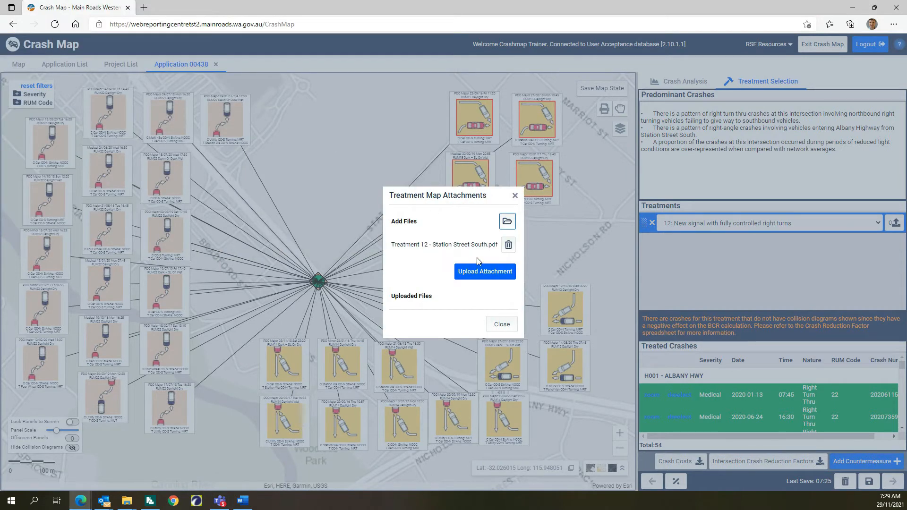
{"action": "left_click", "coordinate": [484, 270]}
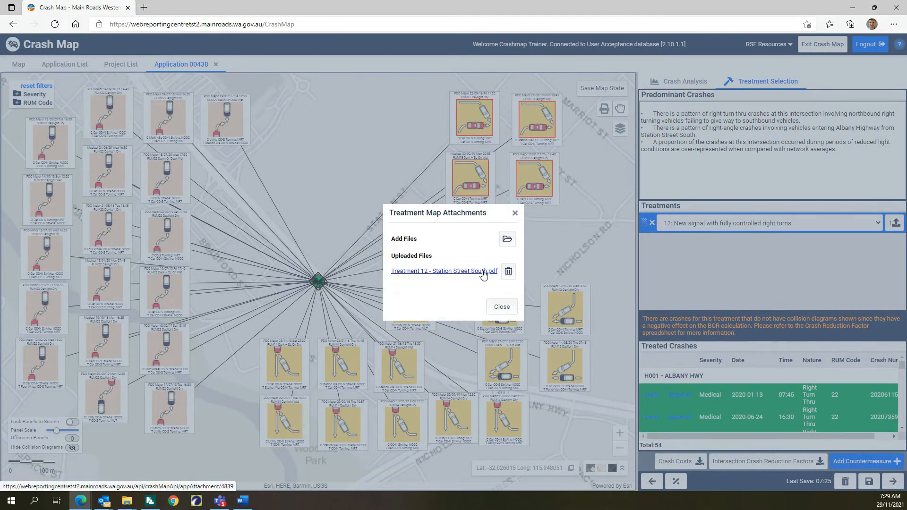
{"action": "left_click", "coordinate": [502, 307]}
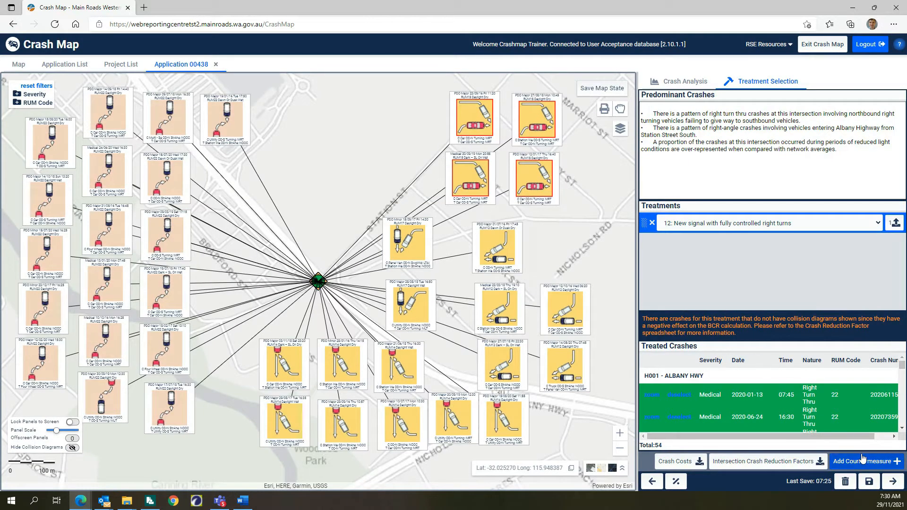
- Add a second countermeasure, "46: Upgrade existing road lighting to AS 1158 (night crashes only)"
{"action": "left_click", "coordinate": [868, 462]}
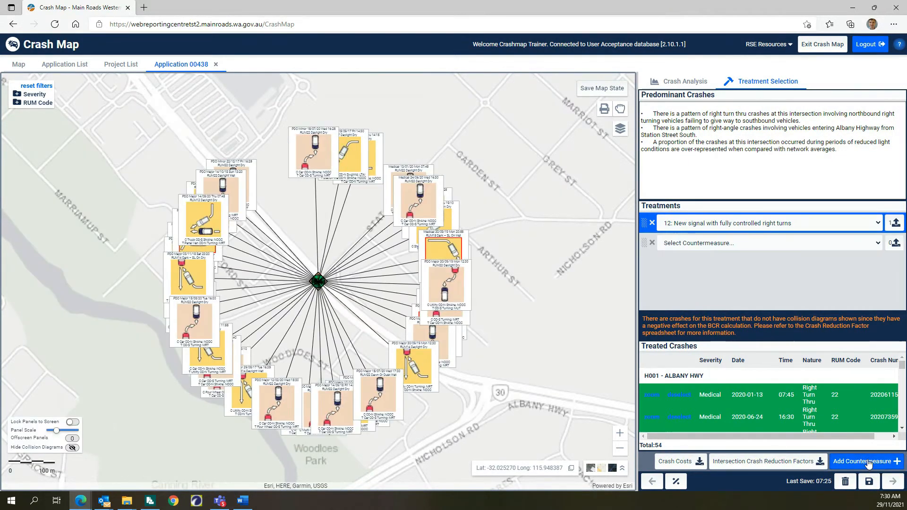
{"action": "left_click", "coordinate": [687, 243]}
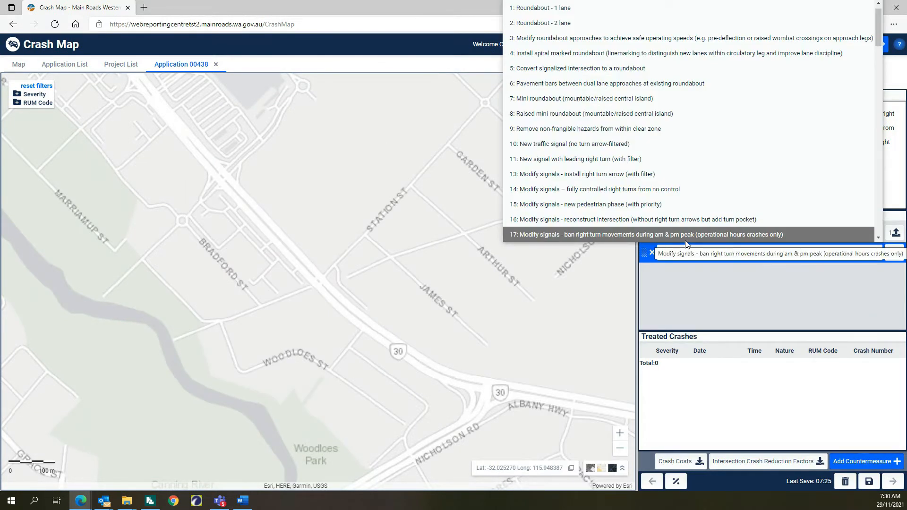
{"action": "scroll", "coordinate": [648, 149], "scroll_direction": "down", "scroll_amount": 7}
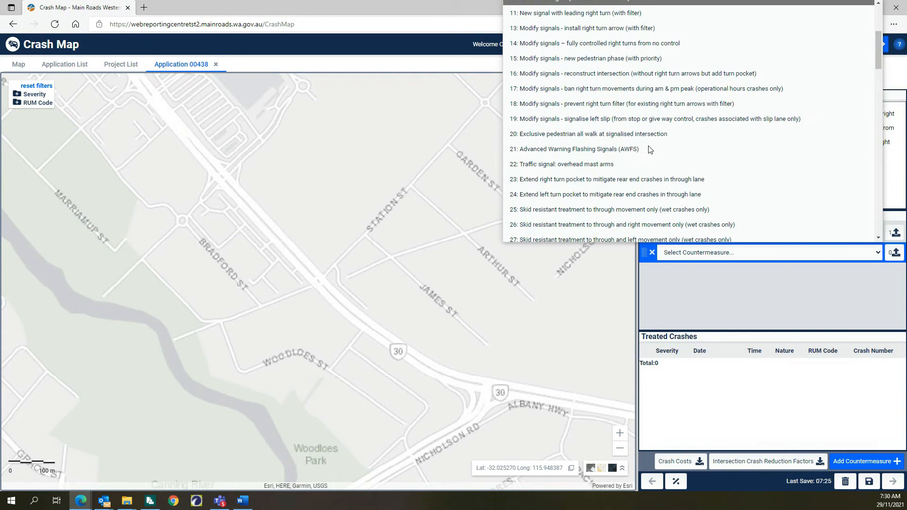
{"action": "scroll", "coordinate": [647, 146], "scroll_direction": "down", "scroll_amount": 4}
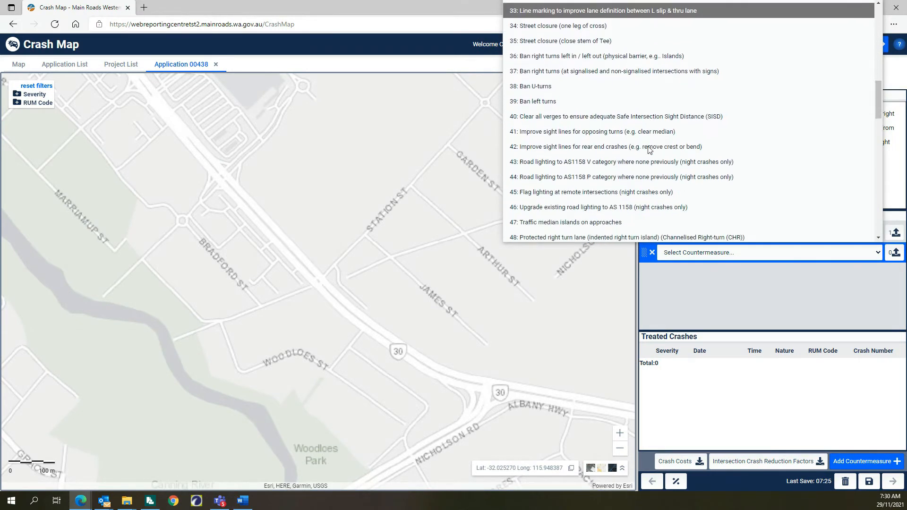
{"action": "left_click", "coordinate": [594, 162]}
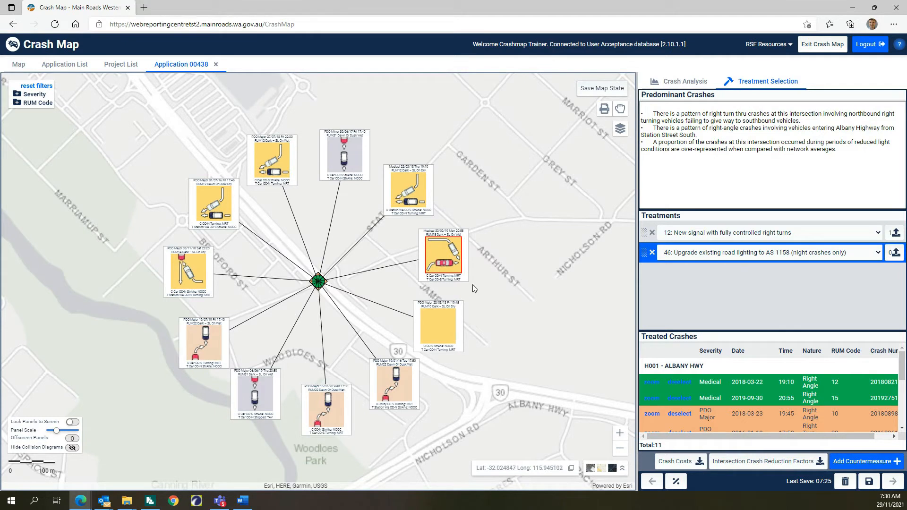
- Place the two matching yellow diagrams side by side northwest of the intersection and move the western RUM 14 diagram to the northeast
{"action": "left_click_drag", "start_coordinate": [208, 208], "coordinate": [171, 148]}
{"action": "left_click_drag", "start_coordinate": [268, 152], "coordinate": [232, 134]}
{"action": "left_click_drag", "start_coordinate": [201, 269], "coordinate": [539, 200]}
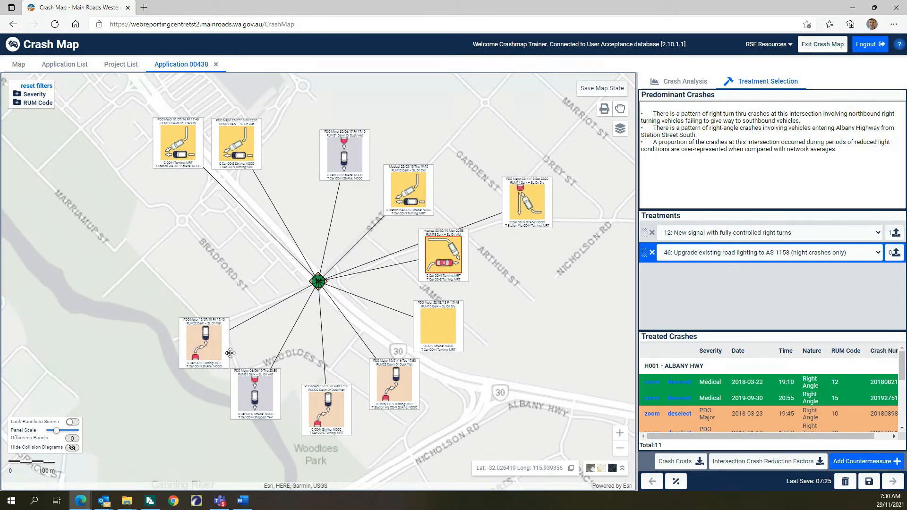
- Group the three orange right-turn diagrams west of the intersection and pair the two grey rear-end diagrams to the south
{"action": "left_click_drag", "start_coordinate": [206, 333], "coordinate": [127, 220]}
{"action": "left_click_drag", "start_coordinate": [345, 385], "coordinate": [217, 208]}
{"action": "left_click_drag", "start_coordinate": [375, 378], "coordinate": [102, 285]}
{"action": "left_click_drag", "start_coordinate": [363, 169], "coordinate": [340, 409]}
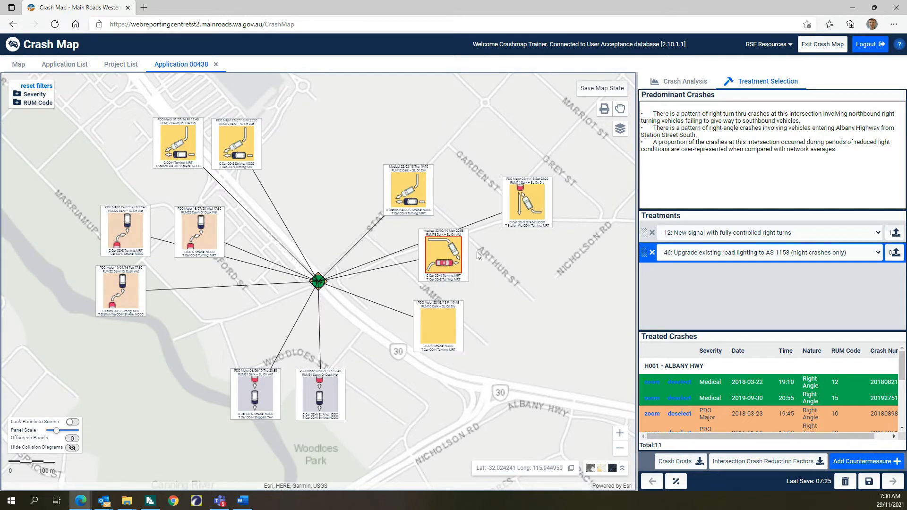
- Add the third matching yellow diagram to the northwestern row and move the red-bordered diagram northeast beside Station St
{"action": "left_click_drag", "start_coordinate": [420, 190], "coordinate": [307, 147]}
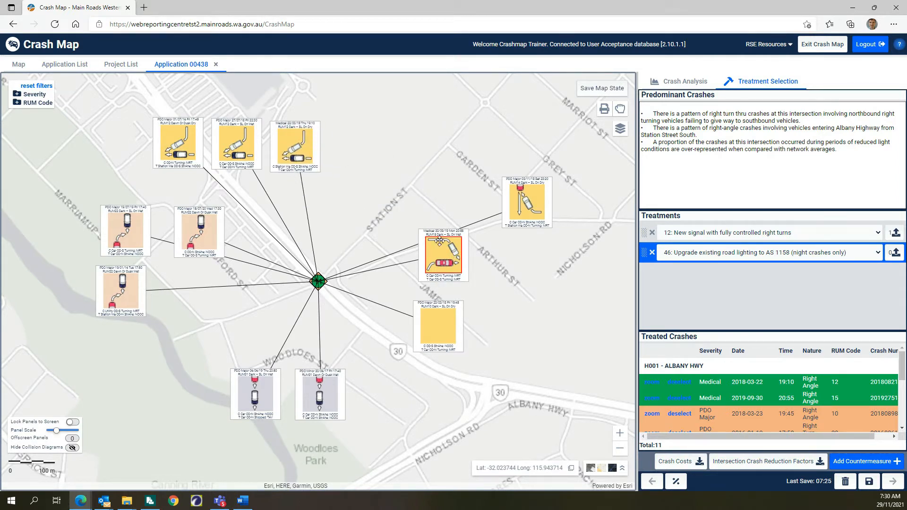
{"action": "left_click_drag", "start_coordinate": [439, 241], "coordinate": [430, 170]}
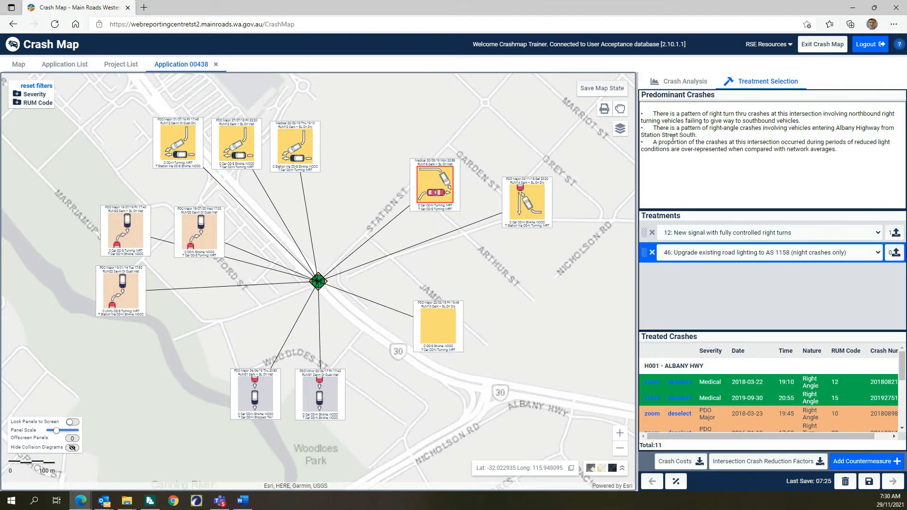
- Enter the print title "Treatment 46 - Station Street South" with A4 Landscape and High (150dpi), and dismiss the print parameters without printing
{"action": "left_click", "coordinate": [604, 108]}
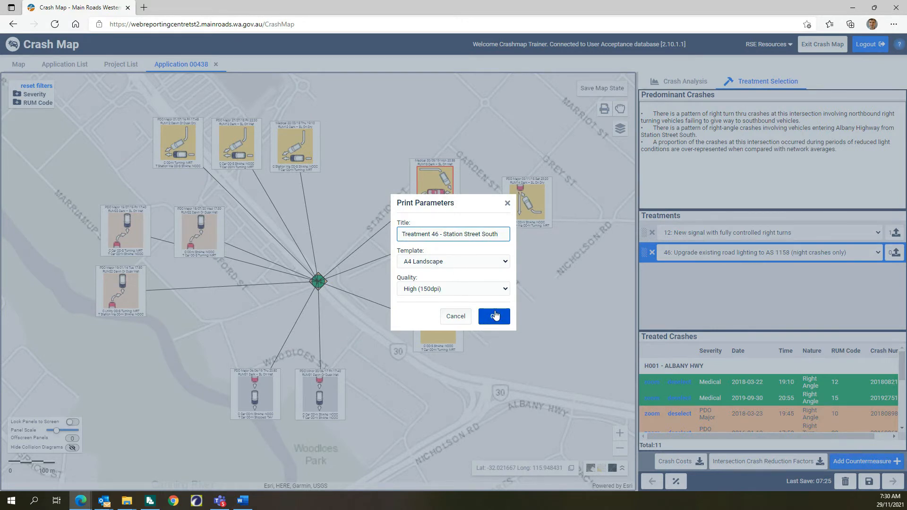
{"action": "left_click", "coordinate": [507, 203]}
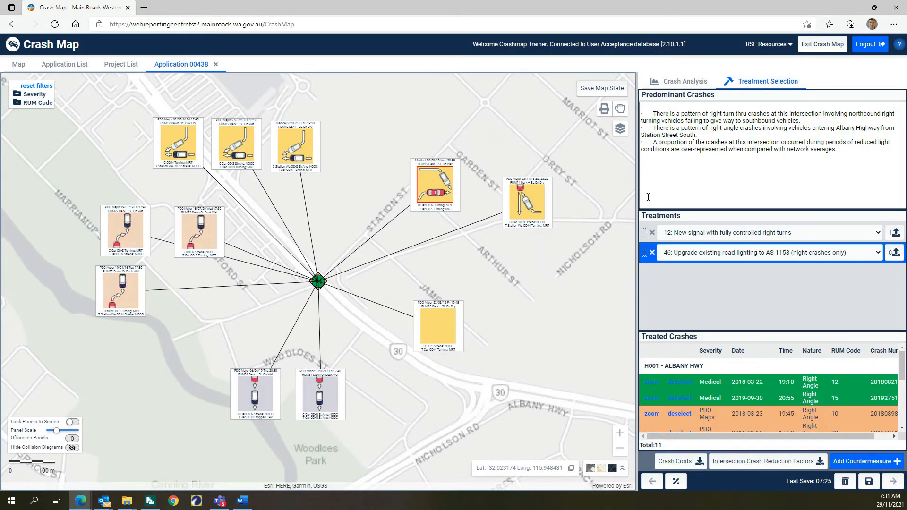
- Upload "Treatment 46 - Station Street South" as the map attachment for treatment 46 and close the attachments dialog
{"action": "left_click", "coordinate": [896, 254]}
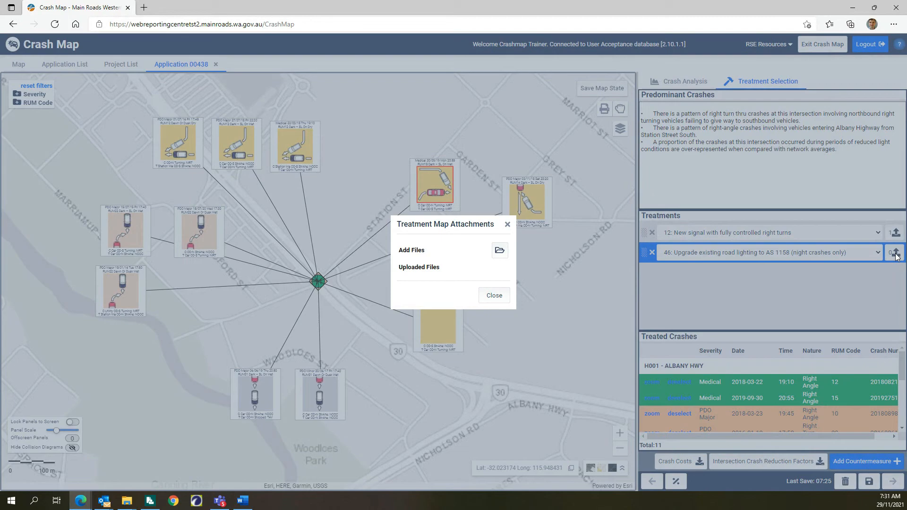
{"action": "left_click", "coordinate": [500, 252]}
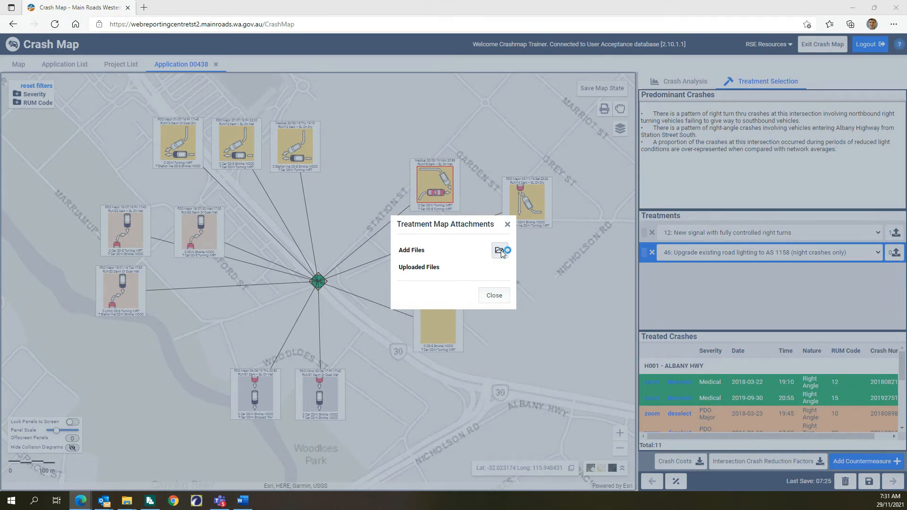
{"action": "double_click", "coordinate": [132, 79]}
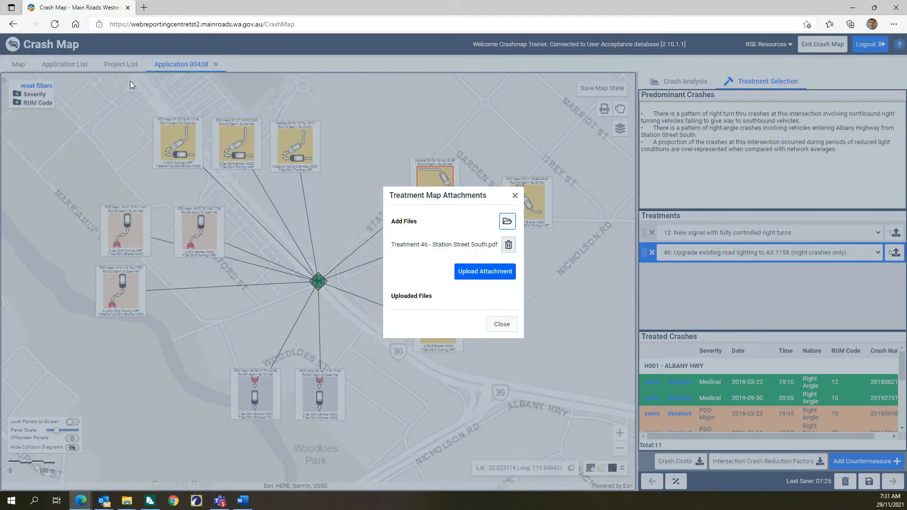
{"action": "left_click", "coordinate": [480, 273]}
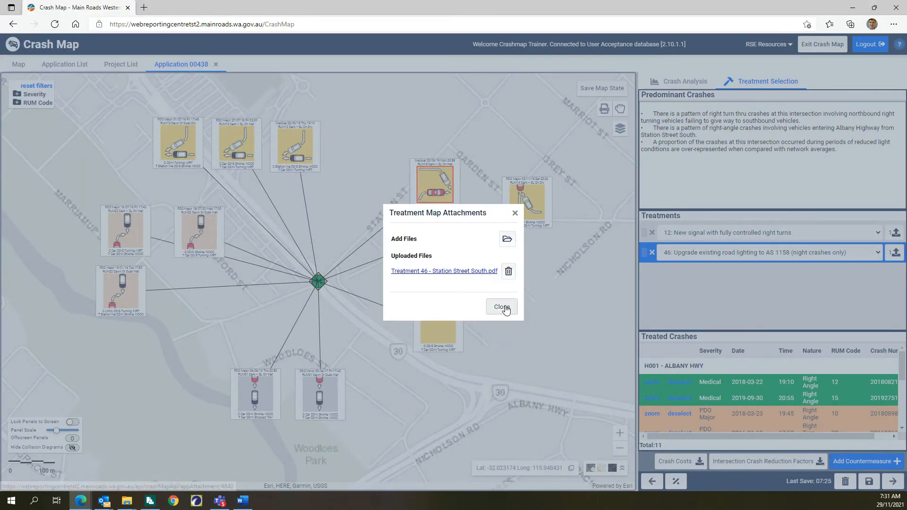
{"action": "left_click", "coordinate": [501, 307]}
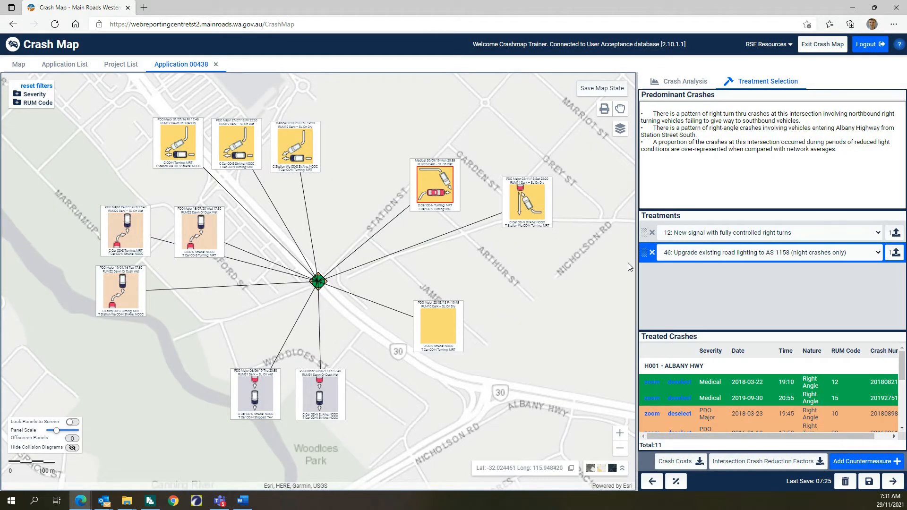
- Proceed to the Economic Appraisal with the application panel widened over the map, and set the area type to Metropolitan
{"action": "left_click_drag", "start_coordinate": [636, 269], "coordinate": [479, 271]}
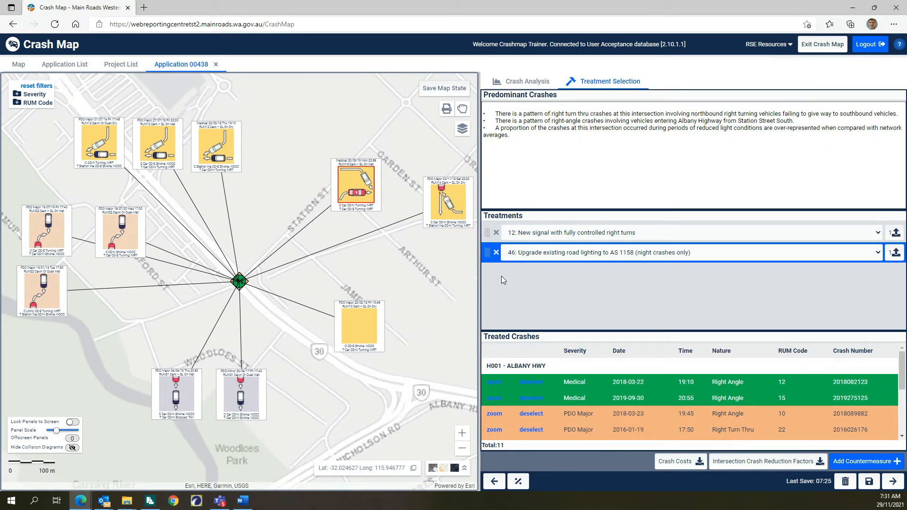
{"action": "left_click", "coordinate": [893, 483]}
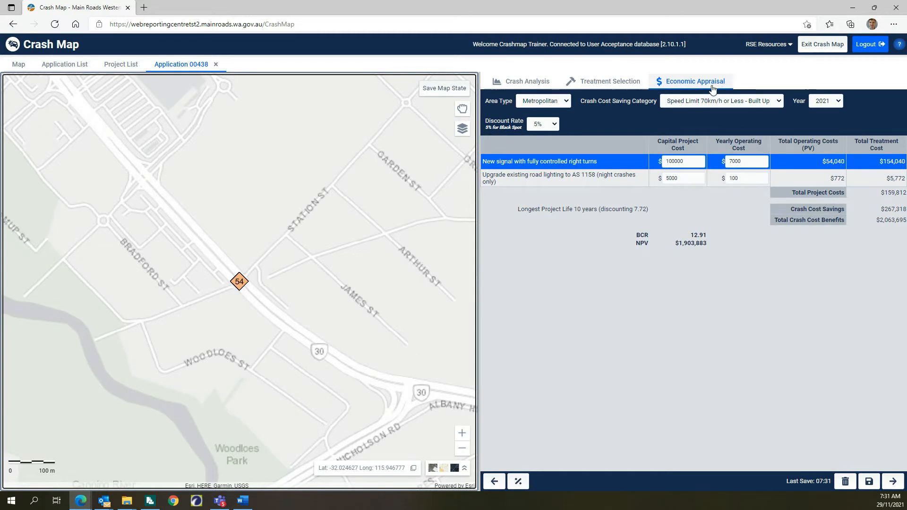
{"action": "left_click", "coordinate": [566, 102]}
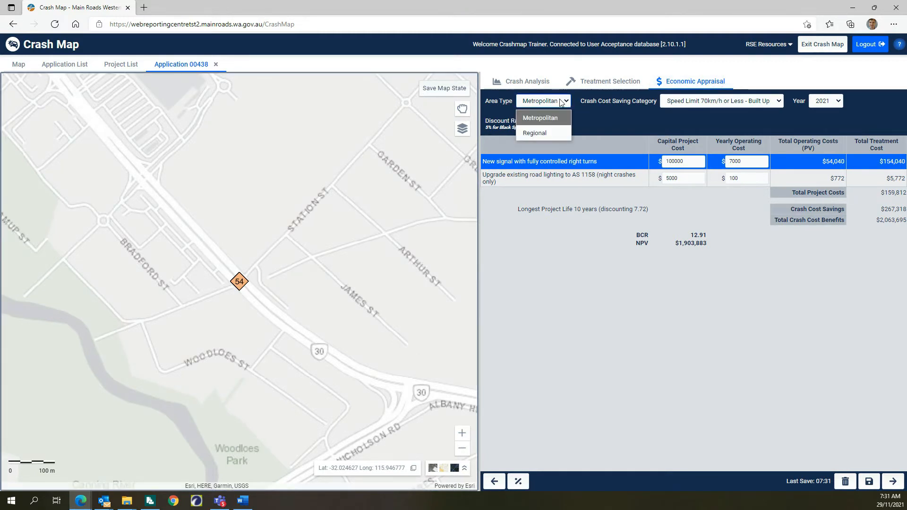
{"action": "left_click", "coordinate": [556, 115]}
- Check the speed limit at the intersection by showing the Legal Speed Limit map layer briefly, and close the layer list
{"action": "left_click", "coordinate": [753, 105]}
{"action": "left_click", "coordinate": [462, 128]}
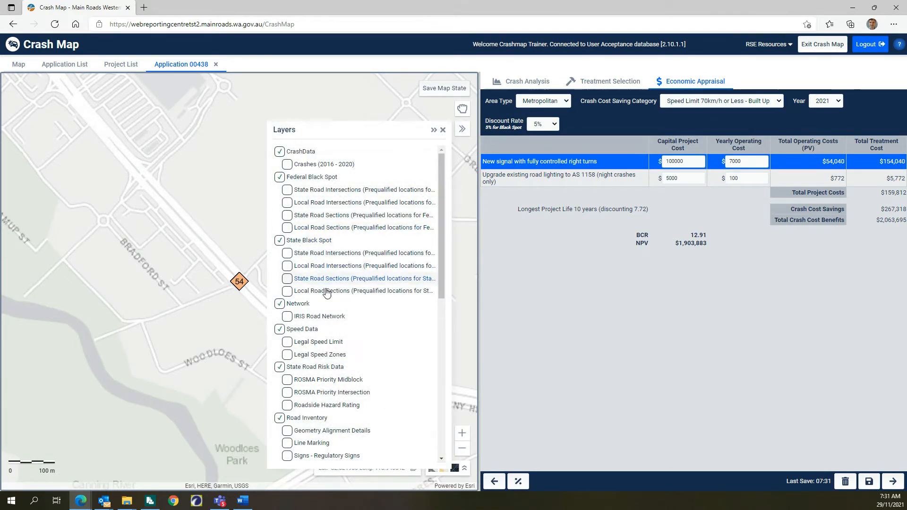
{"action": "left_click", "coordinate": [288, 342]}
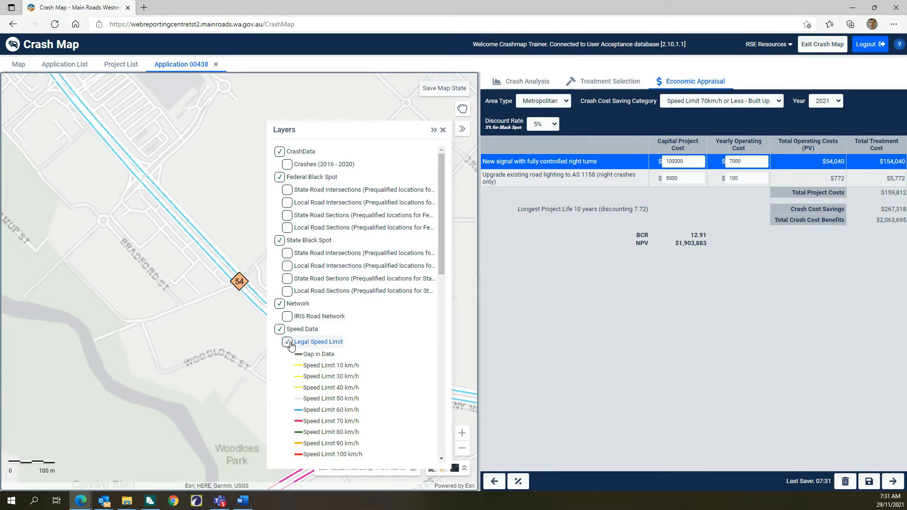
{"action": "left_click", "coordinate": [288, 342]}
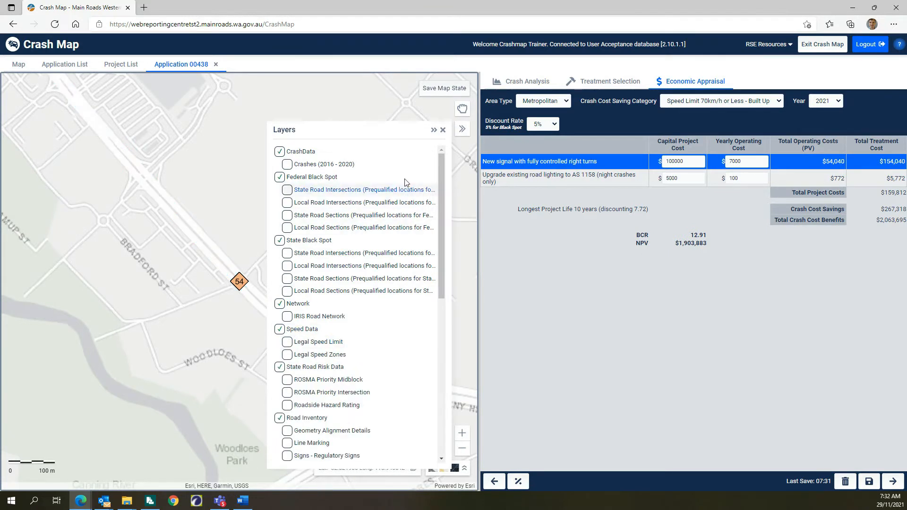
{"action": "left_click", "coordinate": [443, 131]}
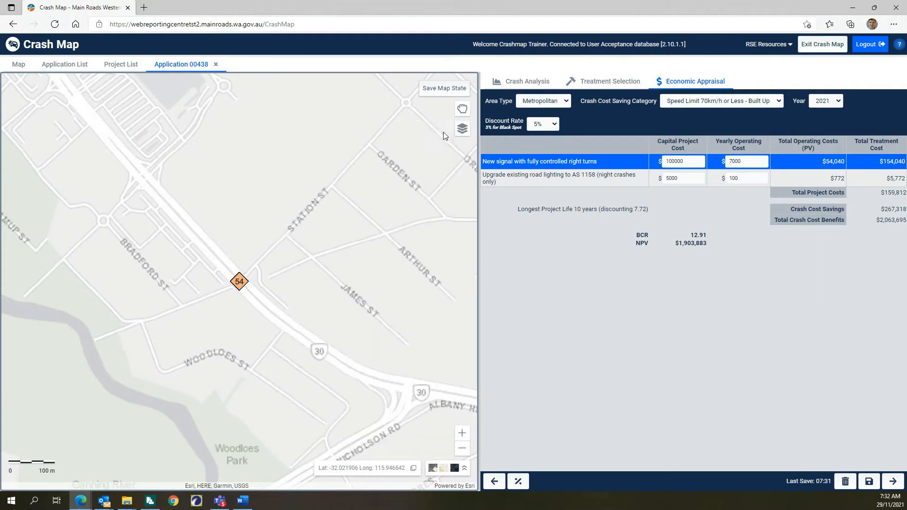
- Set the crash cost saving category to "Speed Limit 70km/h or Less - Built Up"
{"action": "left_click", "coordinate": [773, 102]}
{"action": "left_click", "coordinate": [765, 118]}
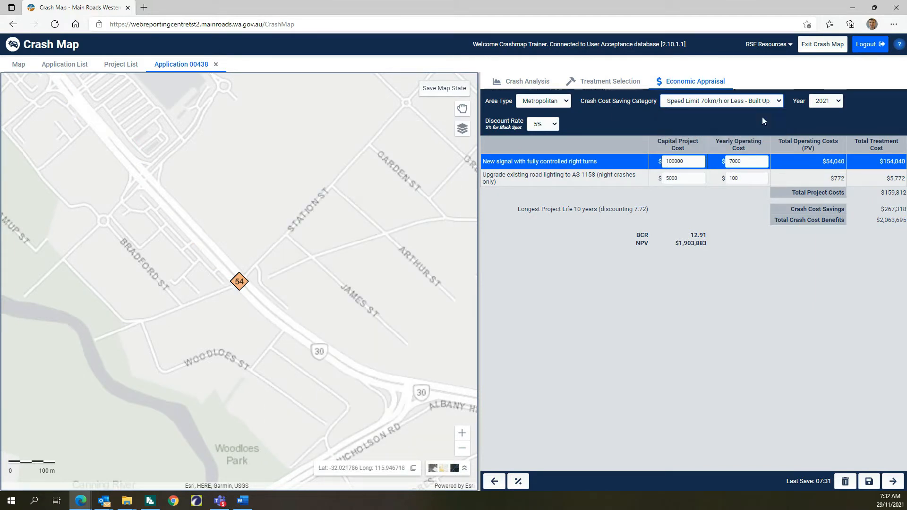
- Set the new signal treatment's capital project cost to $500000 and its yearly operating cost to $10000
{"action": "left_click", "coordinate": [684, 162]}
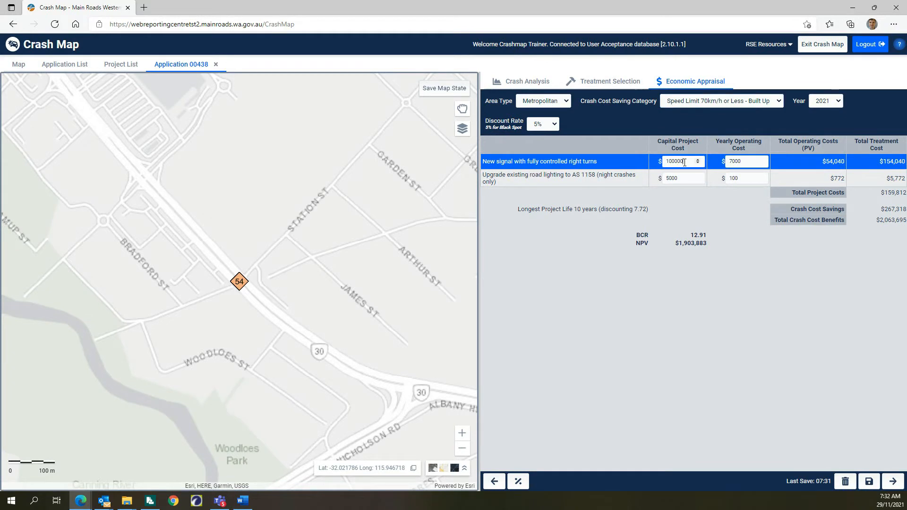
{"action": "left_click_drag", "start_coordinate": [684, 162], "coordinate": [666, 161]}
{"action": "type", "text": "50"}
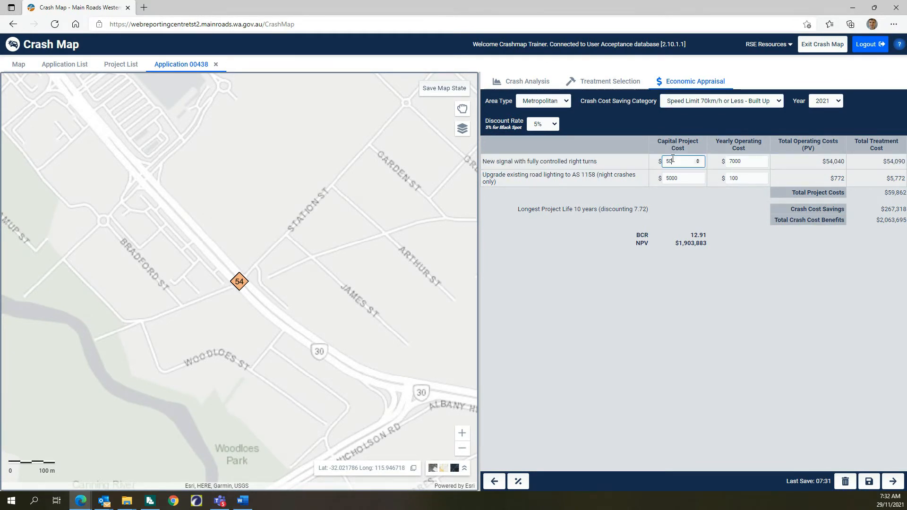
{"action": "type", "text": "0000"}
{"action": "double_click", "coordinate": [733, 162]}
{"action": "type", "text": "1"}
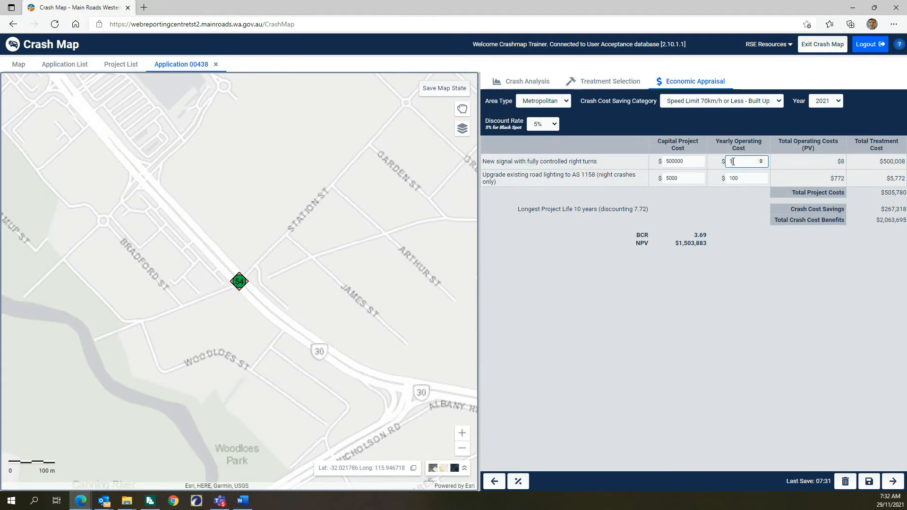
{"action": "type", "text": "0000"}
- Set the road lighting upgrade's capital project cost to $500000 and its yearly operating cost to $10000
{"action": "left_click_drag", "start_coordinate": [680, 178], "coordinate": [673, 179]}
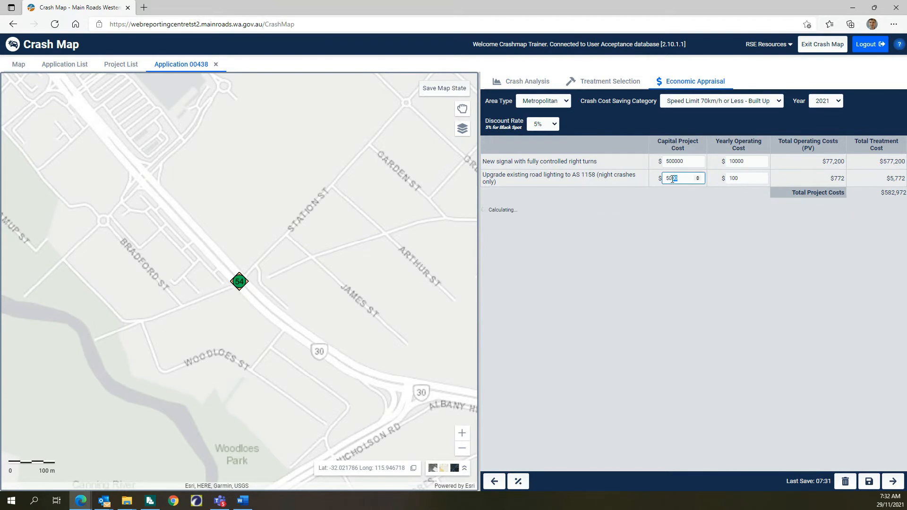
{"action": "type", "text": "5"}
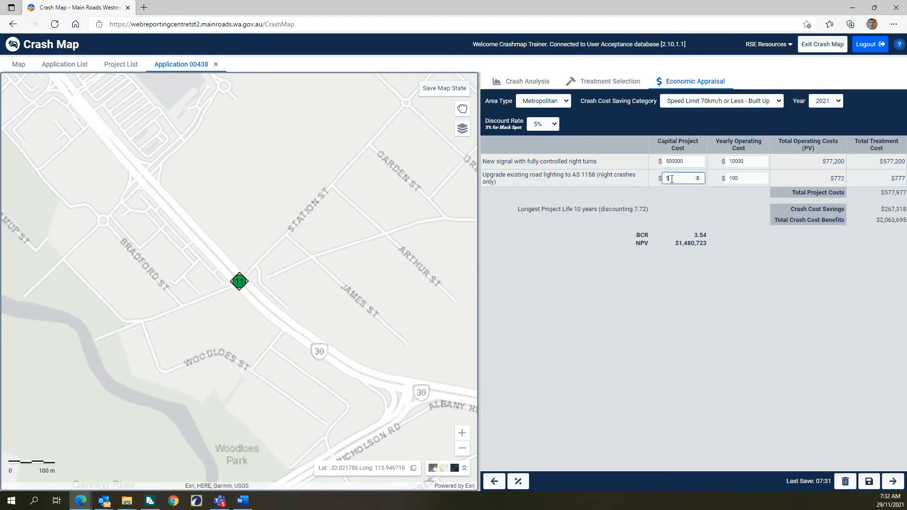
{"action": "type", "text": "00000"}
{"action": "left_click", "coordinate": [741, 177]}
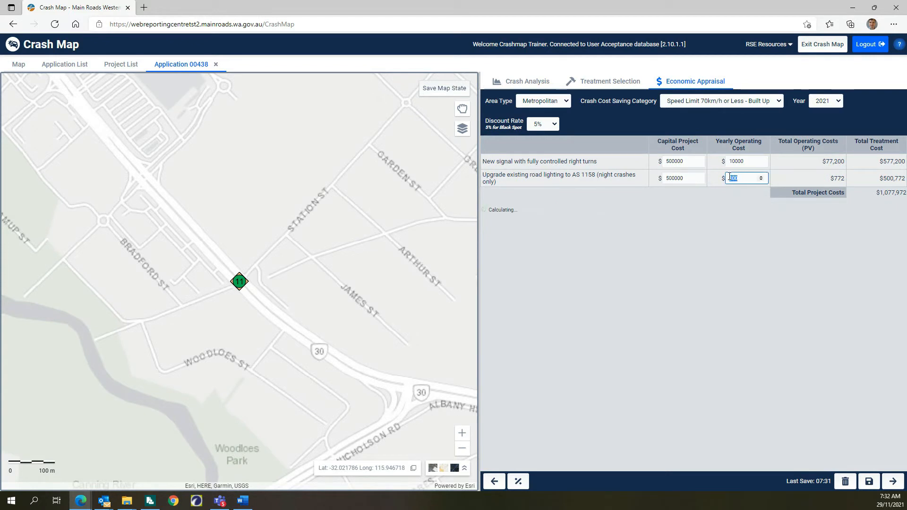
{"action": "type", "text": "10000"}
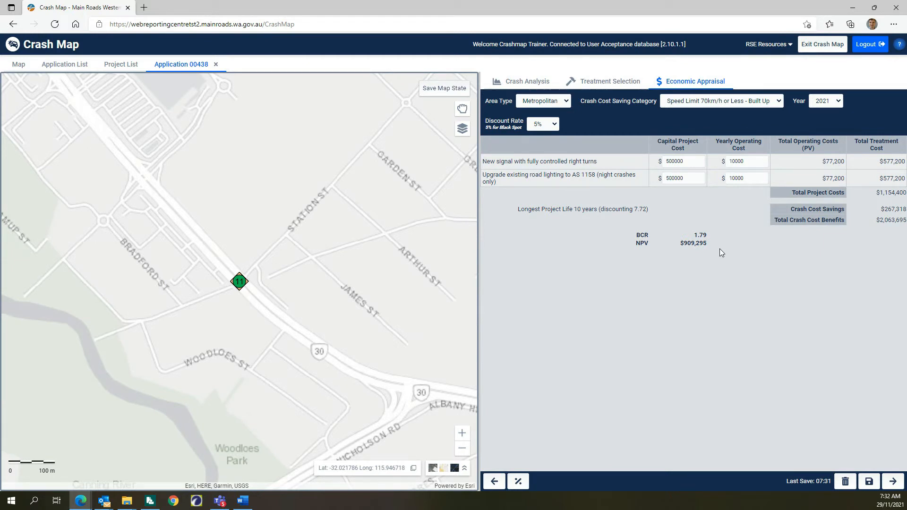
- Proceed to Crash Reports and generate the Crash Factor Matrix and the Crash Behaviour Matrix
{"action": "left_click", "coordinate": [893, 485]}
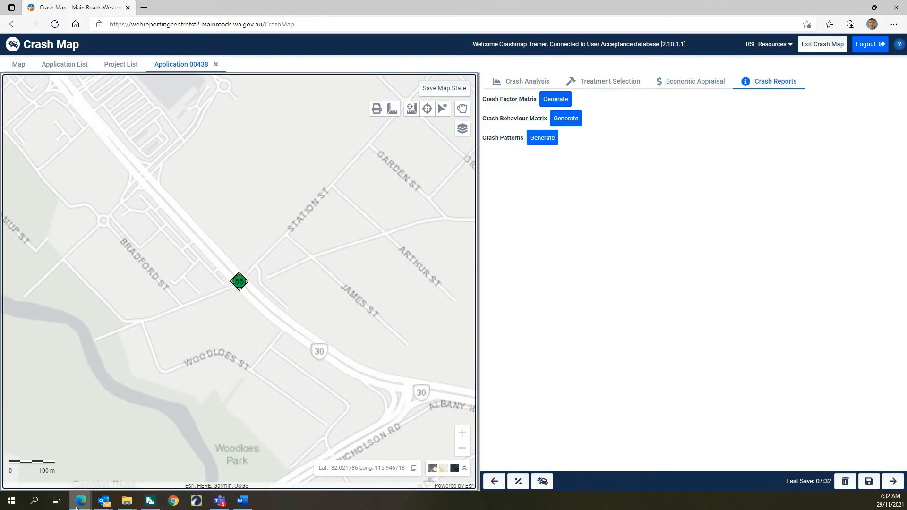
{"action": "mouse_move", "coordinate": [81, 504]}
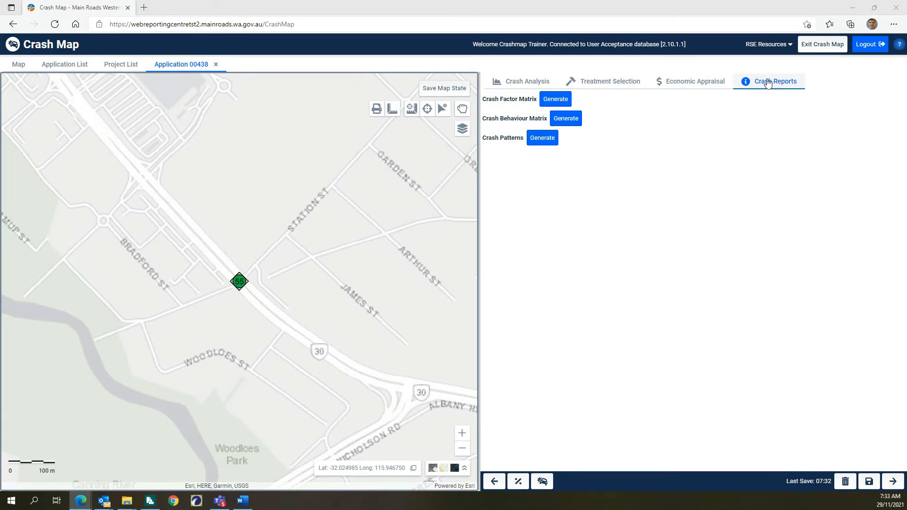
{"action": "left_click", "coordinate": [555, 100]}
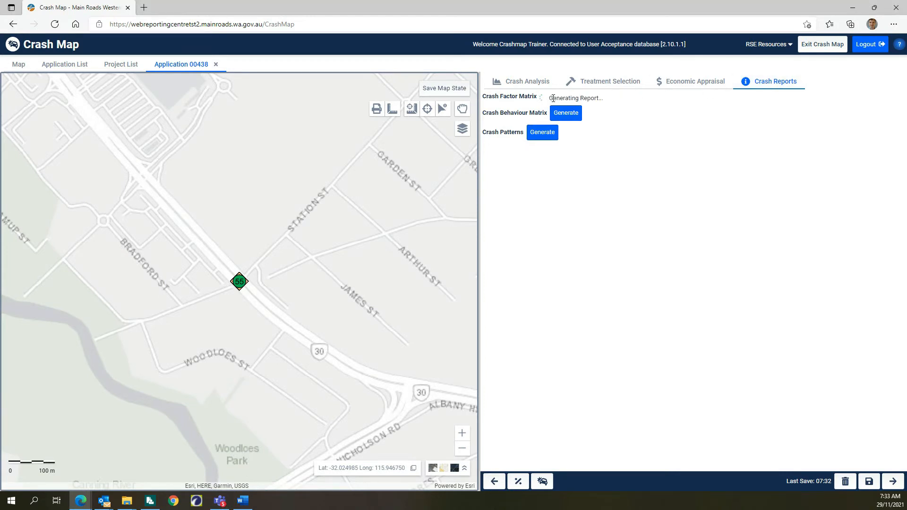
{"action": "left_click", "coordinate": [574, 116]}
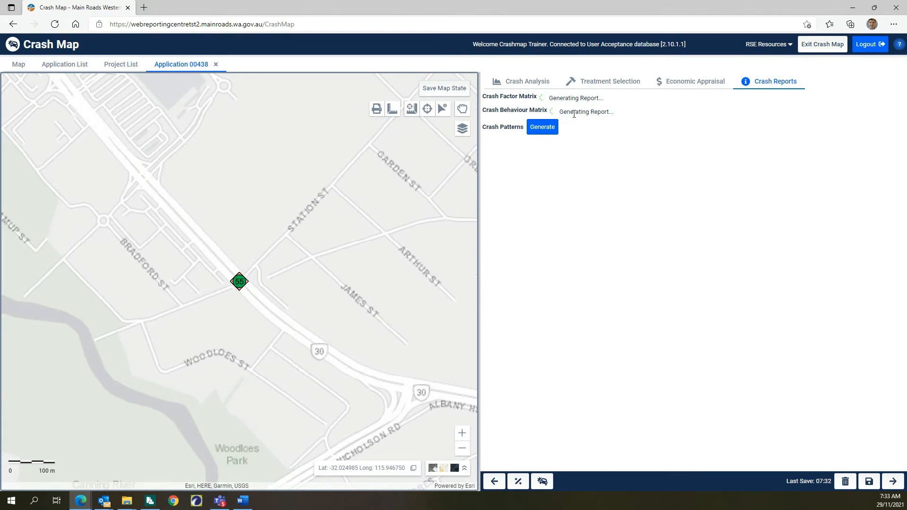
{"action": "left_click", "coordinate": [543, 129]}
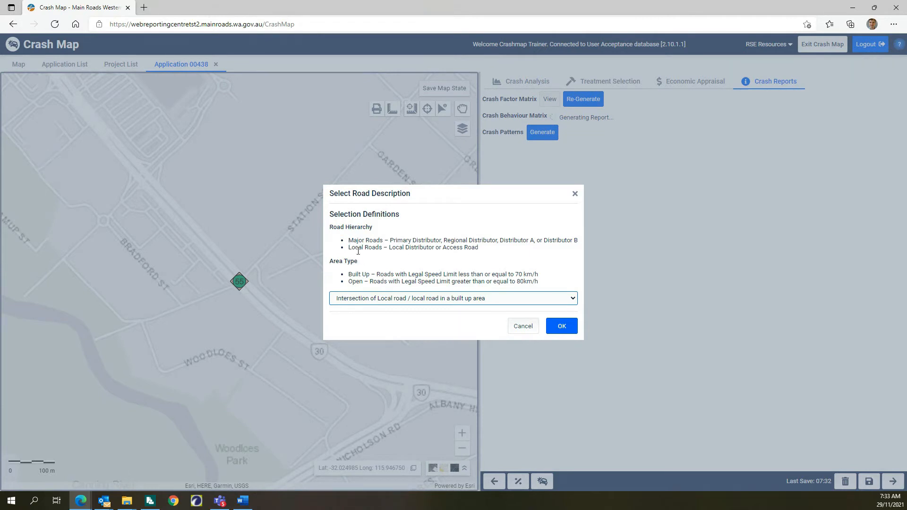
{"action": "left_click", "coordinate": [575, 194]}
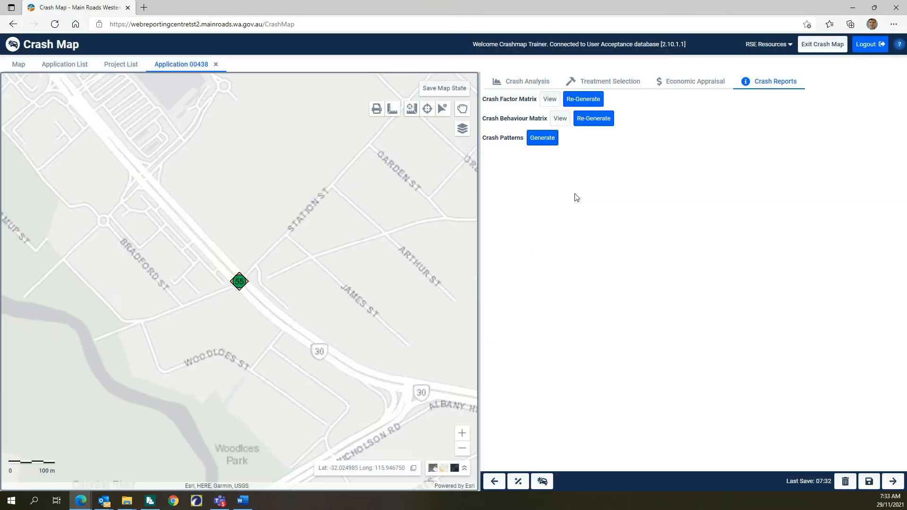
- Show the Legal Speed Limit and Road Hierarchy layers on the map and close the layer list
{"action": "left_click", "coordinate": [462, 129]}
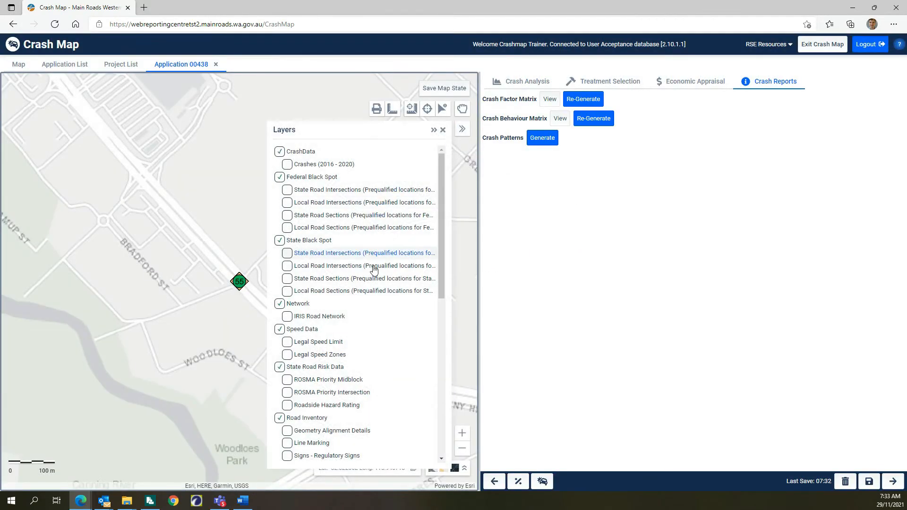
{"action": "left_click", "coordinate": [289, 343]}
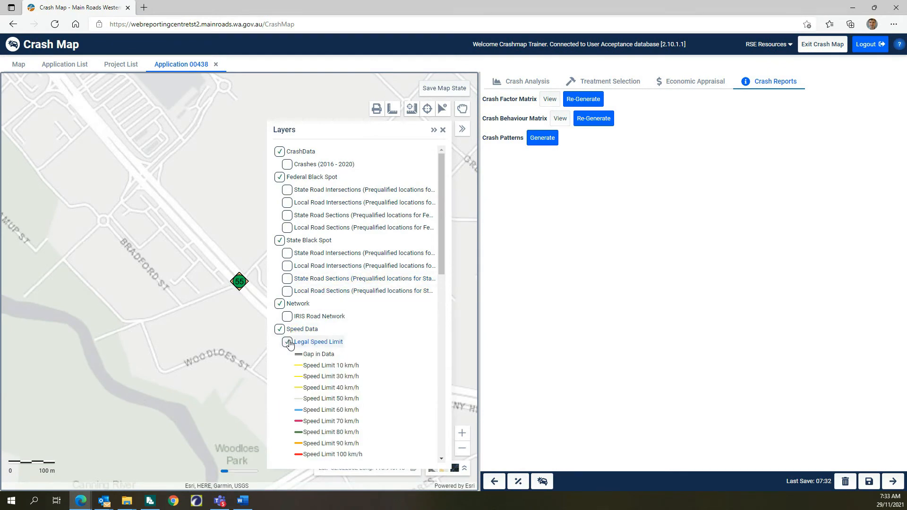
{"action": "scroll", "coordinate": [391, 368], "scroll_direction": "down", "scroll_amount": 5}
{"action": "scroll", "coordinate": [391, 368], "scroll_direction": "down", "scroll_amount": 4}
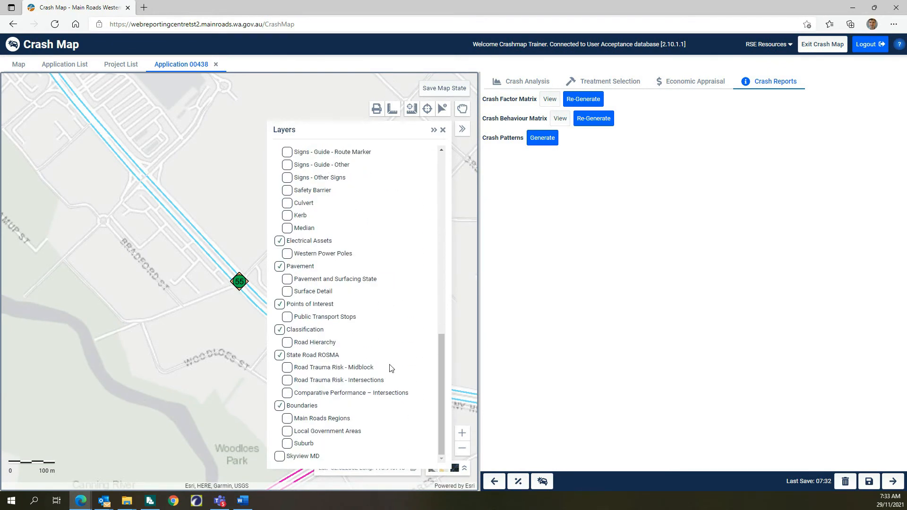
{"action": "left_click", "coordinate": [288, 343]}
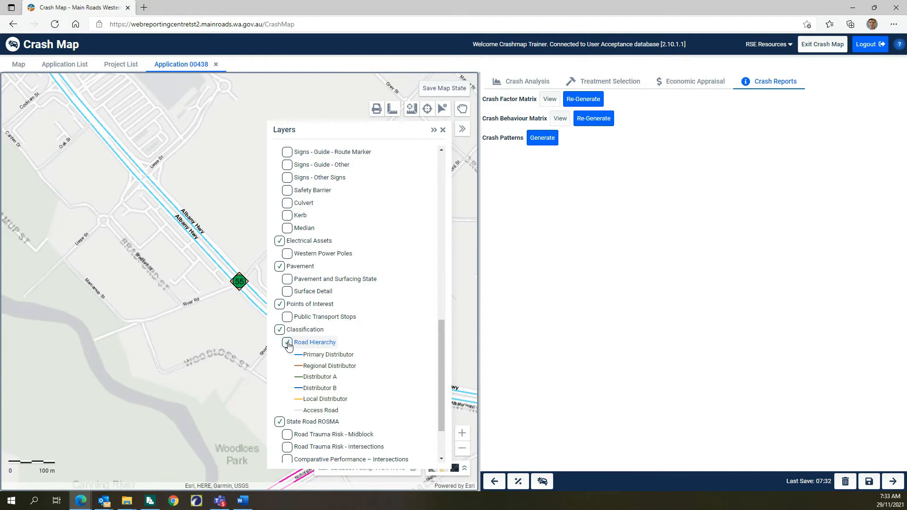
{"action": "left_click", "coordinate": [442, 130]}
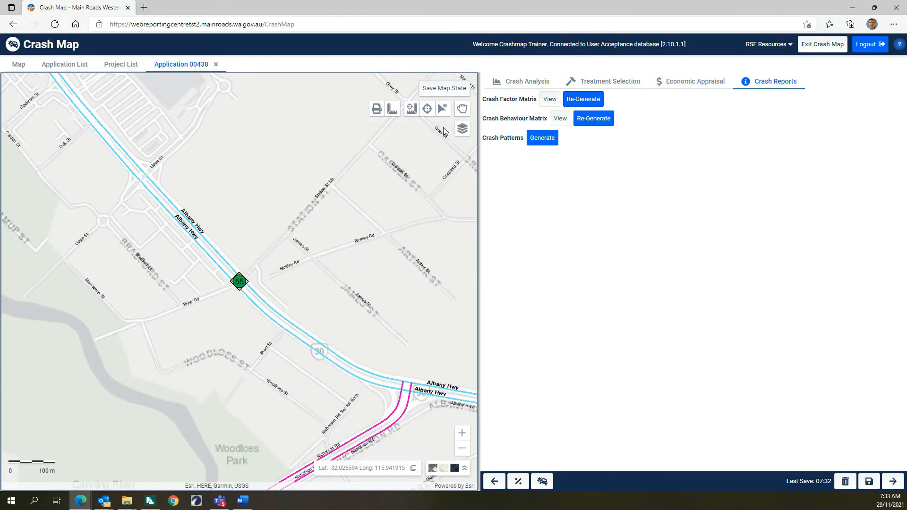
- Identify Albany Hwy beside the crash marker to check its road hierarchy and legal speed limit, and close the feature details
{"action": "left_click", "coordinate": [442, 109]}
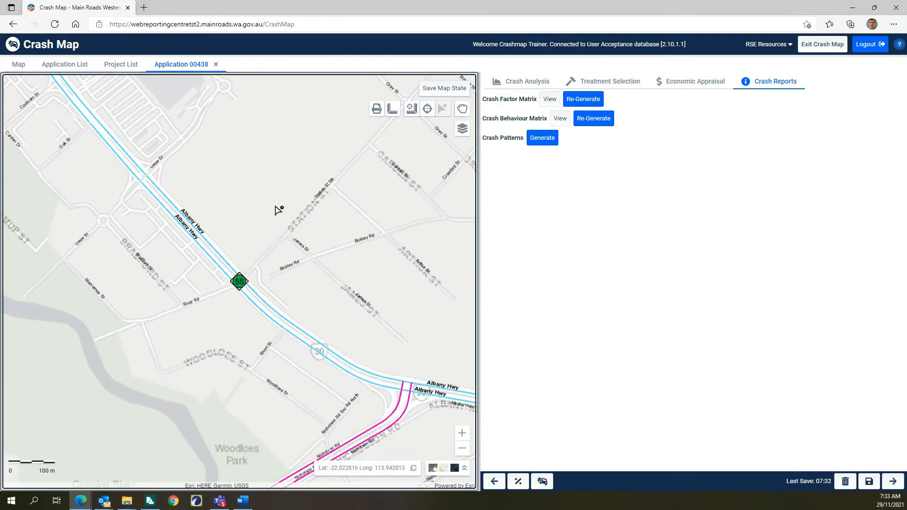
{"action": "left_click", "coordinate": [224, 273]}
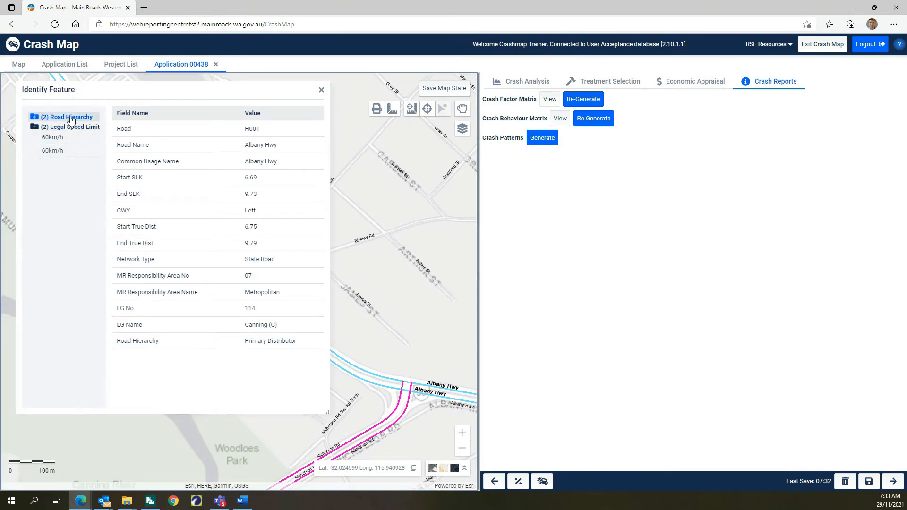
{"action": "left_click", "coordinate": [322, 90]}
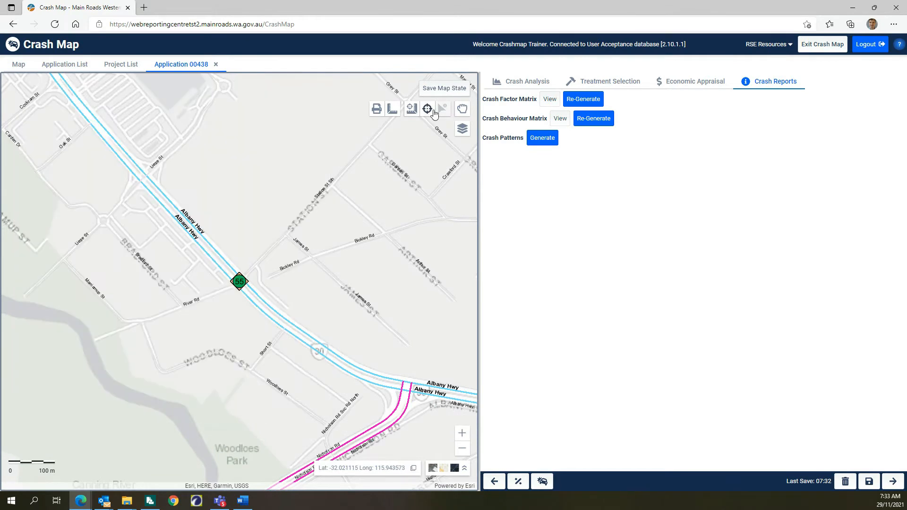
- Generate the Crash Patterns report with the road description "Intersection of Major road / local road in a built up area"
{"action": "left_click", "coordinate": [545, 140]}
{"action": "left_click", "coordinate": [573, 299]}
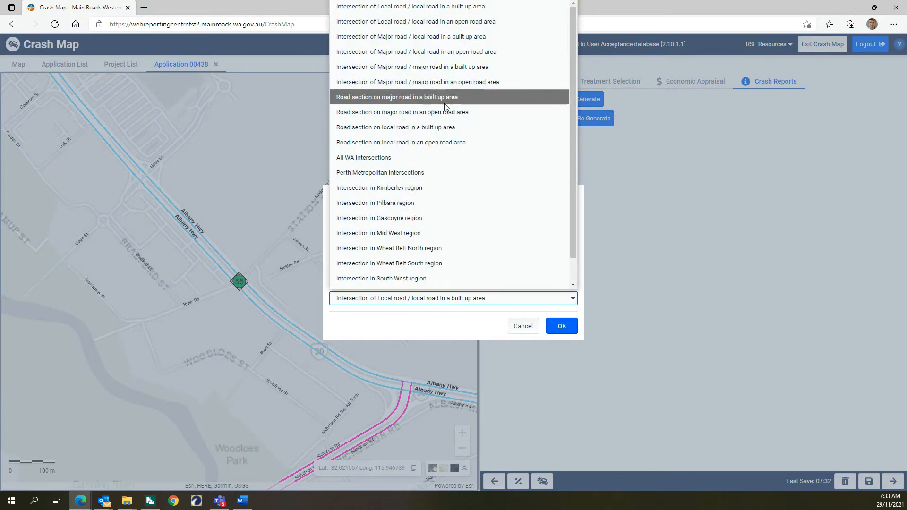
{"action": "left_click", "coordinate": [395, 36]}
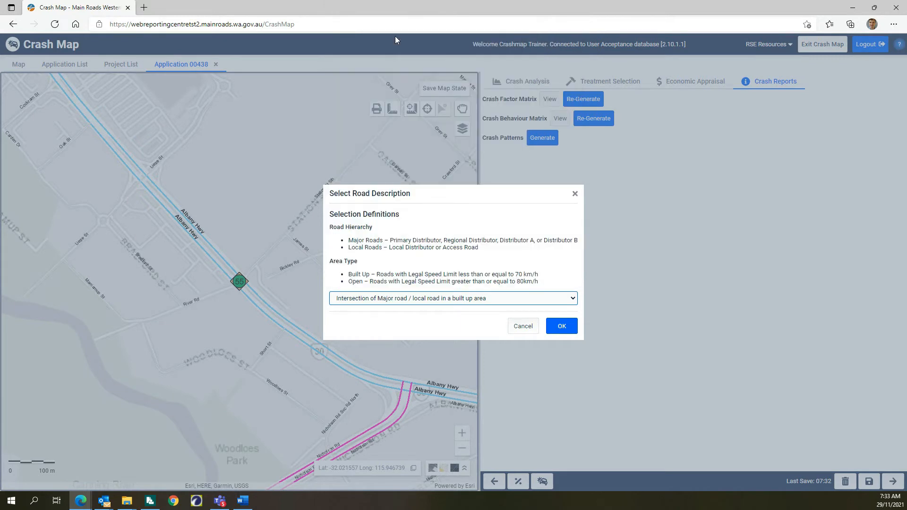
{"action": "left_click", "coordinate": [562, 326]}
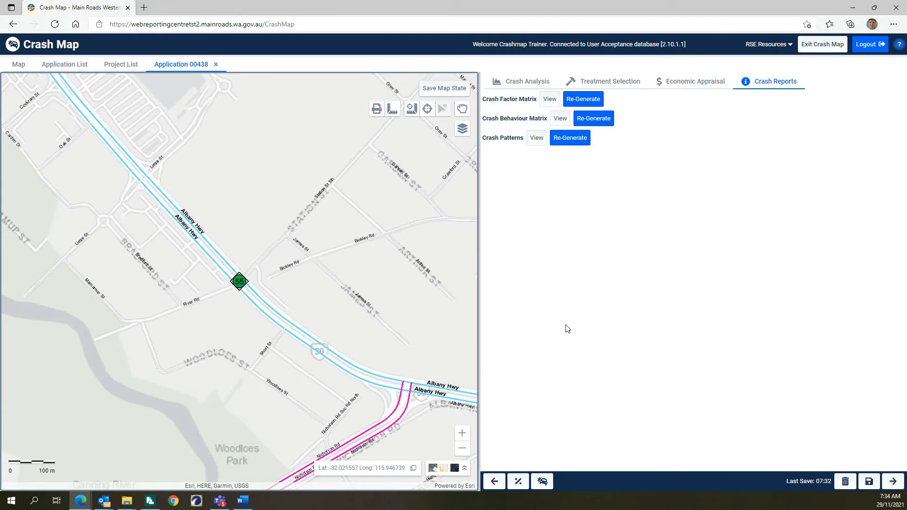
- Proceed to the Site Inspection and set the inspection date to 09/11/2021 and the time to 09:40 AM
{"action": "left_click", "coordinate": [898, 487]}
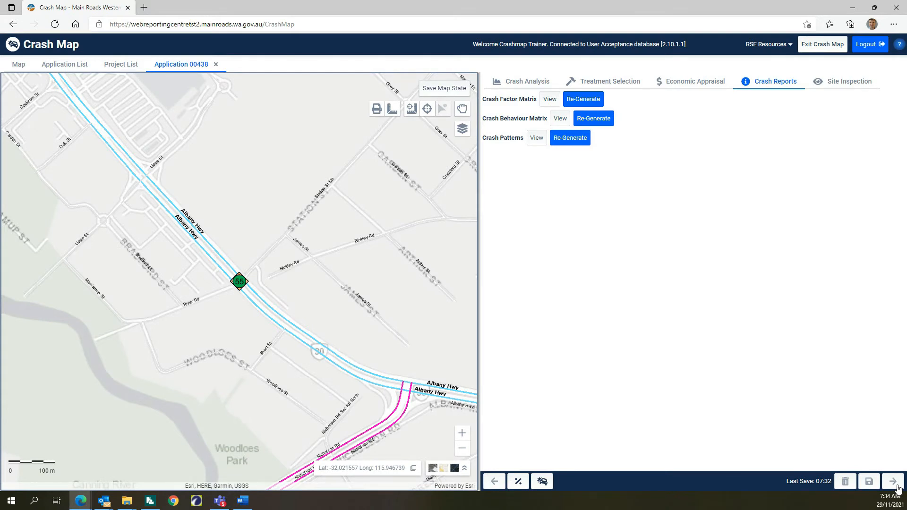
{"action": "left_click", "coordinate": [894, 482]}
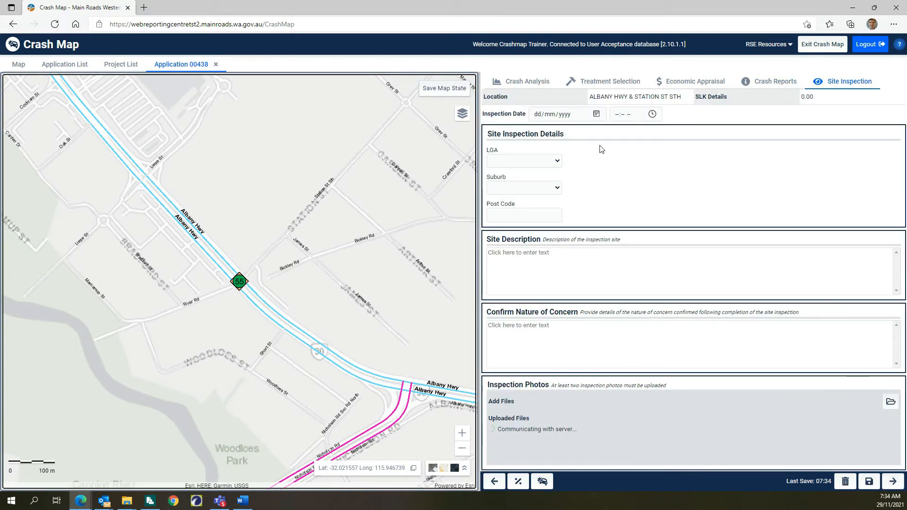
{"action": "left_click", "coordinate": [596, 114]}
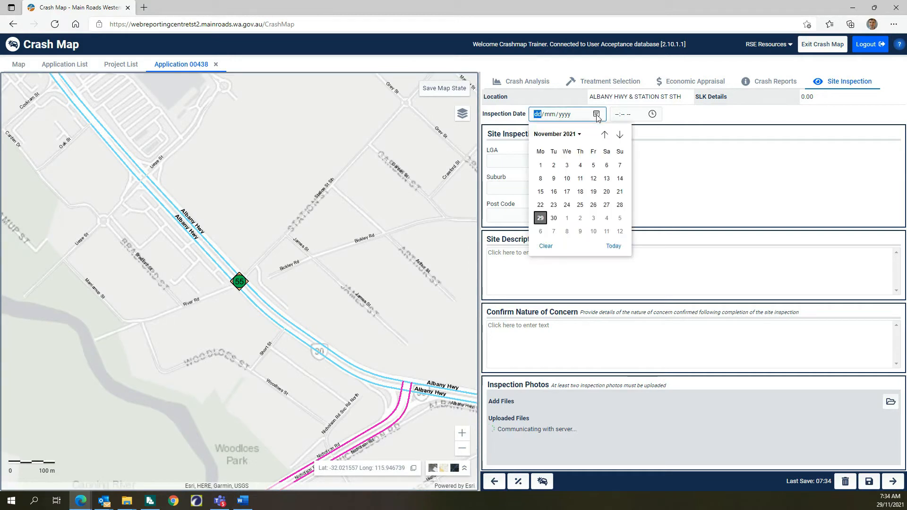
{"action": "left_click", "coordinate": [555, 180]}
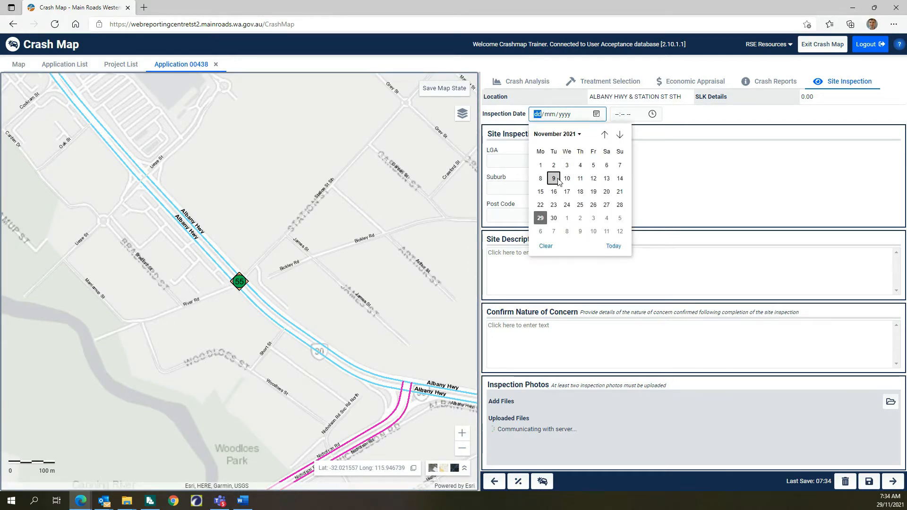
{"action": "left_click", "coordinate": [652, 114]}
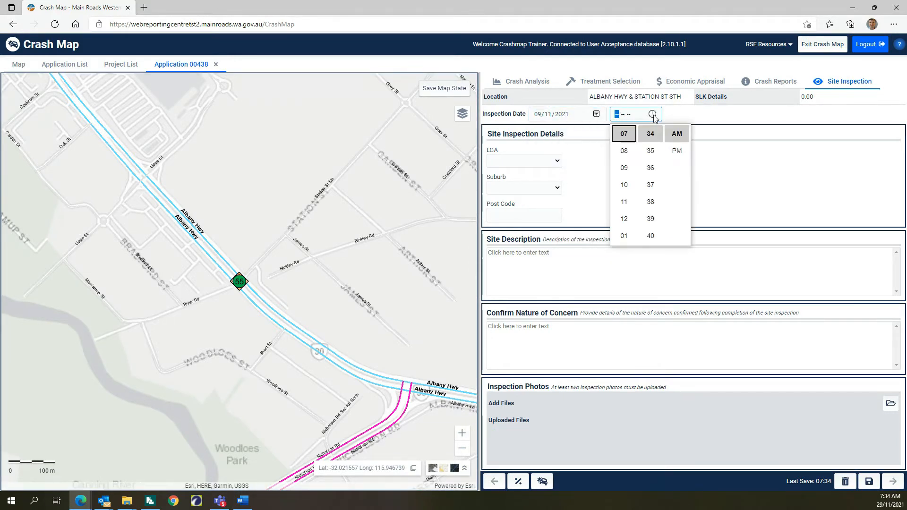
{"action": "left_click", "coordinate": [624, 168]}
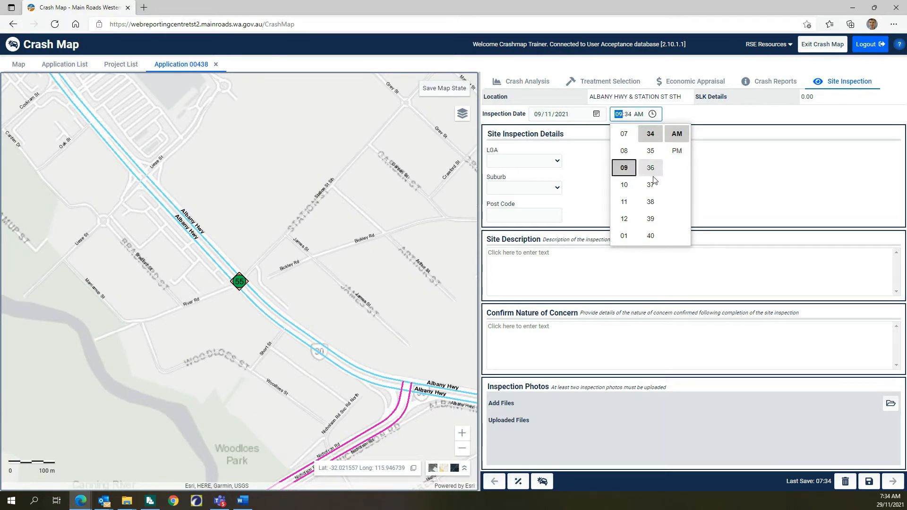
{"action": "left_click", "coordinate": [650, 236]}
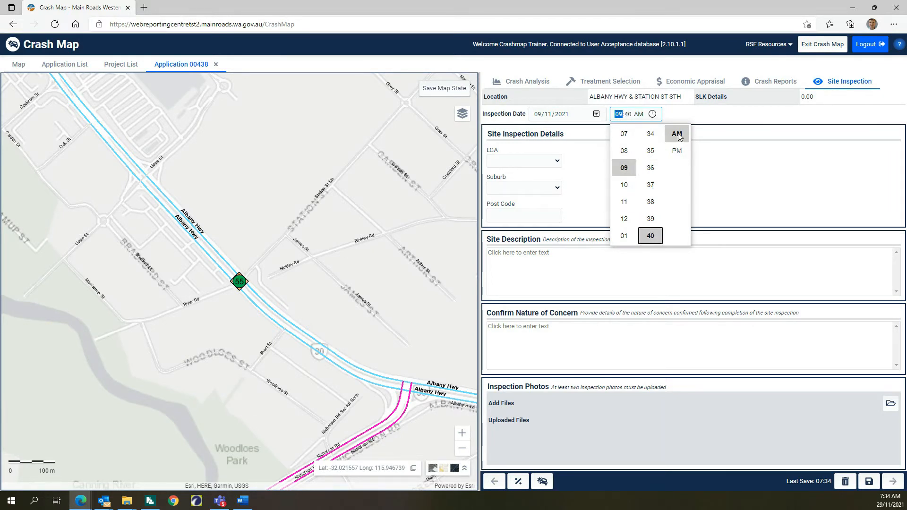
{"action": "left_click", "coordinate": [725, 171]}
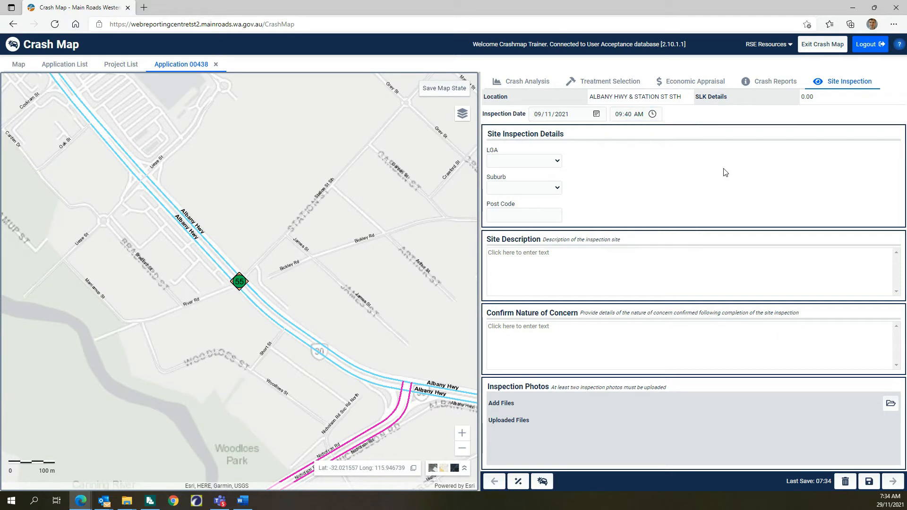
- Set the site inspection's LGA to Armadale (C), the suburb to Armadale and the post code to 6666
{"action": "left_click", "coordinate": [554, 161]}
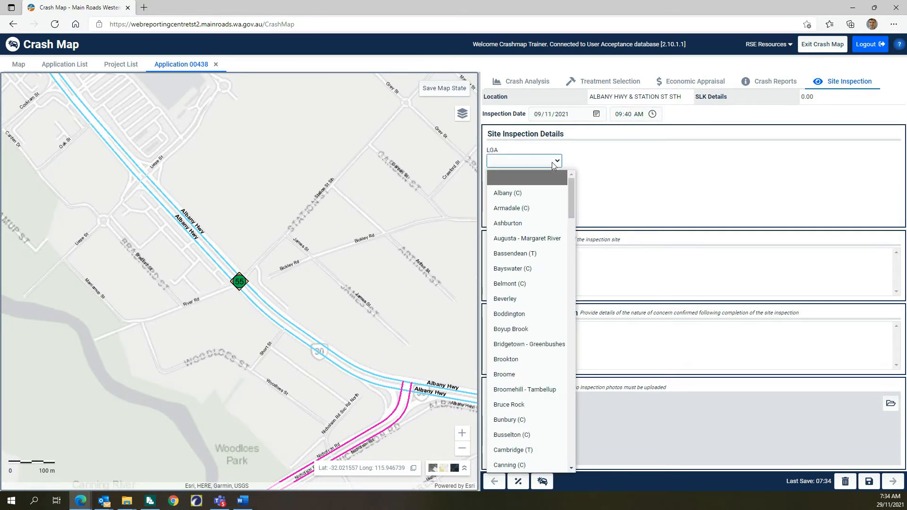
{"action": "left_click", "coordinate": [538, 206]}
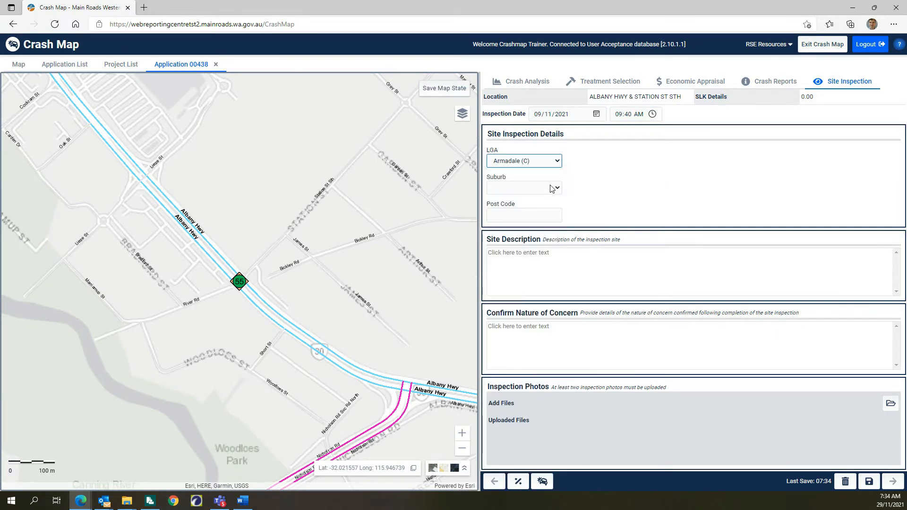
{"action": "left_click", "coordinate": [552, 189]}
{"action": "left_click", "coordinate": [531, 216]}
{"action": "left_click", "coordinate": [524, 216]}
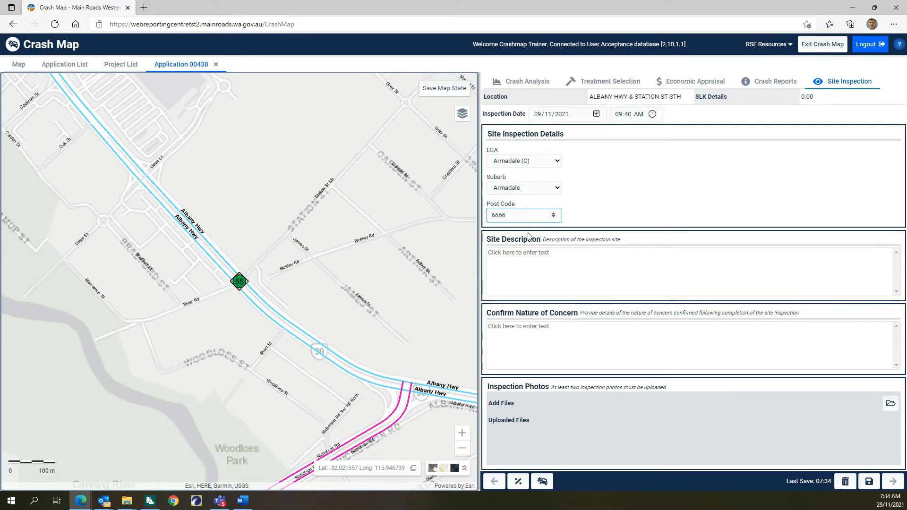
- Fill the site inspection's Site Description with a placeholder run of x characters, about one and a half lines long
{"action": "left_click", "coordinate": [556, 254]}
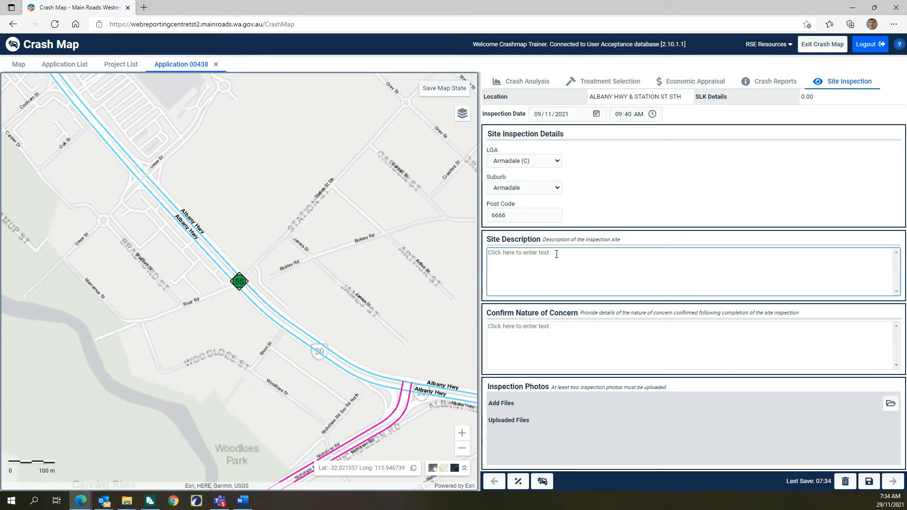
{"action": "type", "text": "xxxxxxxxxxxxxxxxxxxxxxxxxxxxxxxxxxxxxxxxxxxxxxxxxxxxxxxxxxxxxxxxxxxxxxxxxxxxxxxxxxxxxxxxxxxxxxxxxxxxxxxxxxxxxxxxx"}
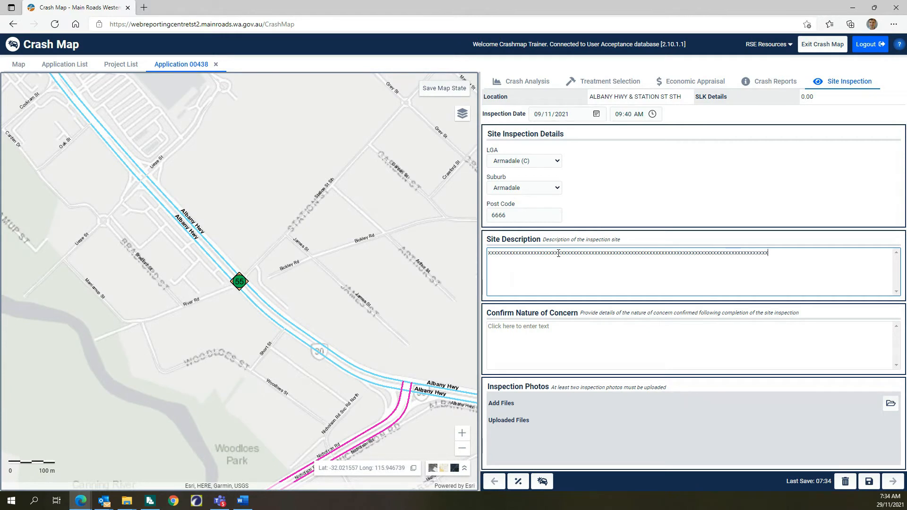
{"action": "type", "text": "xxxxxxxxxxxxxxxxxxxxxxxxxxxxxxxxxxxxxxxxxxxxxxxxxxxxxxxxxxxxxxxx"}
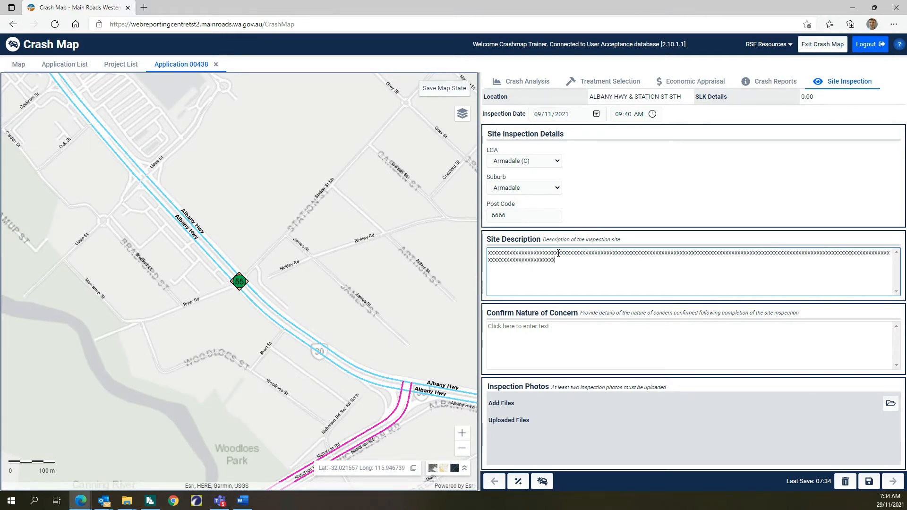
{"action": "type", "text": "xxxxxxxxxxxxxxxxxxxxxxxxxxxxxxxxxx"}
- Fill Confirm Nature of Concern with a placeholder run of x characters, about one and a half lines long
{"action": "left_click", "coordinate": [560, 329]}
{"action": "type", "text": "xxxxxxxxxxxxxxxxxxxxxxxxxxxxxxxxxxxxxxxxxxxxxxxx"}
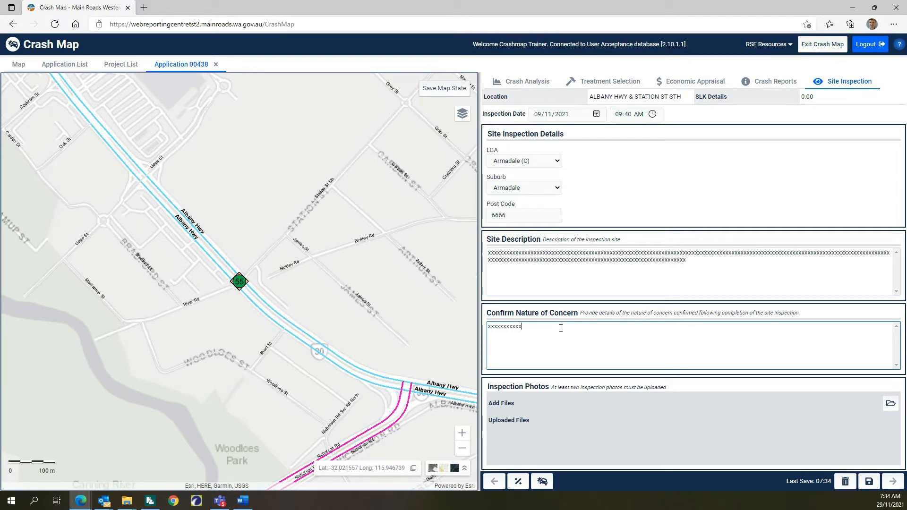
{"action": "type", "text": "xxxxxxxxxxxxxxxxxxxxxxxxxxxxxxxxxxxxxxxxxxxxxxxxxxxxxxxxxxxxxxxxxxxxxxxx"}
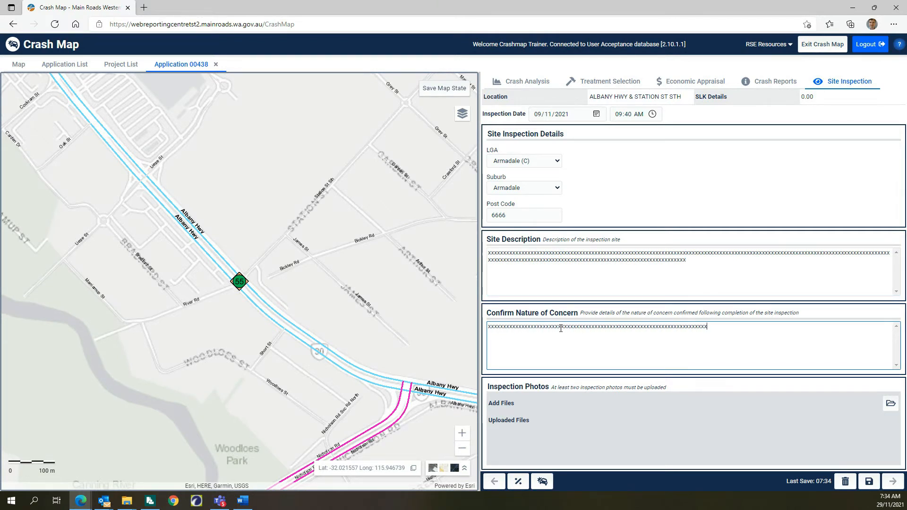
{"action": "type", "text": "xxxxxxxxxxxxxxxxxxxxxxxxxxxxxxxxxxxxxxxxxxxxxxxxxxxxxxxxxxxxxxxxxxxxxxxxxxx"}
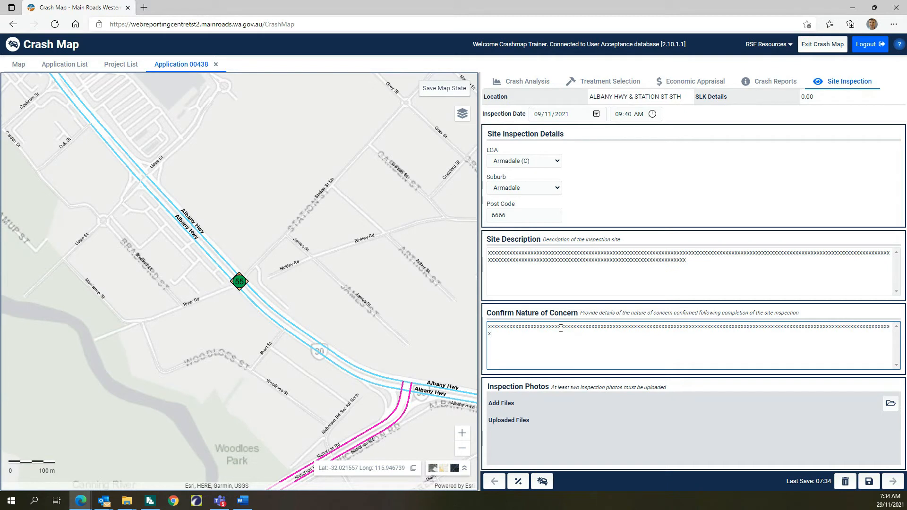
{"action": "type", "text": "xxxxxxxxxxxxxxxxxxxxxxxxxxxxxxxxxxxxxxxxxxxxxxxxxxxxxxxxxxxxxxxxxxxx"}
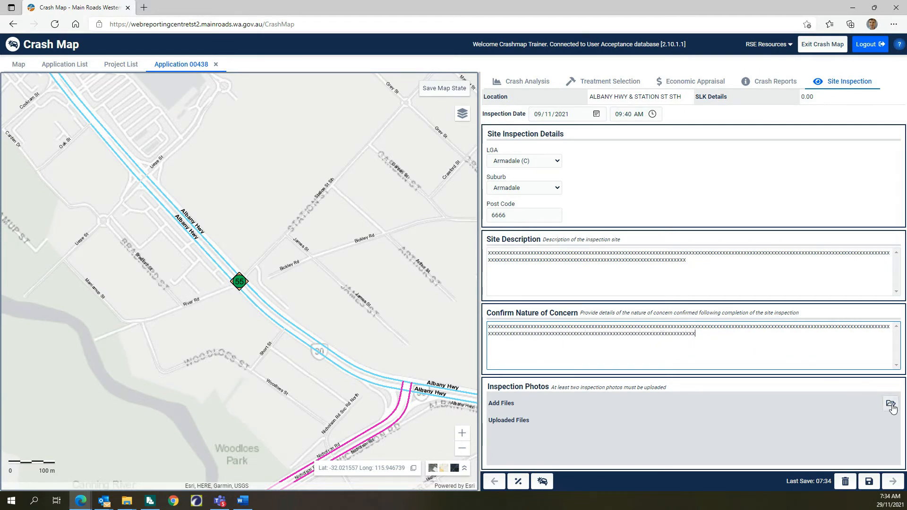
- Upload the inspection photos DSC02199 through DSC02203 from the Site Inspection Photos folder
{"action": "left_click", "coordinate": [891, 405]}
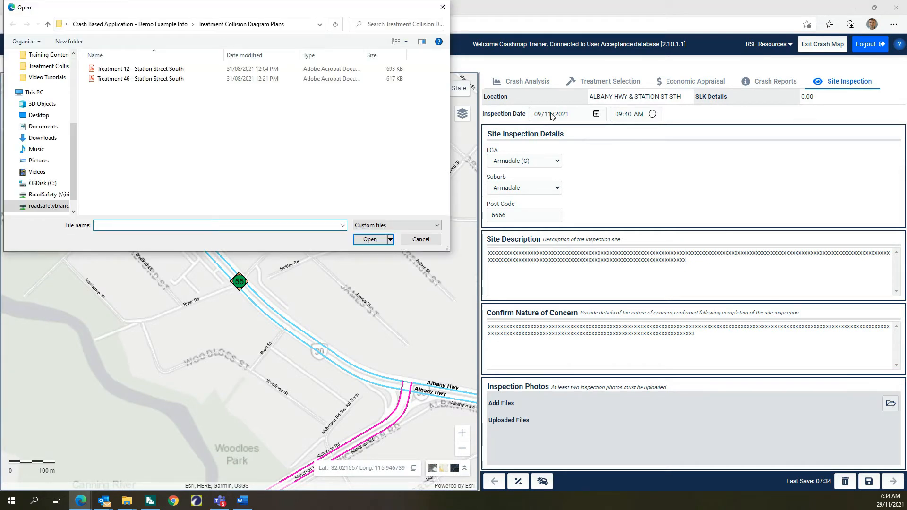
{"action": "left_click", "coordinate": [48, 25]}
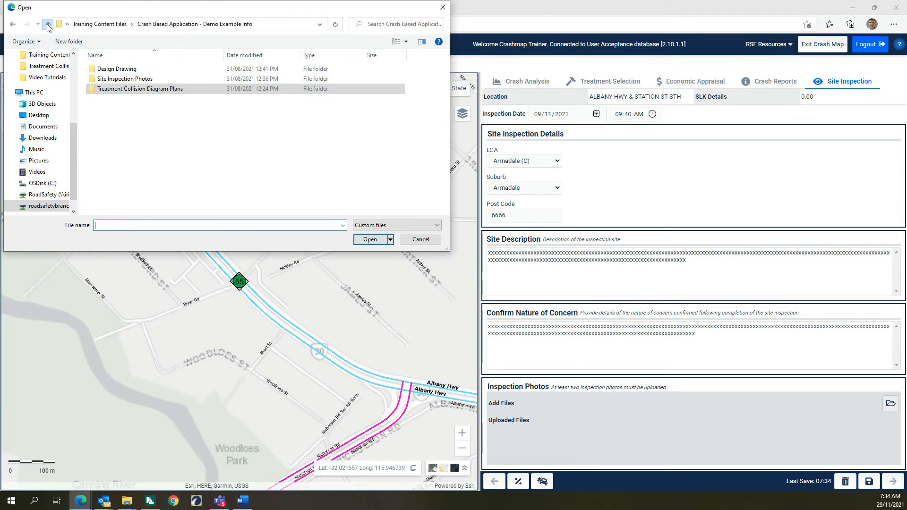
{"action": "left_click", "coordinate": [101, 81]}
{"action": "double_click", "coordinate": [102, 79]}
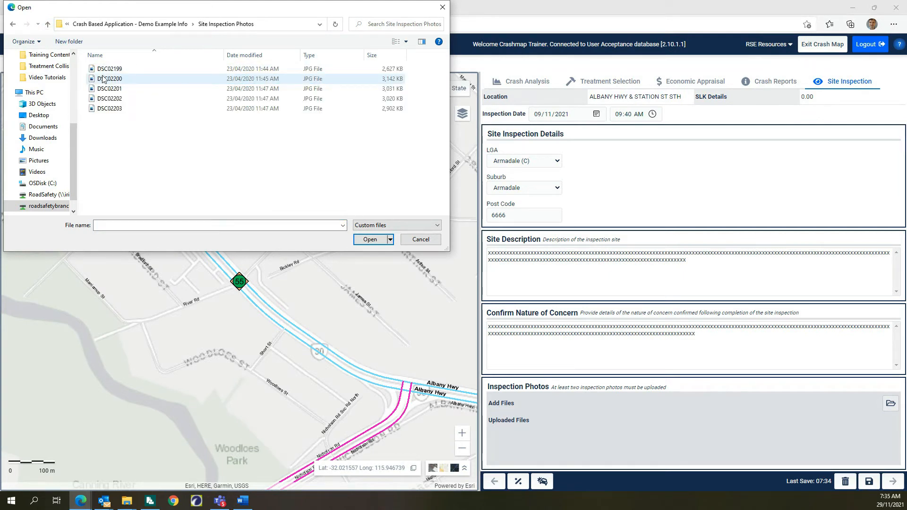
{"action": "left_click", "coordinate": [107, 69]}
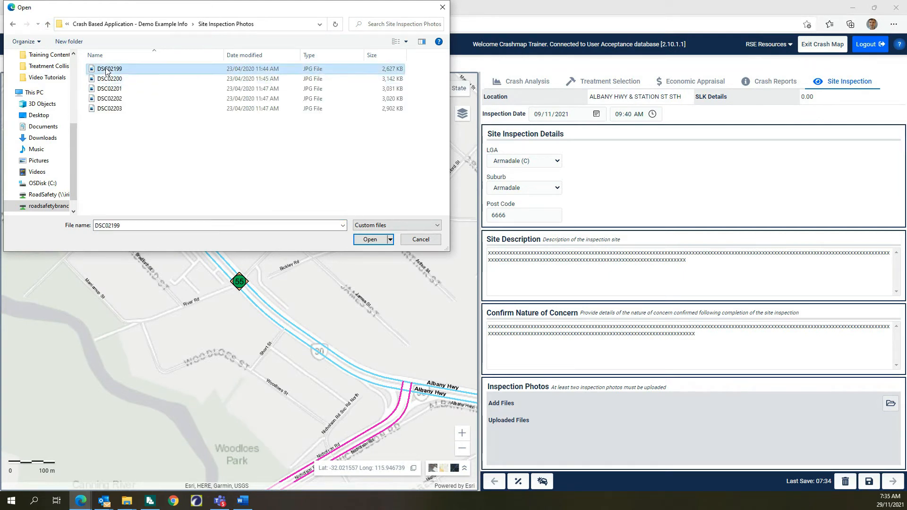
{"action": "left_click", "coordinate": [108, 109], "text": "shift"}
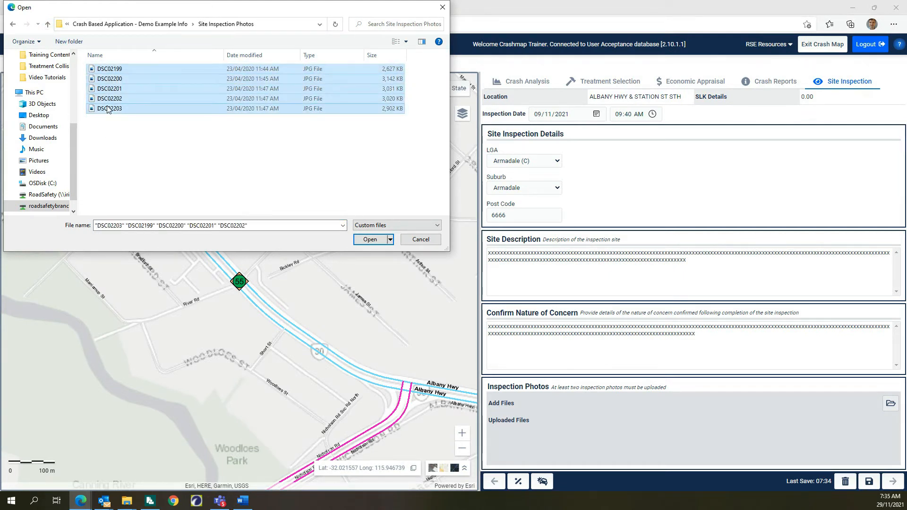
{"action": "left_click", "coordinate": [376, 239]}
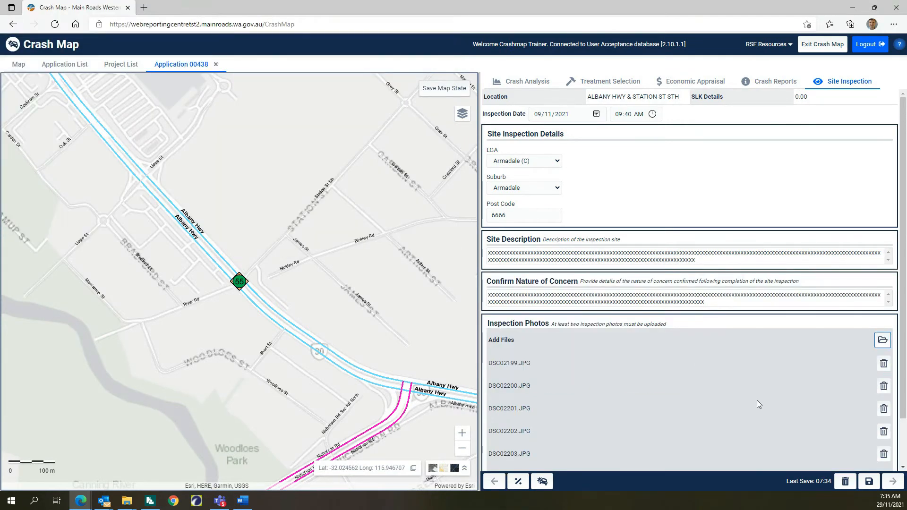
{"action": "left_click", "coordinate": [851, 427]}
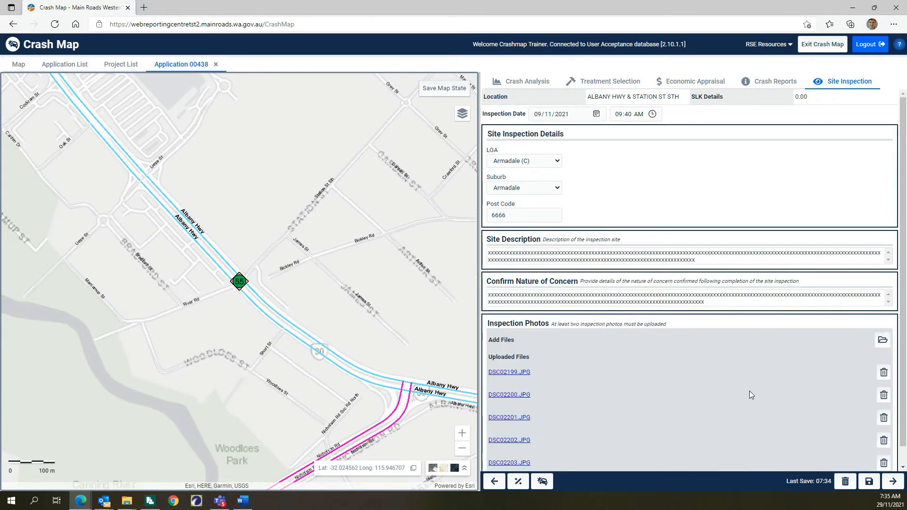
{"action": "scroll", "coordinate": [749, 395], "scroll_direction": "down", "scroll_amount": 1}
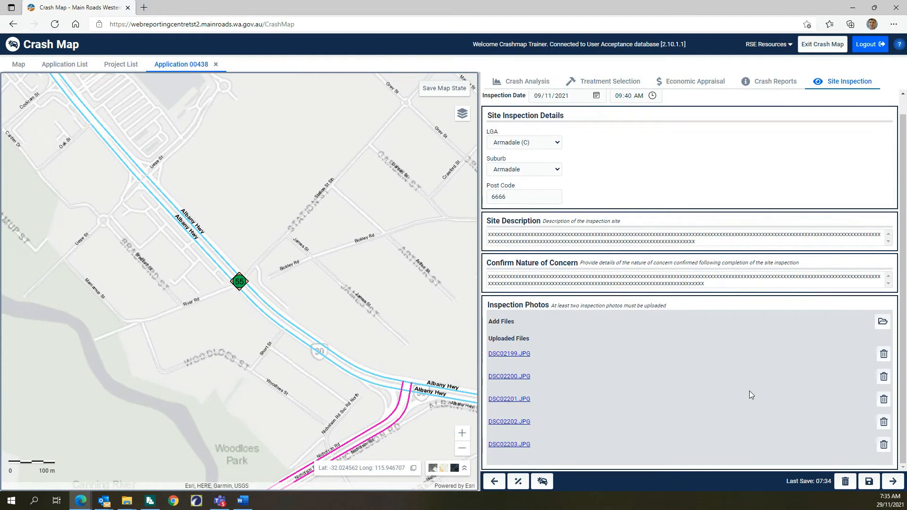
- Proceed to Funding Eligibility, leave State as the selected funding, and continue to the Nomination Details
{"action": "left_click", "coordinate": [893, 481]}
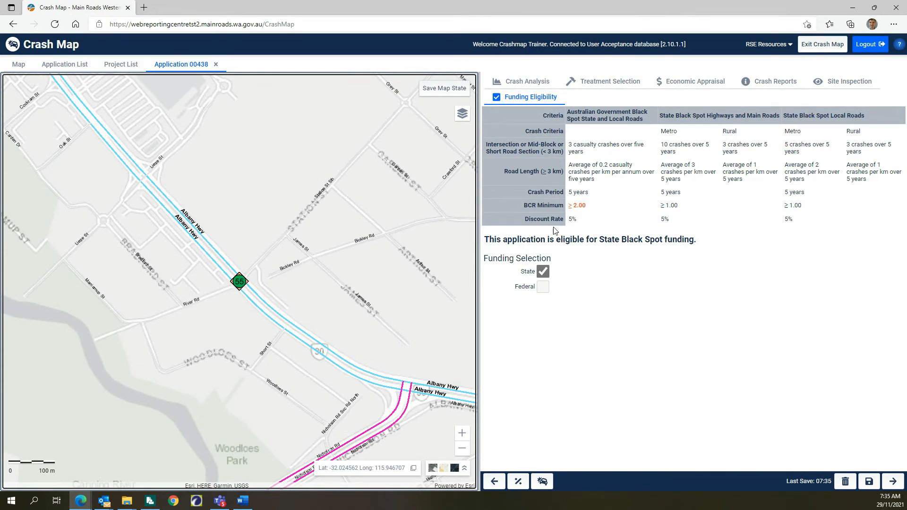
{"action": "left_click", "coordinate": [543, 274]}
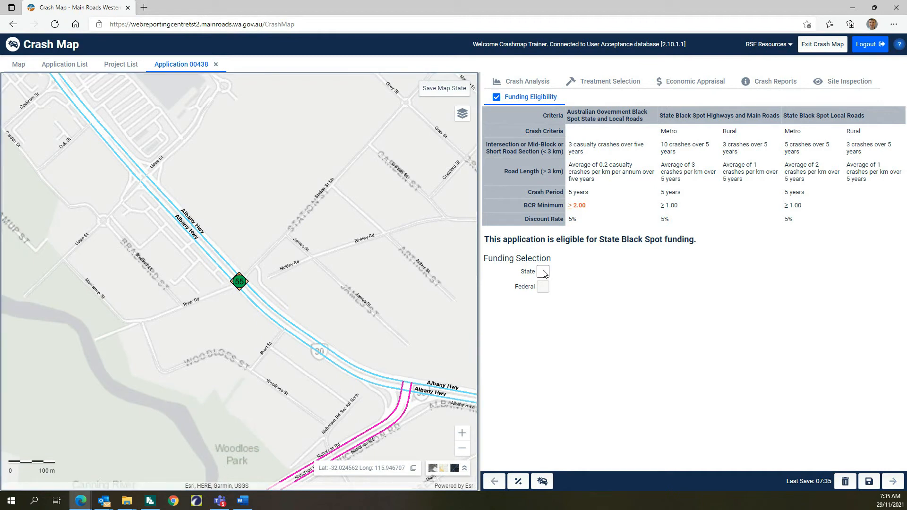
{"action": "left_click", "coordinate": [544, 275]}
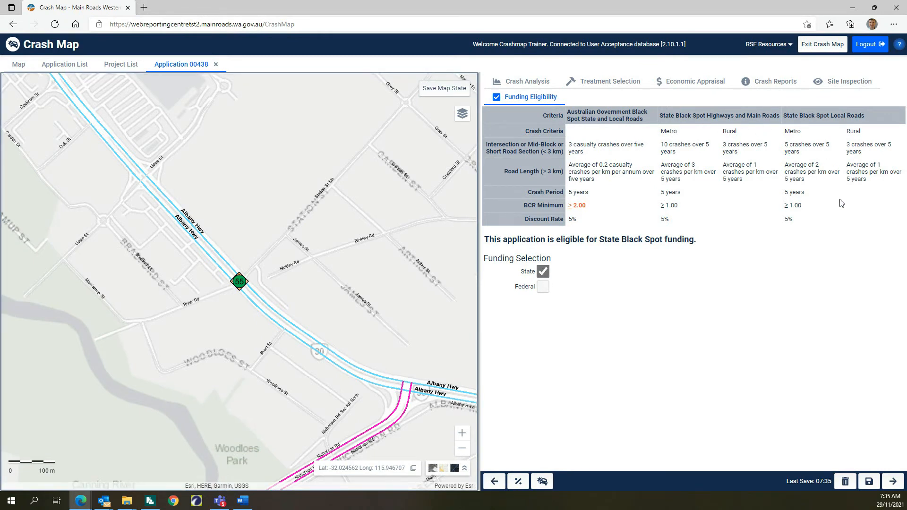
{"action": "left_click", "coordinate": [893, 482]}
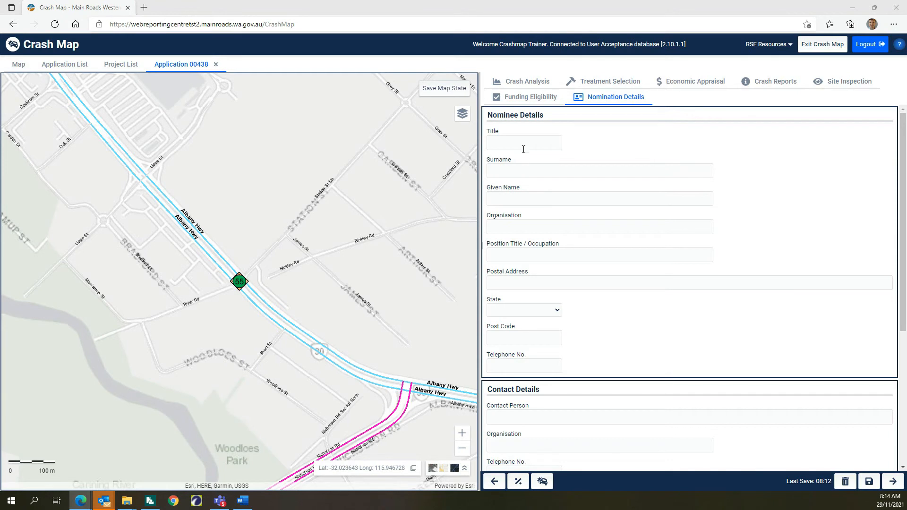
- Set the nominee's title to Mr and enter the nominee's surname and given name from the saved entries
{"action": "left_click", "coordinate": [524, 140]}
{"action": "left_click", "coordinate": [516, 190]}
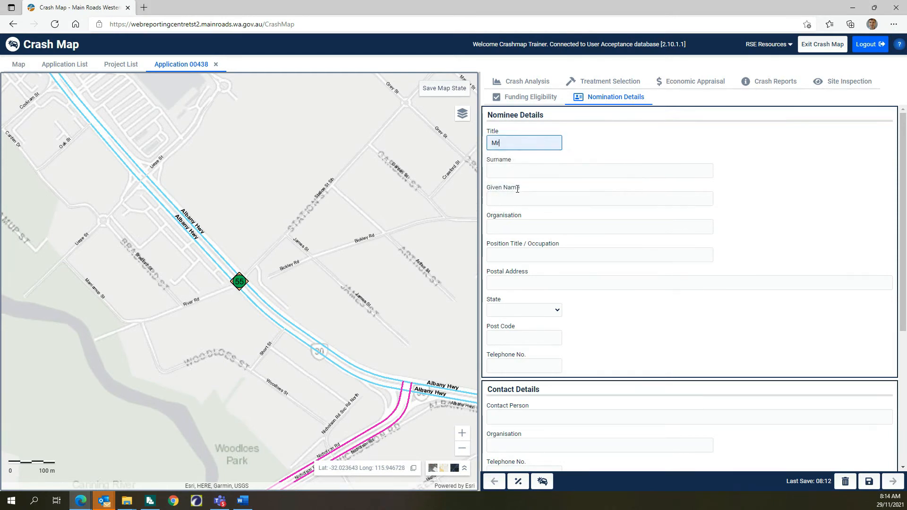
{"action": "left_click", "coordinate": [518, 172]}
{"action": "left_click", "coordinate": [516, 250]}
{"action": "left_click", "coordinate": [517, 201]}
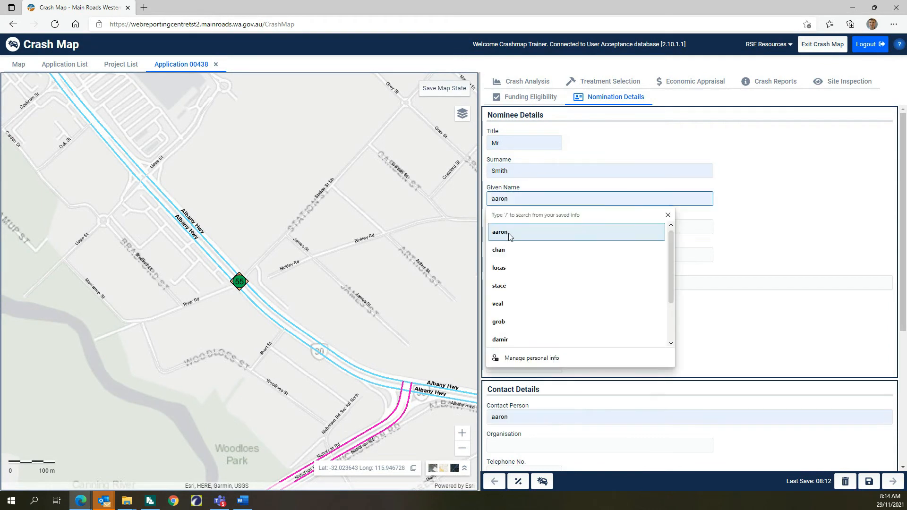
{"action": "left_click", "coordinate": [503, 265]}
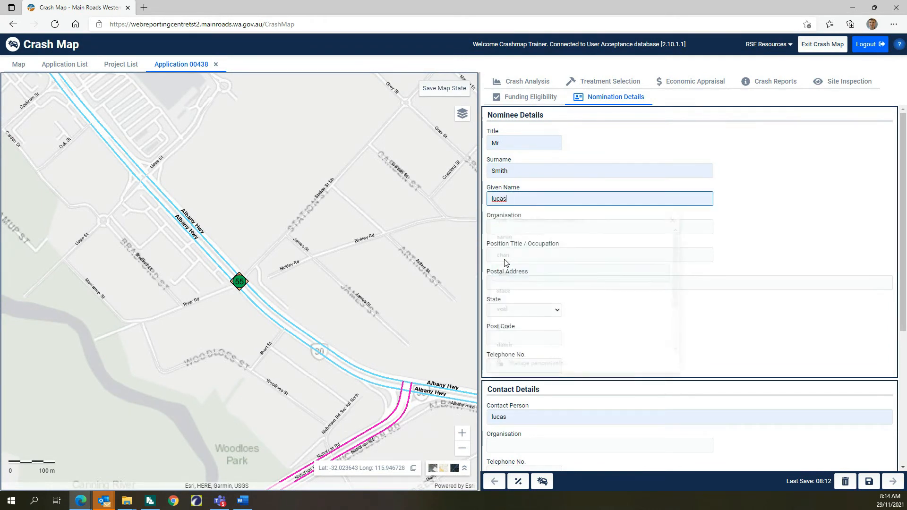
- Set the nominee's organisation to Main Roads and the position title to Engineer
{"action": "left_click", "coordinate": [516, 229]}
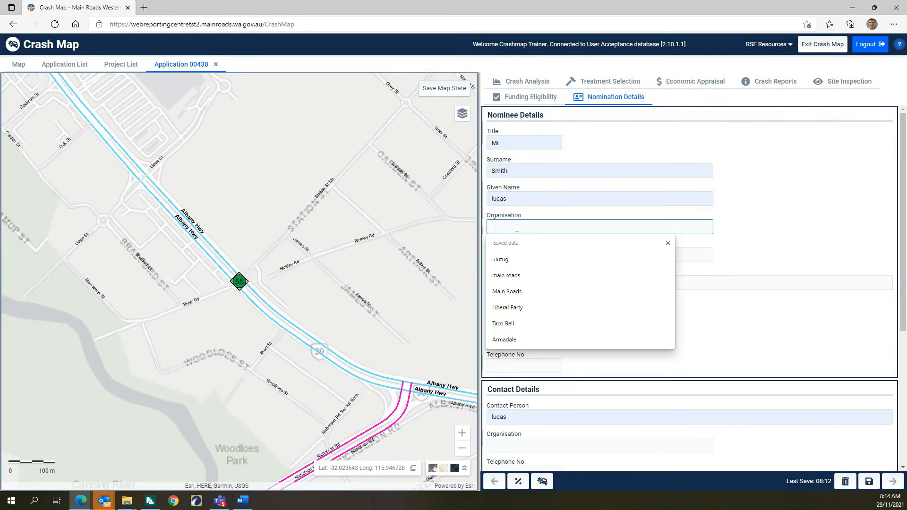
{"action": "left_click", "coordinate": [516, 284]}
{"action": "left_click", "coordinate": [515, 257]}
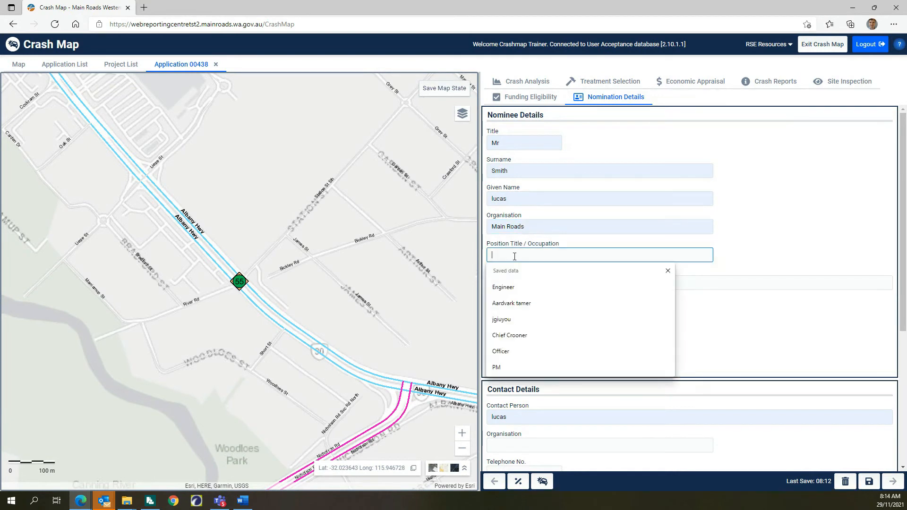
{"action": "left_click", "coordinate": [513, 286]}
- Complete the nominee's postal address, the state WA, the post code and the telephone number
{"action": "left_click", "coordinate": [513, 283]}
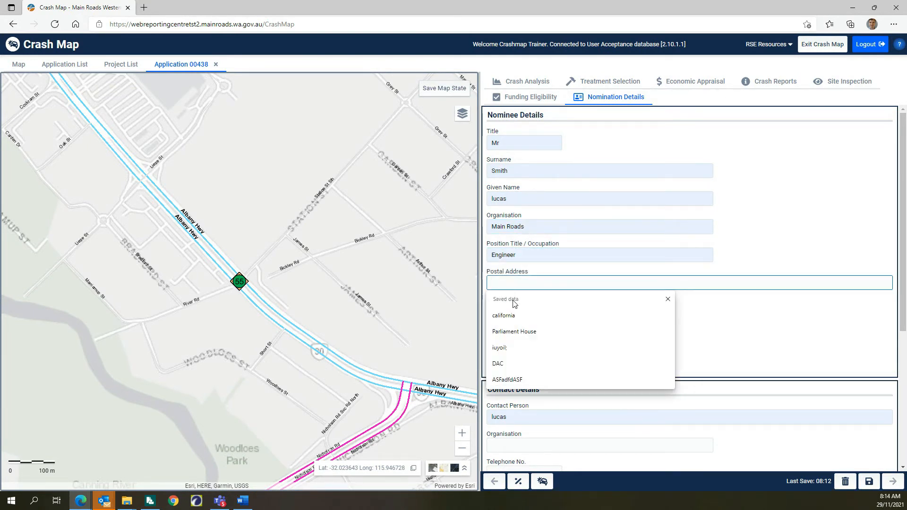
{"action": "left_click", "coordinate": [510, 362]}
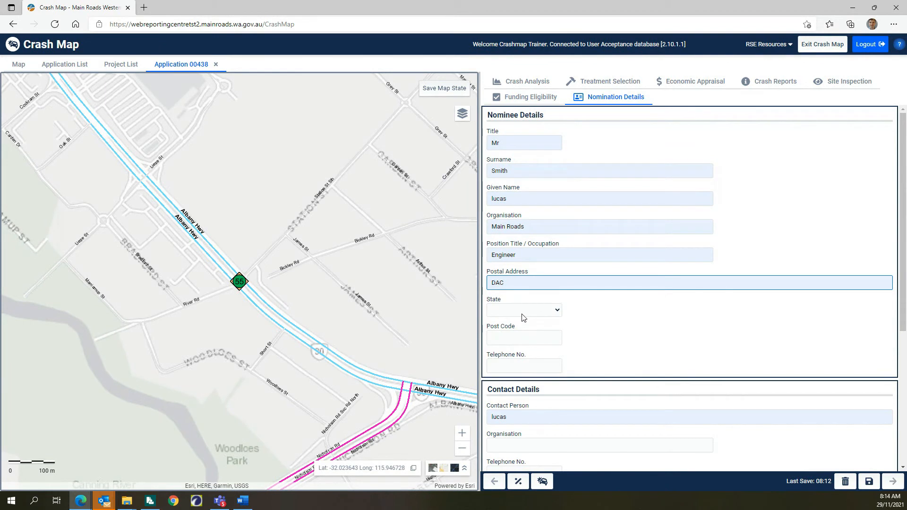
{"action": "left_click", "coordinate": [521, 313]}
{"action": "left_click", "coordinate": [518, 339]}
{"action": "left_click", "coordinate": [517, 336]}
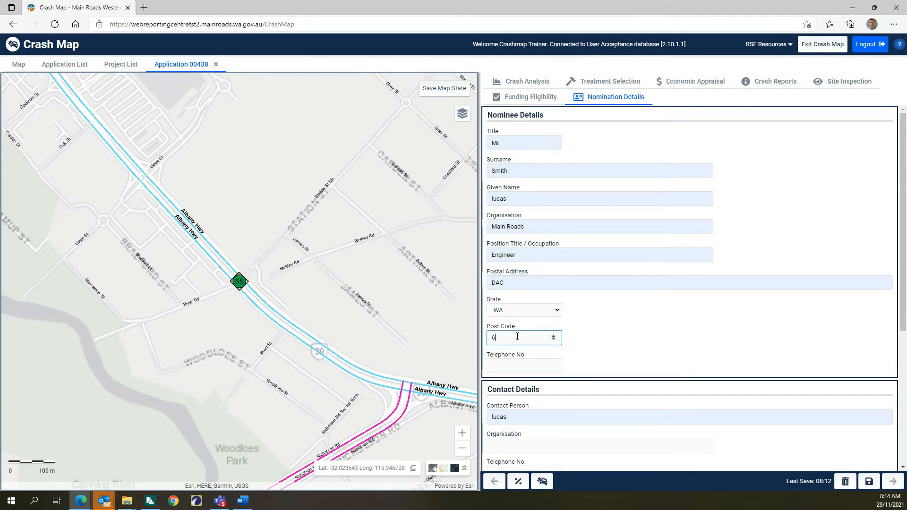
{"action": "left_click", "coordinate": [518, 366]}
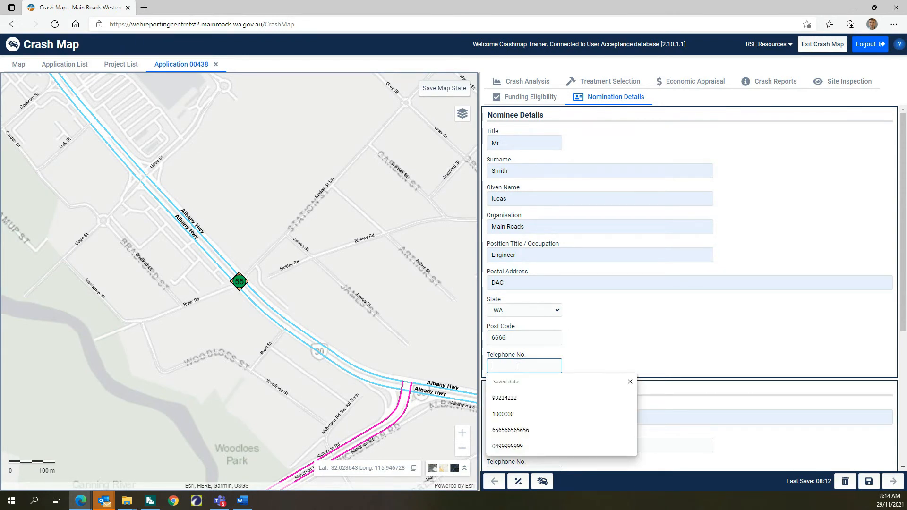
{"action": "left_click", "coordinate": [523, 430]}
- Set the contact's organisation to Main Roads and fill in the contact's telephone number and e-mail address
{"action": "scroll", "coordinate": [548, 387], "scroll_direction": "down", "scroll_amount": 2}
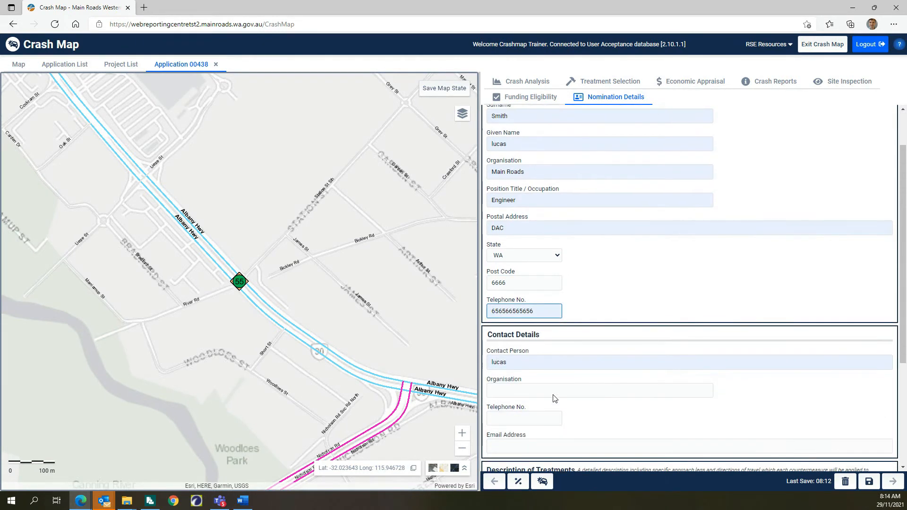
{"action": "left_click", "coordinate": [539, 334]}
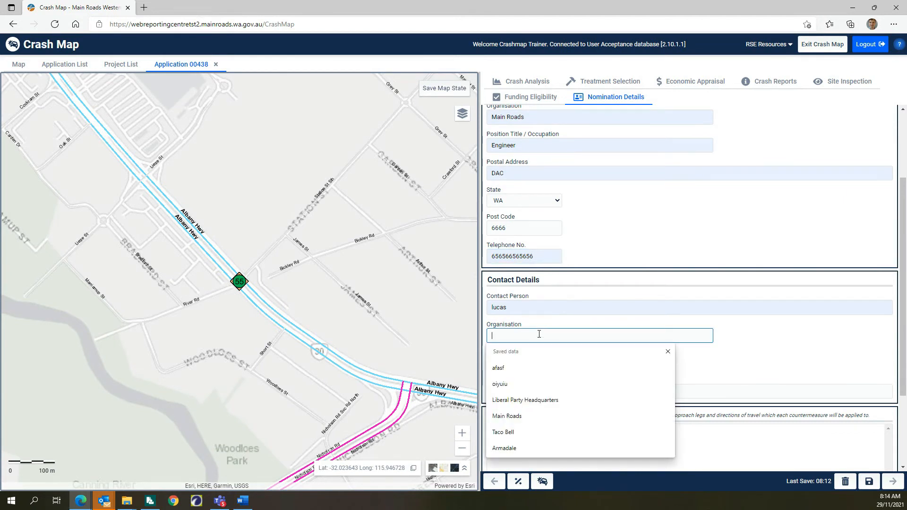
{"action": "left_click", "coordinate": [534, 414]}
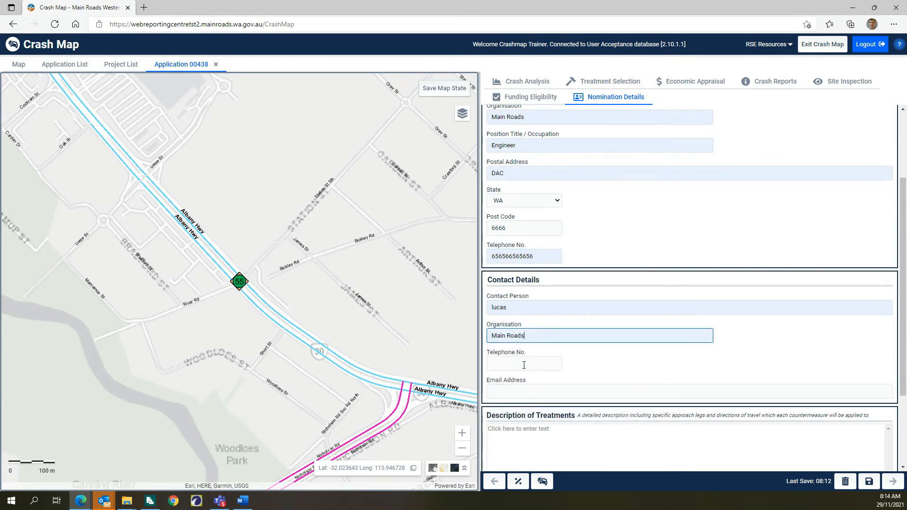
{"action": "left_click", "coordinate": [523, 364]}
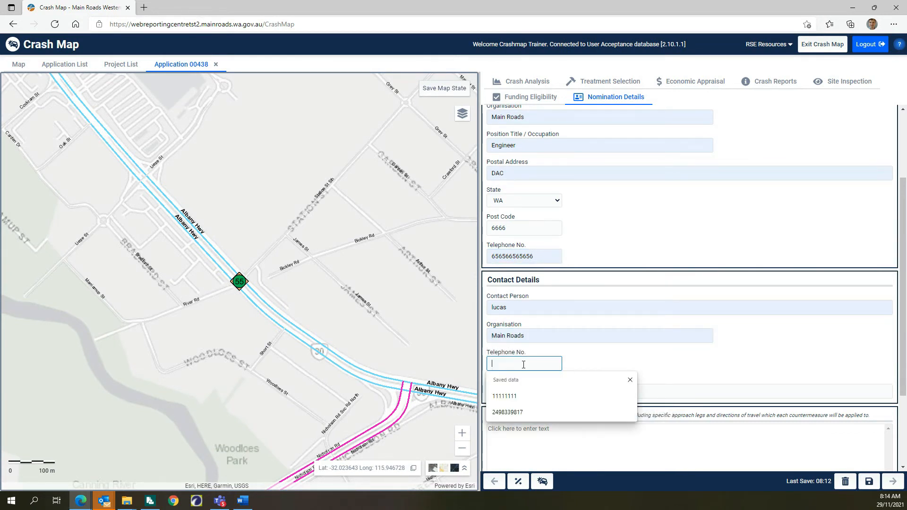
{"action": "left_click", "coordinate": [516, 409]}
{"action": "left_click", "coordinate": [512, 392]}
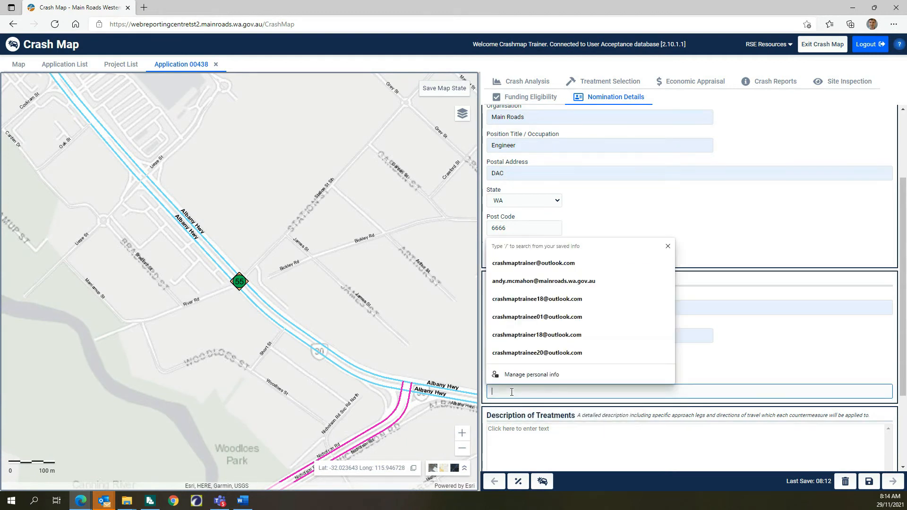
{"action": "left_click", "coordinate": [527, 265]}
- Fill the Description of Treatments with placeholder text made of repeated x characters
{"action": "scroll", "coordinate": [591, 316], "scroll_direction": "down", "scroll_amount": 3}
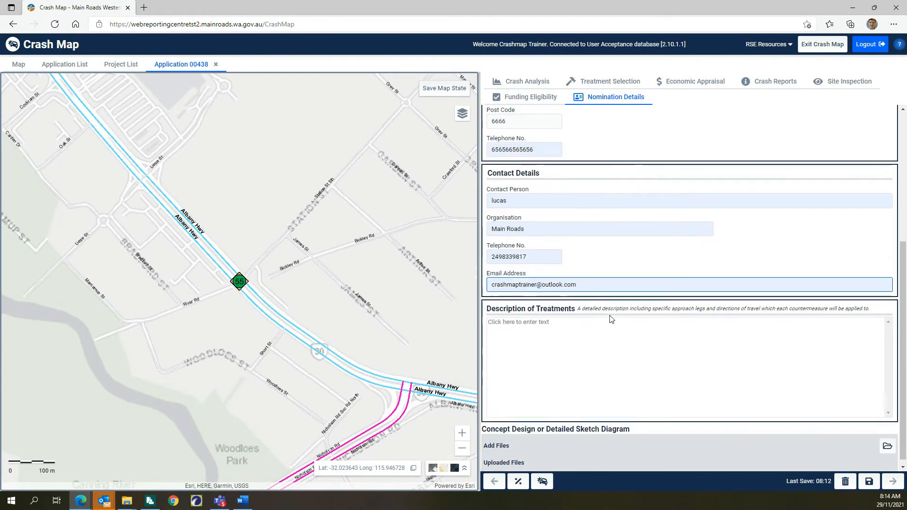
{"action": "left_click", "coordinate": [567, 318]}
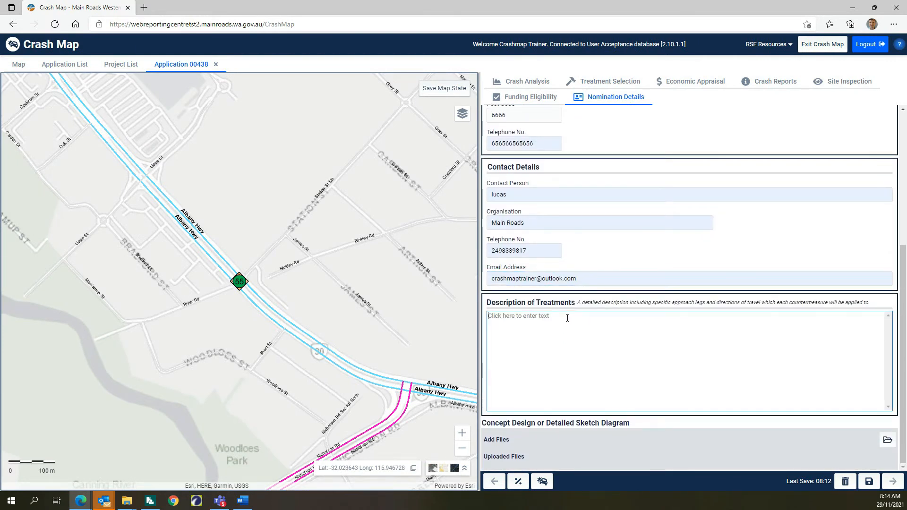
{"action": "type", "text": "xxxxxxxxxxxxxxxxxxxxxxxxxxxxxxxxxxxxxxxxxxxxxxxxxxxxxxxxxxxxxxxxxxxxxxxxxxxxxxxxxxxxxxxxx"}
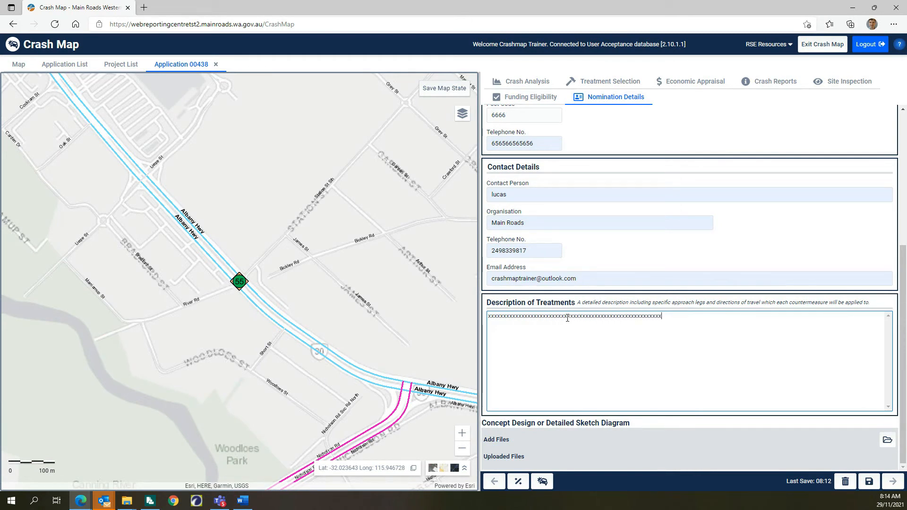
{"action": "type", "text": "xxxxxxxxxxxxxxxxxxxxxxxxxxxxxxxxxxxxxxxxxxxxxxxxxxxxxxxxxxxxxxxxxxxxxxxxxxxxxxxxxxxxxxxx"}
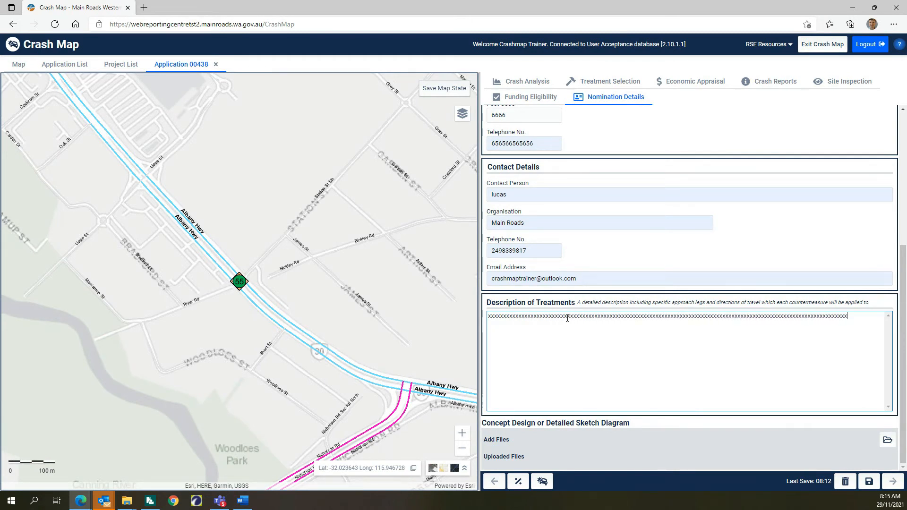
{"action": "type", "text": "xxxxxxxxxxxxxxxxxxxxxxxxxxxxxxxxxxxxxxxxxxx"}
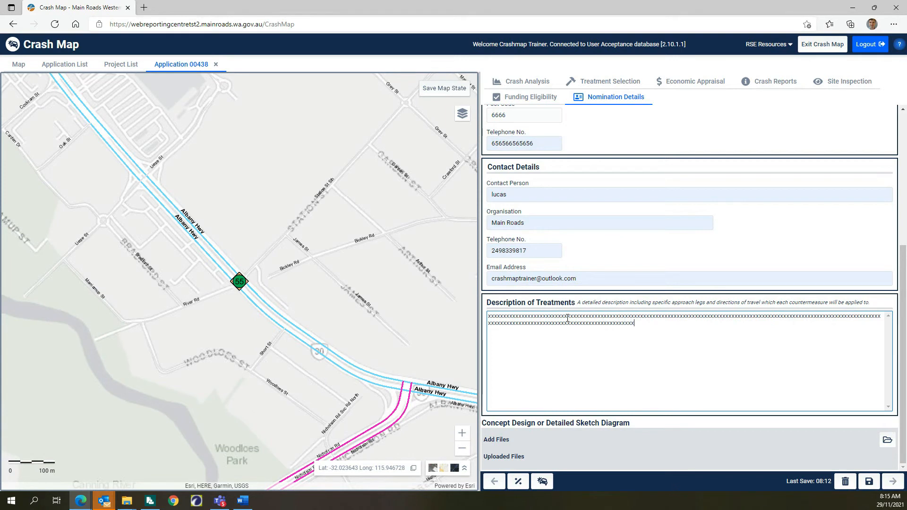
{"action": "type", "text": "xxxxxxxxxxxxxx"}
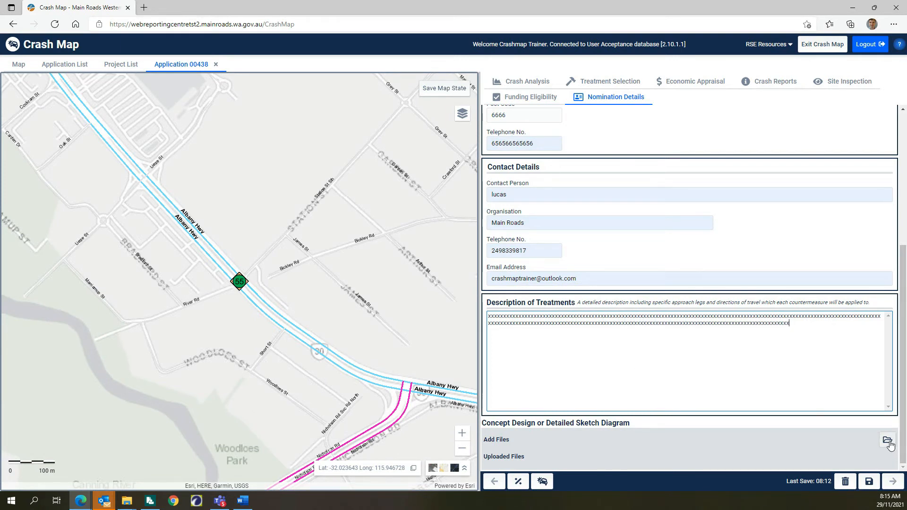
- Upload Station Street South - Design Plan.pdf from the Design Drawing folder as the concept design attachment
{"action": "left_click", "coordinate": [888, 441]}
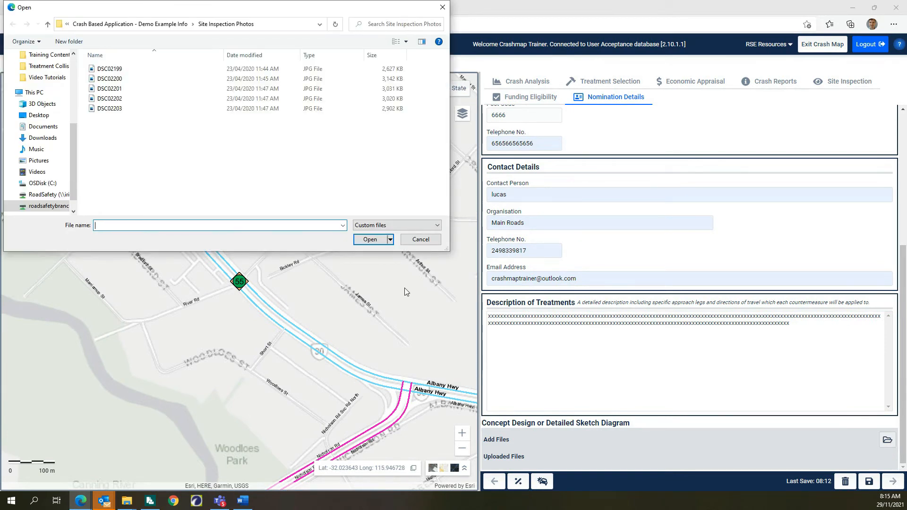
{"action": "left_click", "coordinate": [48, 24]}
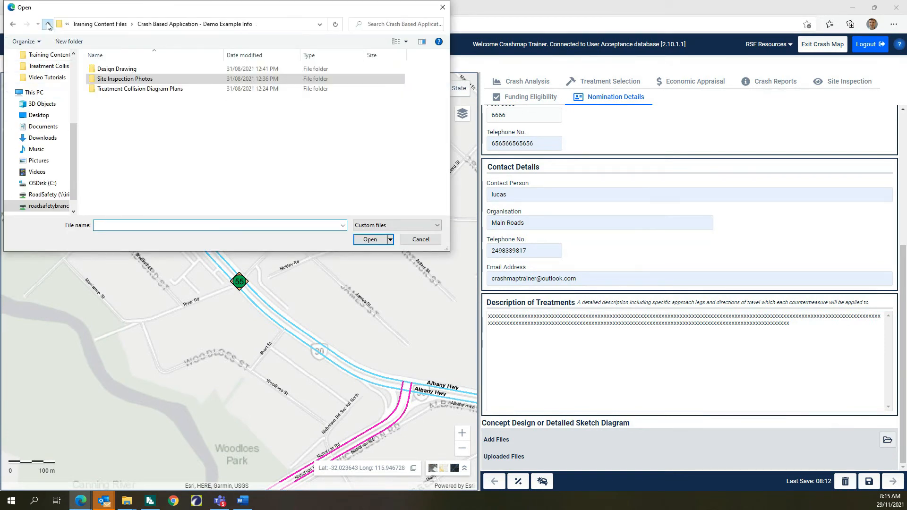
{"action": "double_click", "coordinate": [118, 70]}
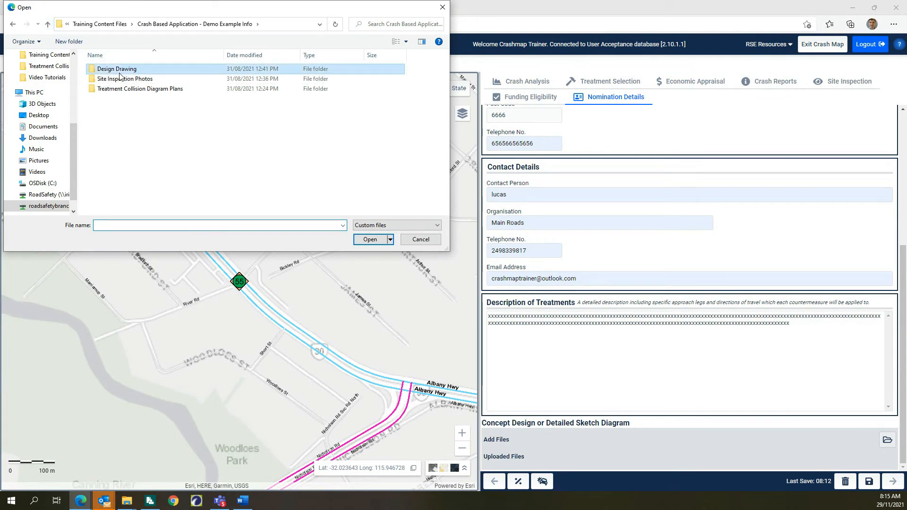
{"action": "double_click", "coordinate": [120, 70]}
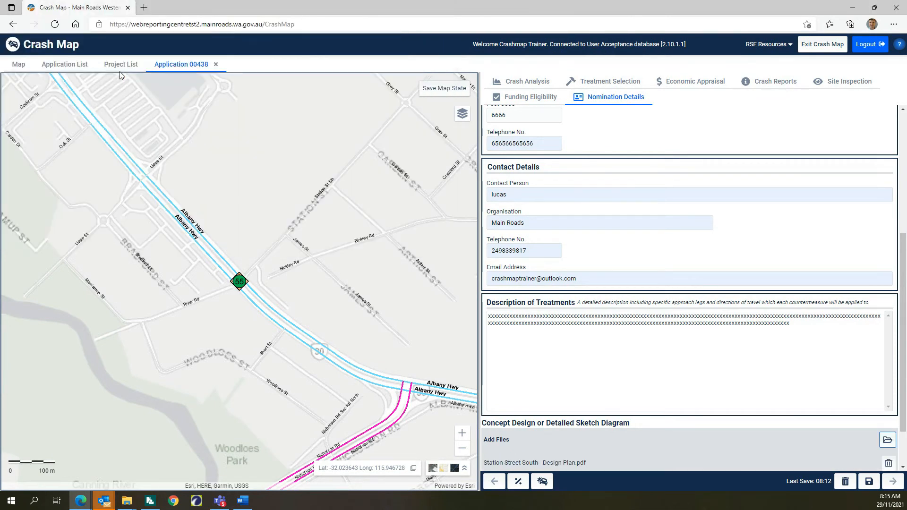
{"action": "scroll", "coordinate": [670, 396], "scroll_direction": "down", "scroll_amount": 1}
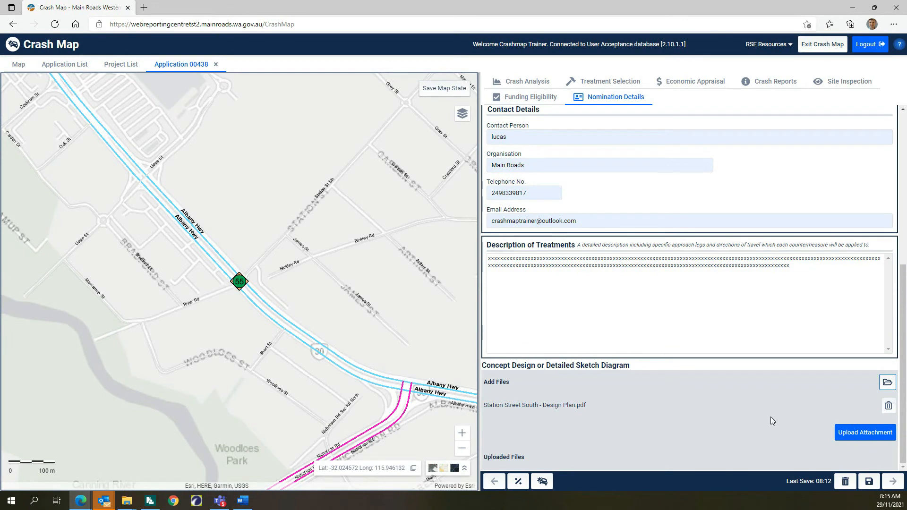
{"action": "left_click", "coordinate": [866, 434]}
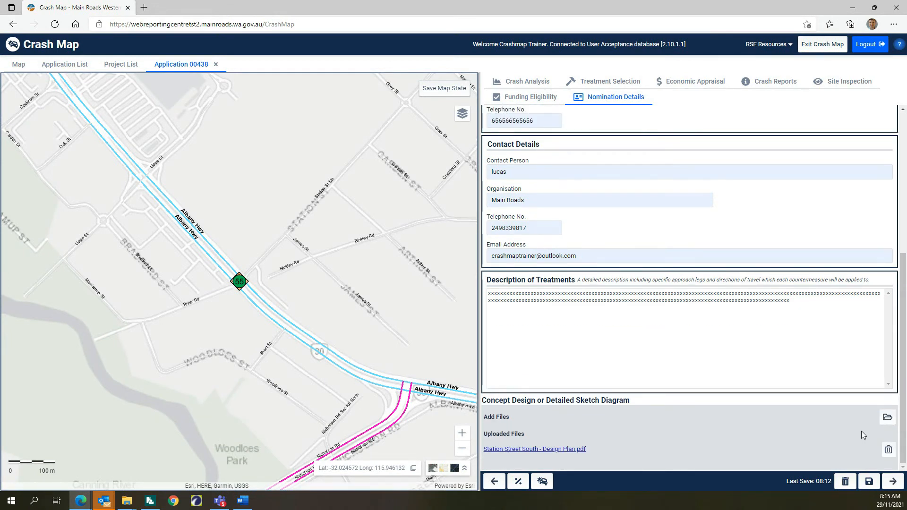
- Proceed to the Nomination Estimates and set the State Black Spot Program Contribution to $100
{"action": "left_click", "coordinate": [893, 481]}
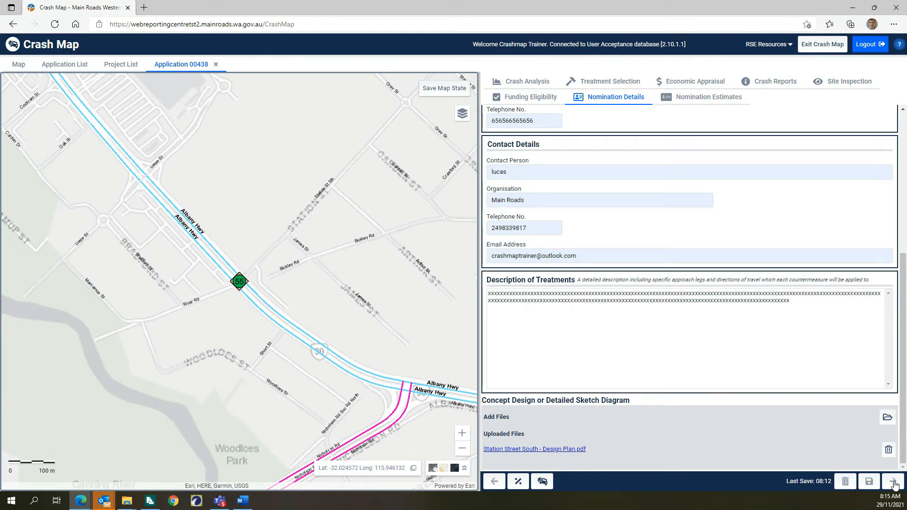
{"action": "left_click", "coordinate": [711, 97]}
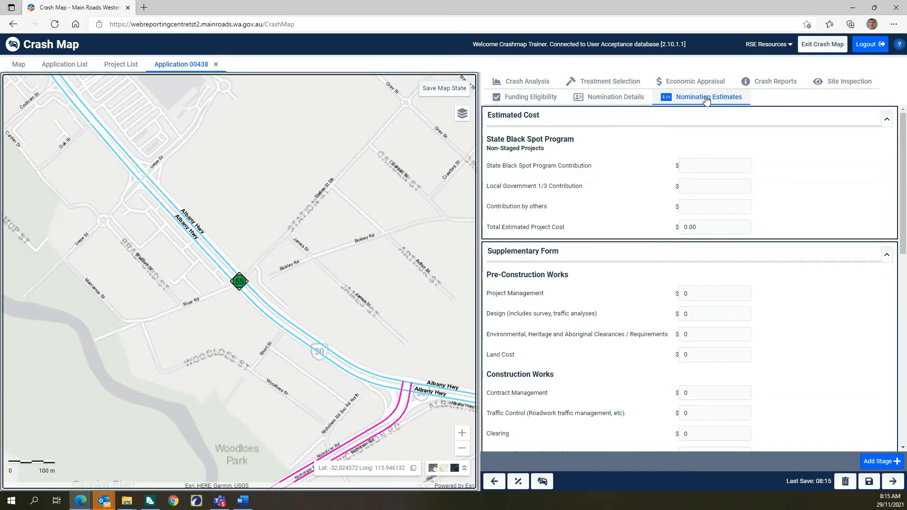
{"action": "left_click", "coordinate": [700, 167]}
{"action": "type", "text": "100"}
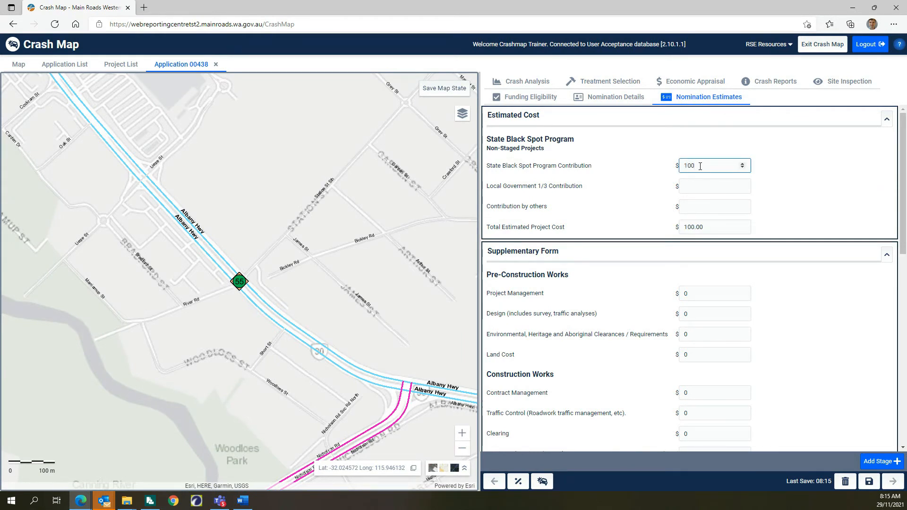
- Set the Pavements cost to $99 and the estimated cost of Design Audit to $1 in the Supplementary Form
{"action": "scroll", "coordinate": [761, 340], "scroll_direction": "down", "scroll_amount": 3}
{"action": "scroll", "coordinate": [764, 343], "scroll_direction": "down", "scroll_amount": 1}
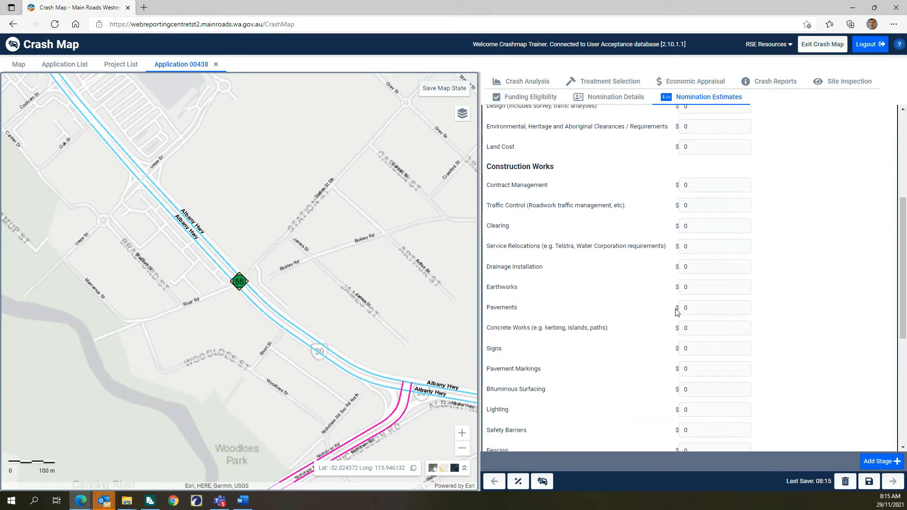
{"action": "left_click_drag", "start_coordinate": [694, 307], "coordinate": [682, 307]}
{"action": "type", "text": "99"}
{"action": "left_click", "coordinate": [819, 326]}
{"action": "scroll", "coordinate": [821, 330], "scroll_direction": "down", "scroll_amount": 5}
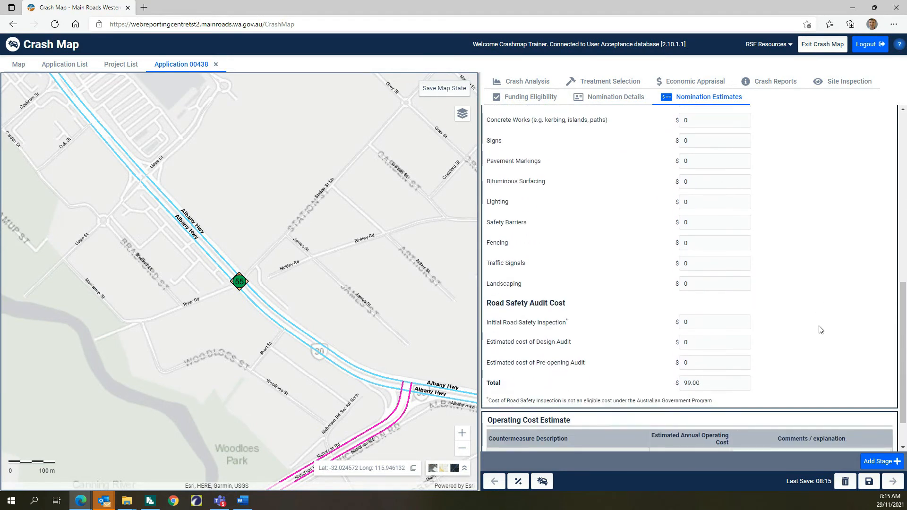
{"action": "left_click", "coordinate": [690, 344]}
{"action": "type", "text": "1"}
{"action": "left_click", "coordinate": [793, 352]}
{"action": "scroll", "coordinate": [797, 330], "scroll_direction": "up", "scroll_amount": 15}
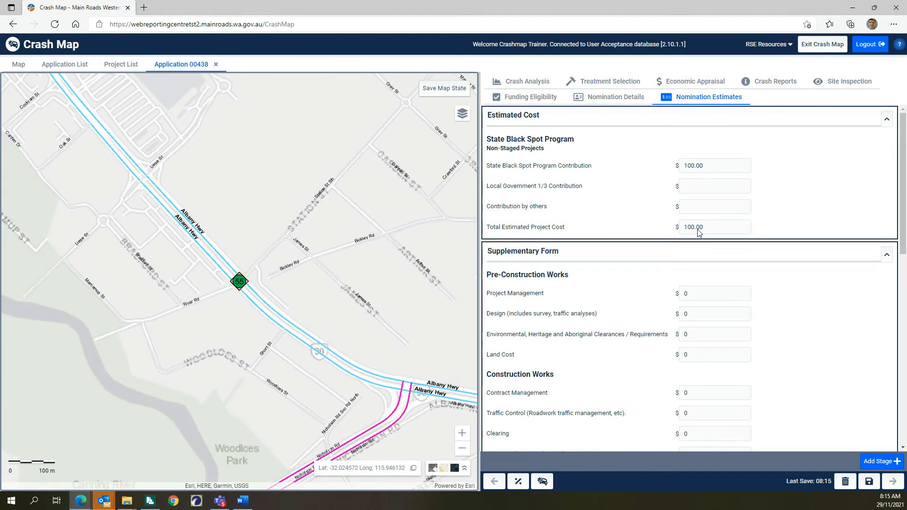
- Comment the operating costs with "replacement LED and power costs" for the new signal and "replacement bulbs and power costs" for the road lighting upgrade
{"action": "scroll", "coordinate": [845, 396], "scroll_direction": "down", "scroll_amount": 2}
{"action": "scroll", "coordinate": [844, 396], "scroll_direction": "down", "scroll_amount": 9}
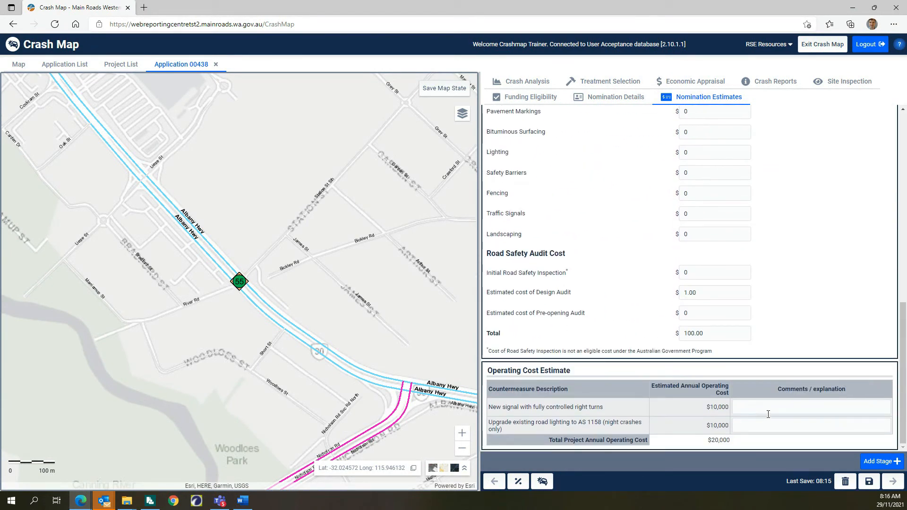
{"action": "left_click", "coordinate": [792, 408]}
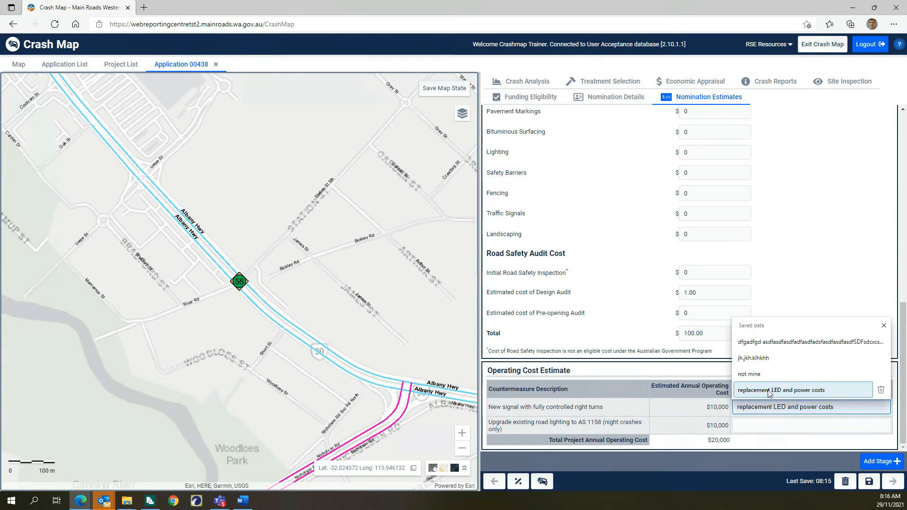
{"action": "left_click", "coordinate": [769, 390]}
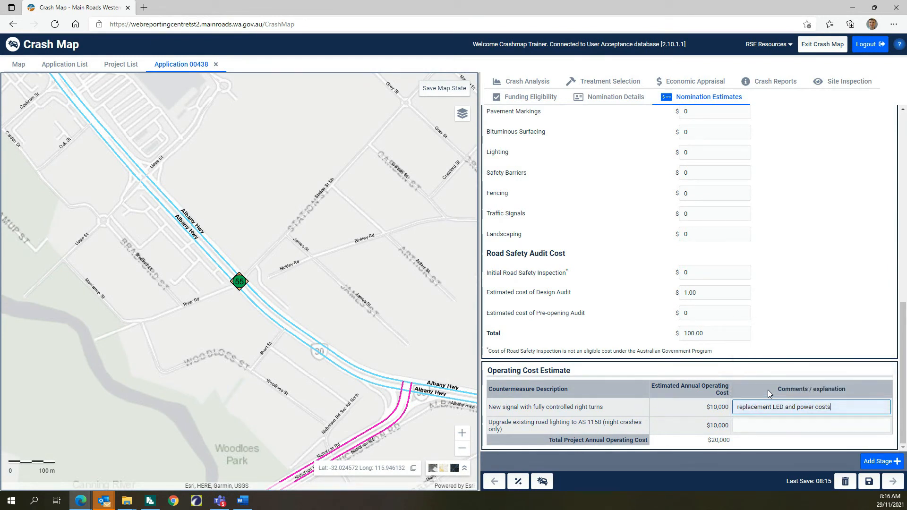
{"action": "left_click", "coordinate": [752, 425]}
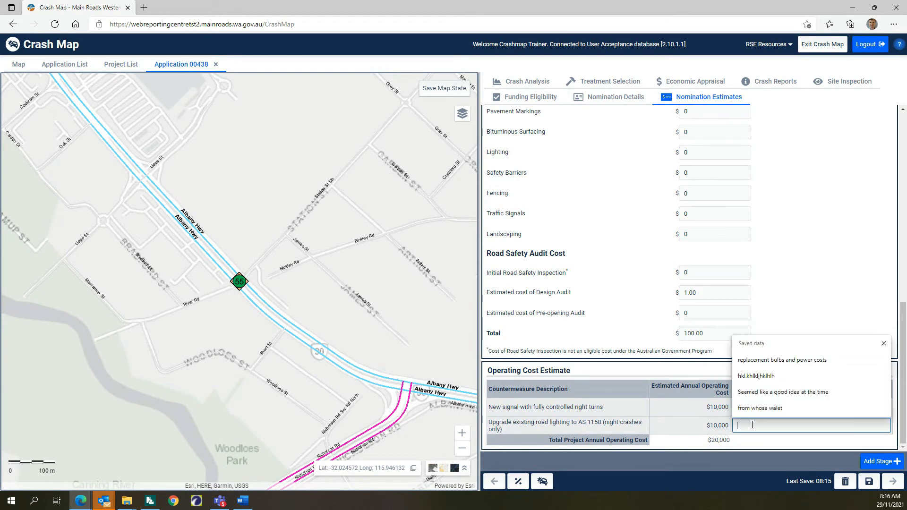
{"action": "left_click", "coordinate": [751, 361]}
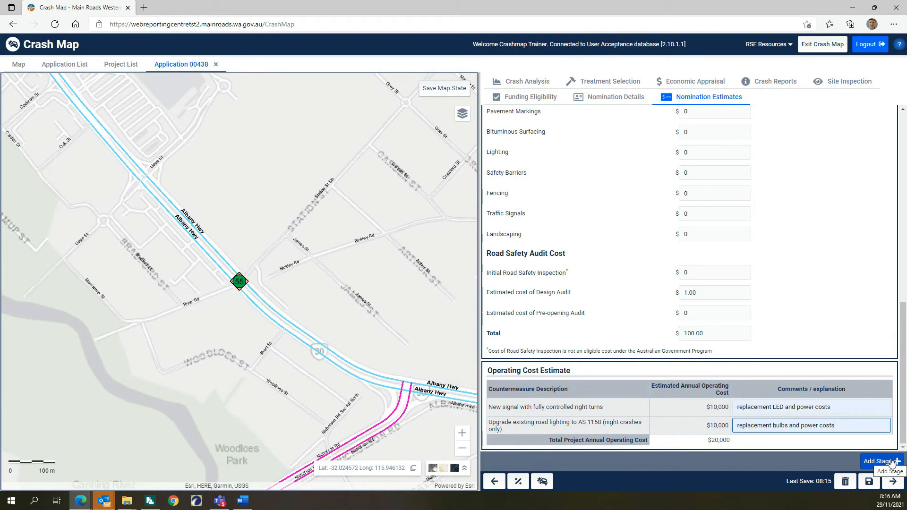
- Add a second stage to the nomination estimates and collapse its supplementary form
{"action": "left_click", "coordinate": [881, 461]}
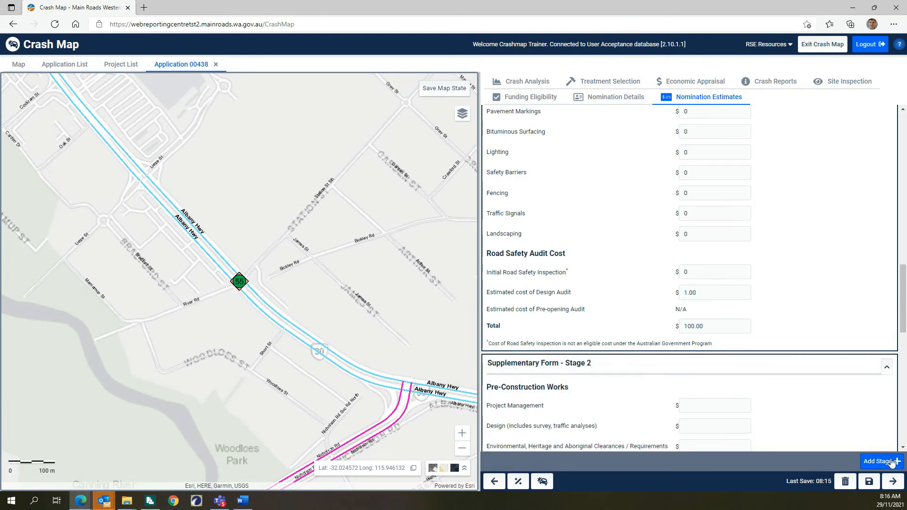
{"action": "scroll", "coordinate": [832, 406], "scroll_direction": "down", "scroll_amount": 5}
{"action": "scroll", "coordinate": [832, 407], "scroll_direction": "up", "scroll_amount": 6}
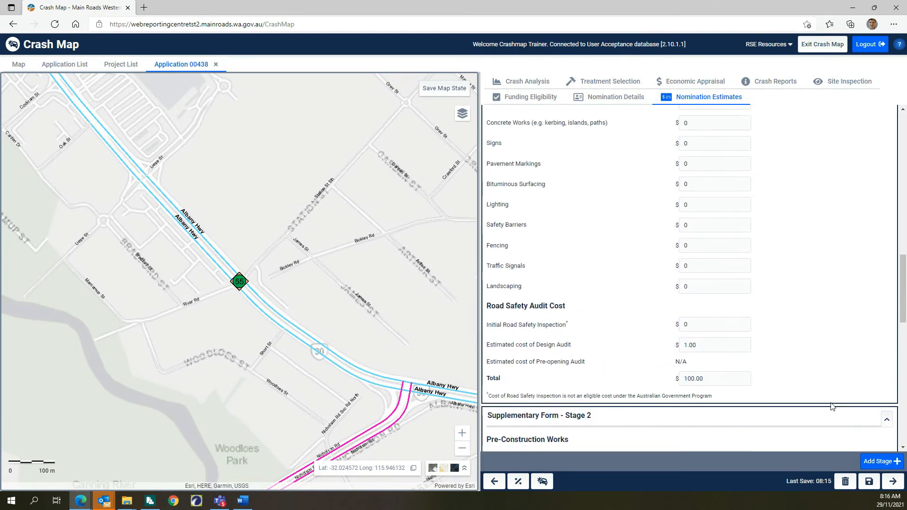
{"action": "scroll", "coordinate": [781, 385], "scroll_direction": "down", "scroll_amount": 2}
{"action": "left_click", "coordinate": [887, 316]}
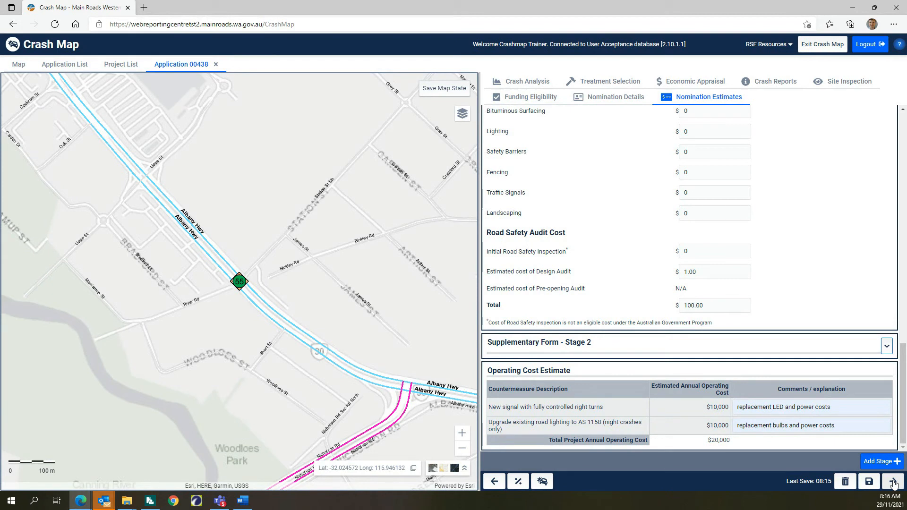
- Proceed to Other Information, set Clearances/Permits/Surveys required to Yes and fill its details with placeholder x characters
{"action": "left_click", "coordinate": [892, 481]}
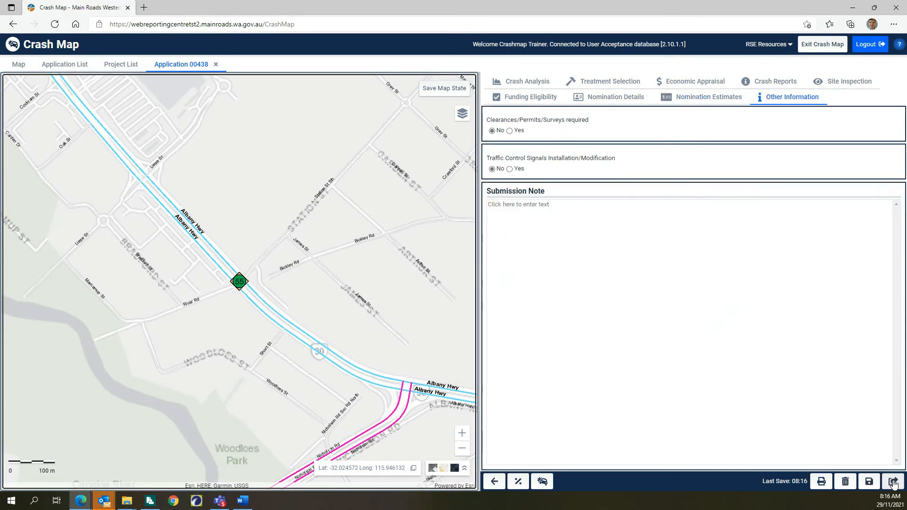
{"action": "left_click", "coordinate": [509, 131]}
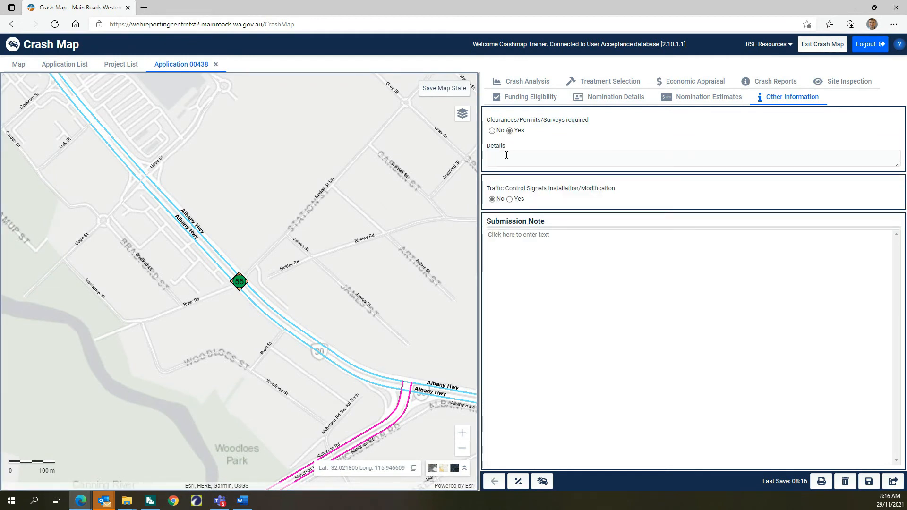
{"action": "left_click", "coordinate": [506, 155]}
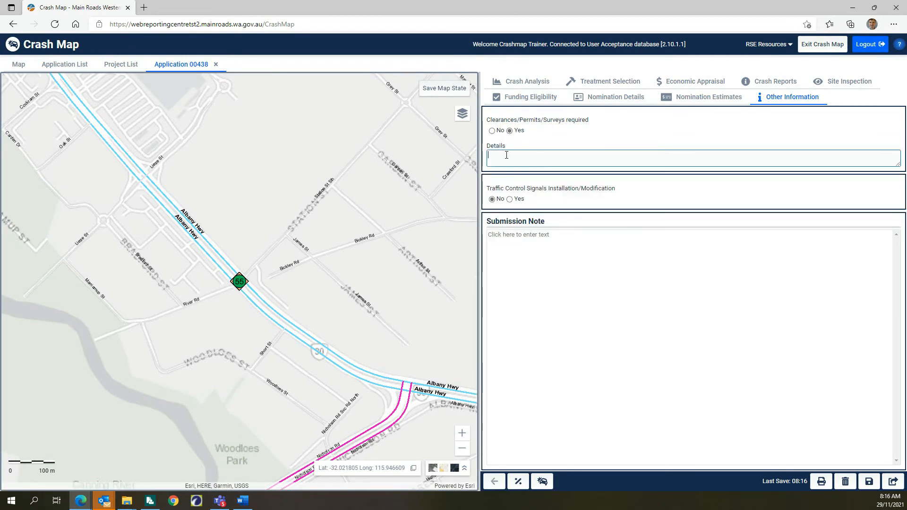
{"action": "type", "text": "xxxxxxxxxxxxxxxxxxxxxxxxxxxxxxxxxxxxxxxxxxxxxxxxxxxxxxxxxxxxxxxxxxxxxxxxxxxxxxxxxxxxxxxxxxxxxxxxxxxxxxxxxxxxxxxxxxxxxxxxx"}
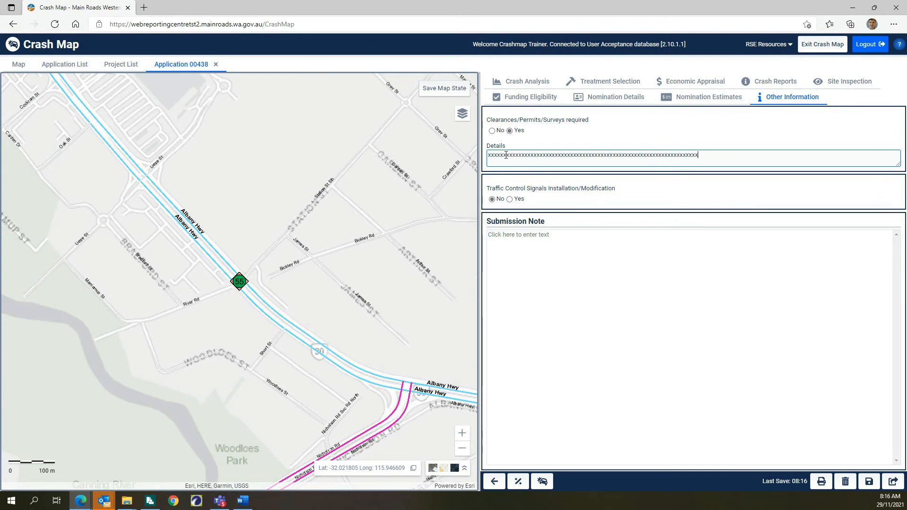
{"action": "type", "text": "xxxxxxxxxxxxxxxxxxxxxxxxxxxxxxxxxxxxxxxxxxxxxxxxxxxxxxxxxxxxxxx"}
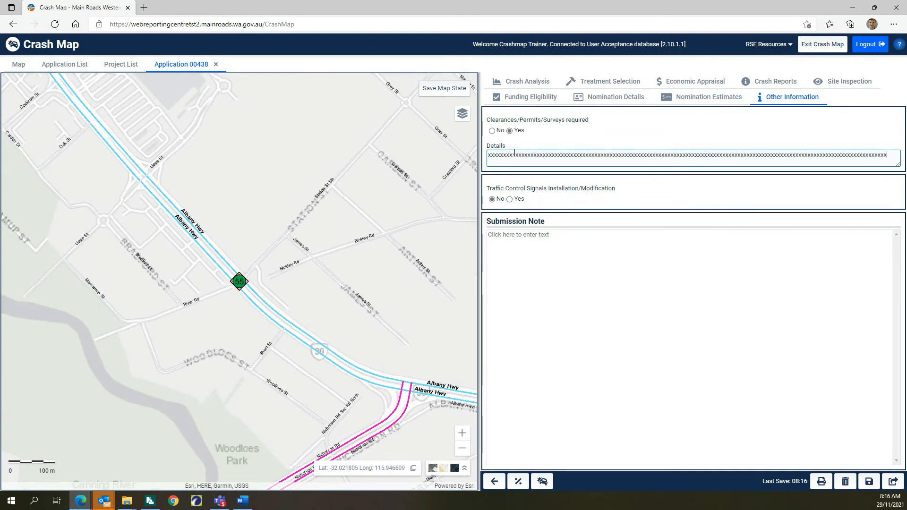
{"action": "type", "text": "xxxxxxxxxxxxxxxxxxxxxxxxxxxxxxxxxxxxxxxxxxxxxxxxxxxxxxxxxxxxxxxxxxxxxxxxxxxx"}
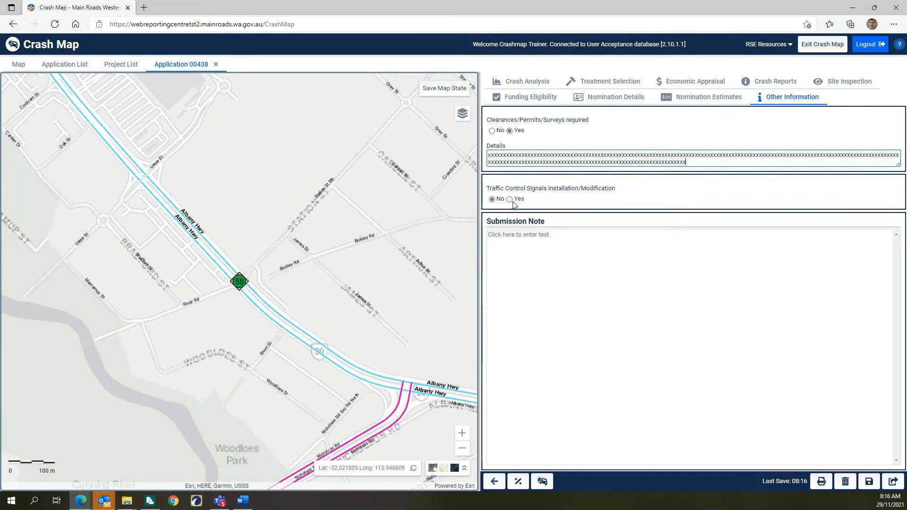
- Try Yes for Traffic Control Signals Installation/Modification, set it back to No, and fill the Submission Note with placeholder x characters
{"action": "left_click", "coordinate": [510, 200]}
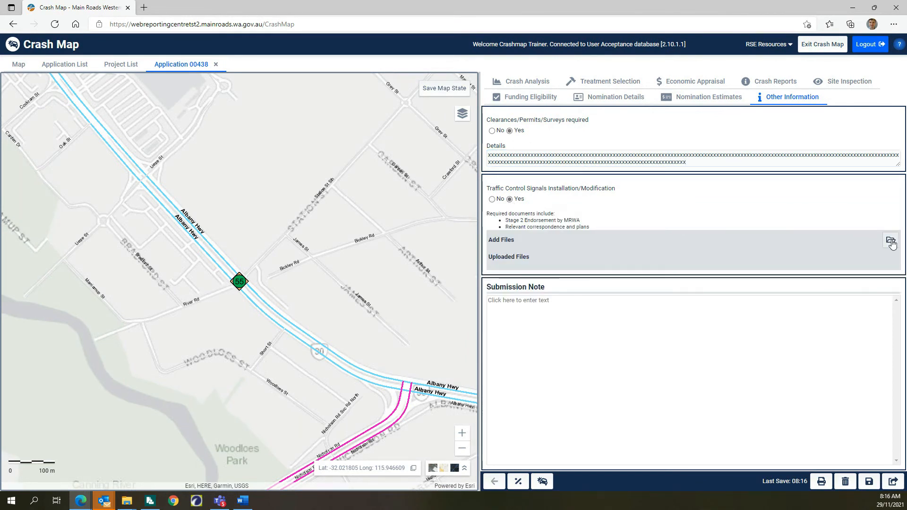
{"action": "left_click", "coordinate": [493, 200]}
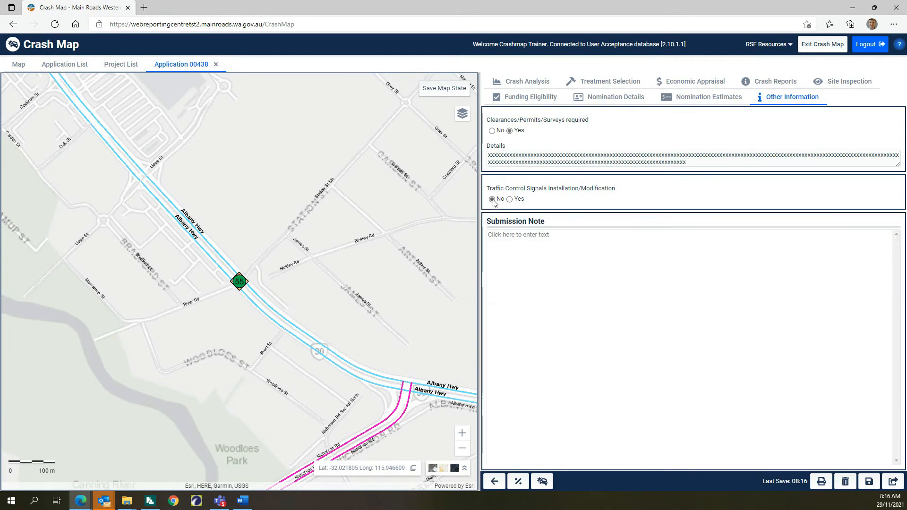
{"action": "left_click", "coordinate": [517, 235]}
{"action": "type", "text": "xxxxxxxxxxxx"}
{"action": "type", "text": "xxxxxxxxxxxxxxxxxxxxxxxxxxxxxxxxxxxxxxxxxxxx"}
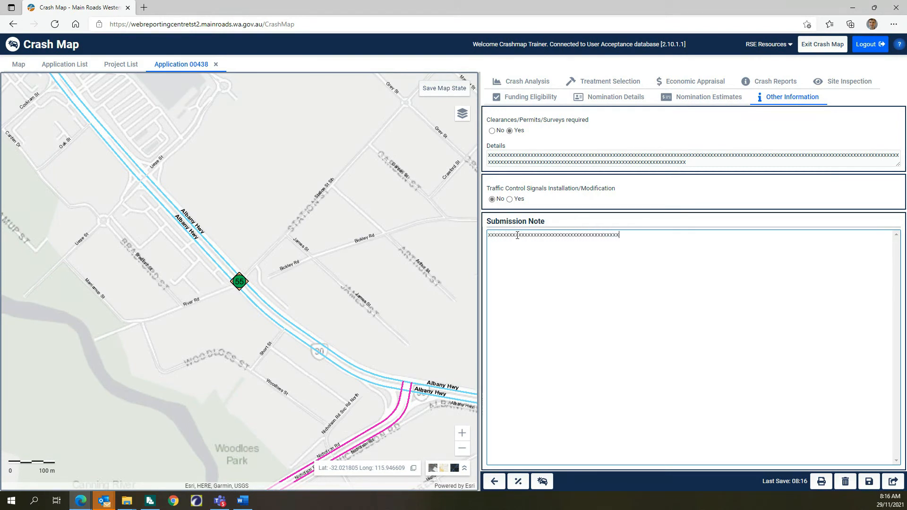
- Extend the Submission Note with more placeholder x characters until it runs onto a second line
{"action": "type", "text": "xxxxxxxxxxxxxxxxxxxxxxxxxxxxxxxxxxxxxxxxxxxxxxxxxxxxxxxxxxxxxxxxxxxxxxxxxxxxxxxxxxxxxxxxxxxxxxxxxxxxxxxxxxxxxxxxxxxxxxx"}
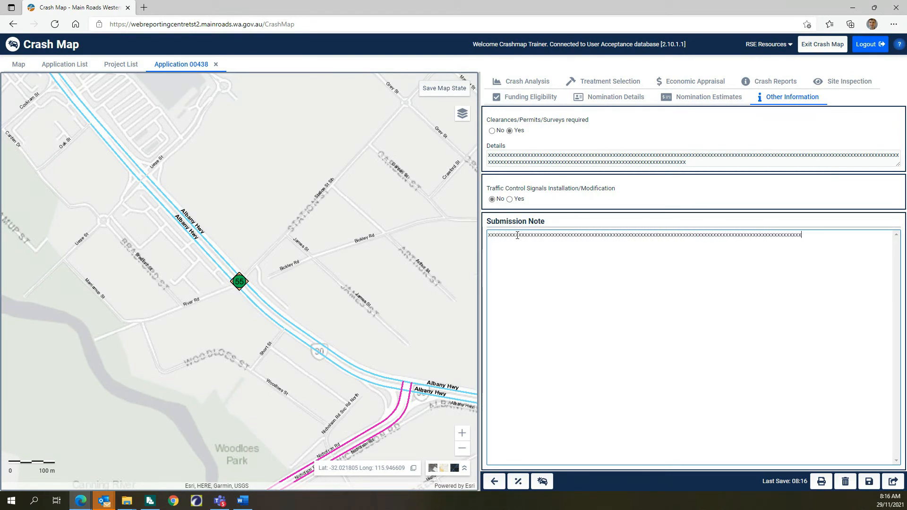
{"action": "type", "text": "xxxxxxxxxxxxxxxxxxxxxxxxx"}
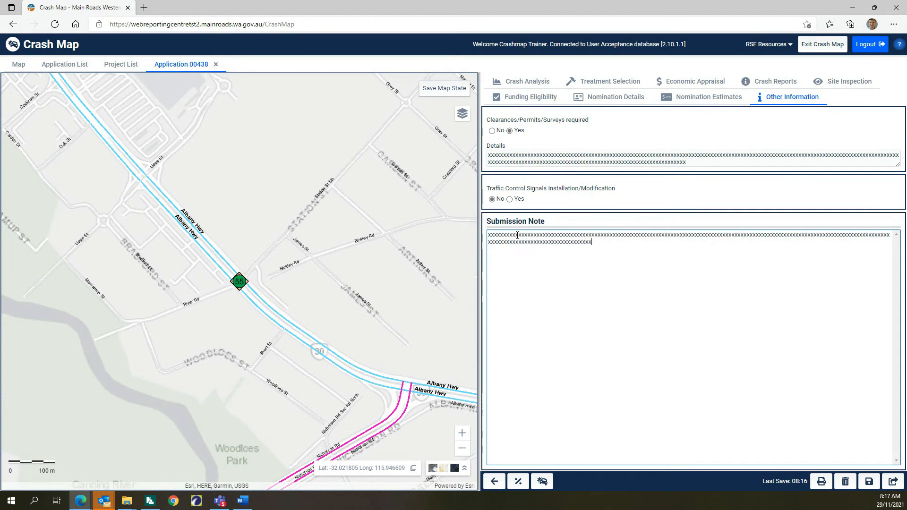
{"action": "type", "text": "xxxxxxxxxxxxxxxxxxxxxxxxxx"}
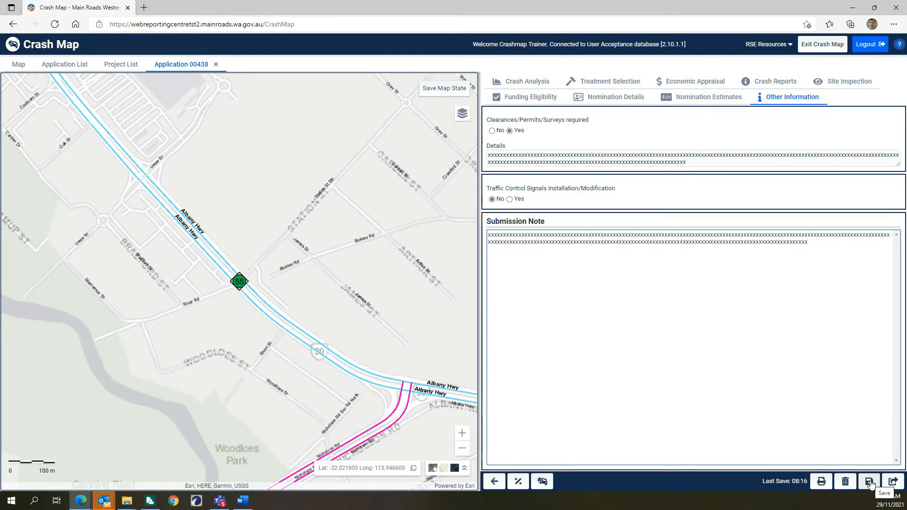
- Save the application and submit it, accepting that it turns read-only after submission
{"action": "left_click", "coordinate": [869, 481]}
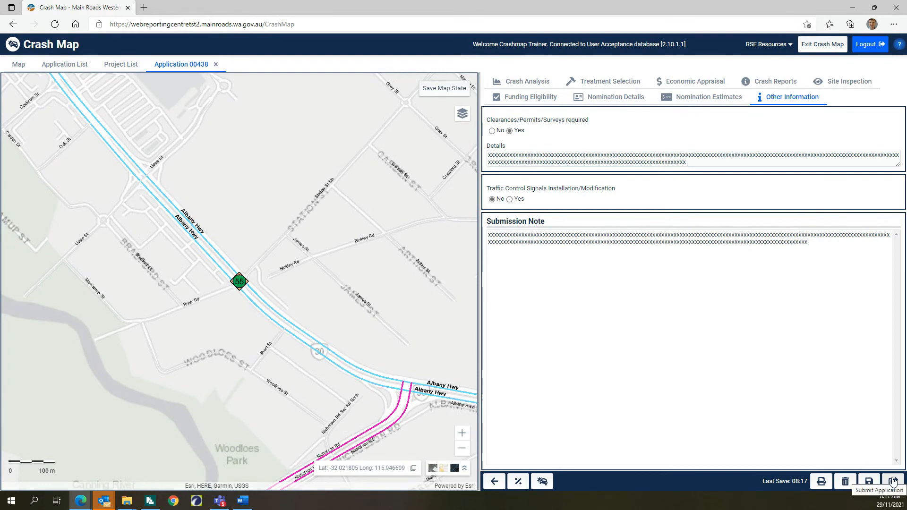
{"action": "left_click", "coordinate": [893, 482]}
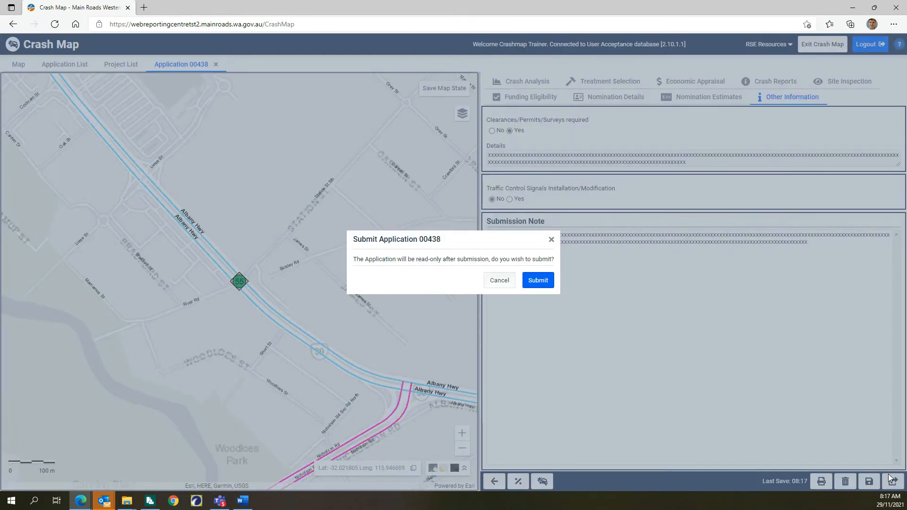
{"action": "left_click", "coordinate": [542, 280]}
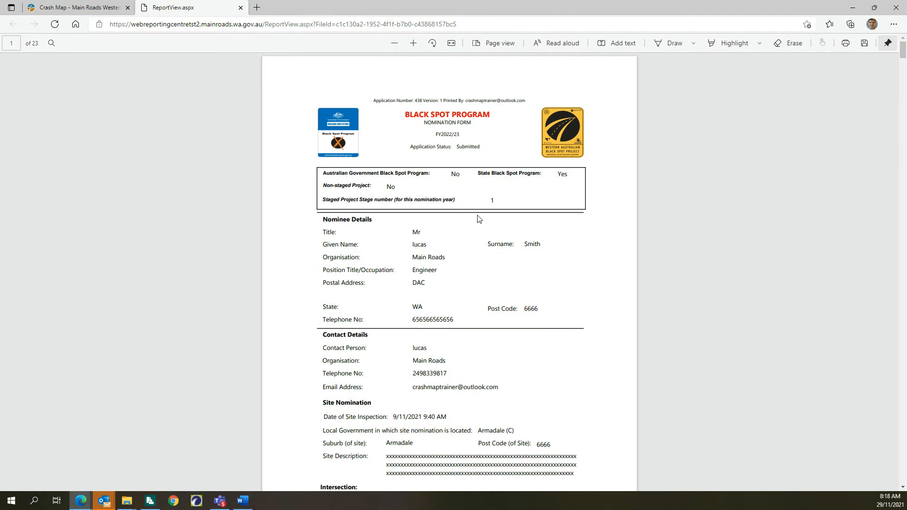
- Review the first half of the generated nomination form, covering nominee details, inspection photos, crash analysis and the attached crash reports
{"action": "scroll", "coordinate": [466, 239], "scroll_direction": "down", "scroll_amount": 15}
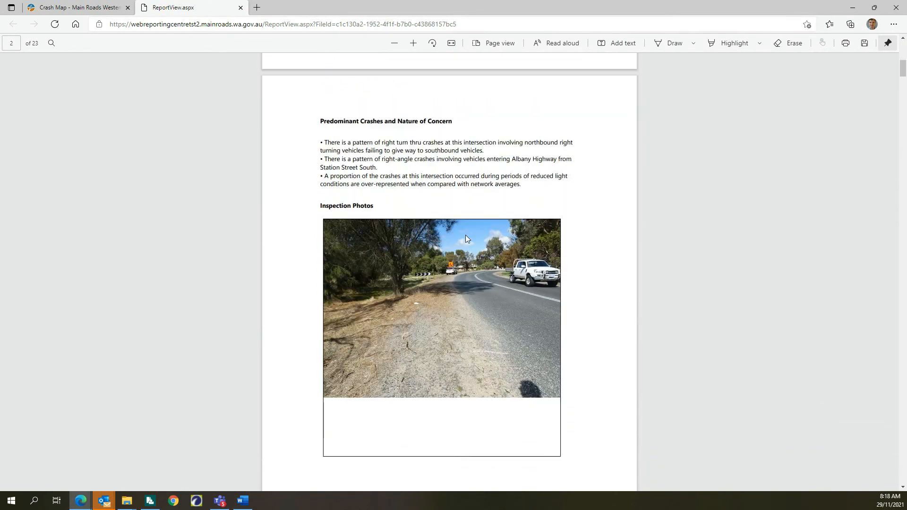
{"action": "scroll", "coordinate": [466, 239], "scroll_direction": "down", "scroll_amount": 20}
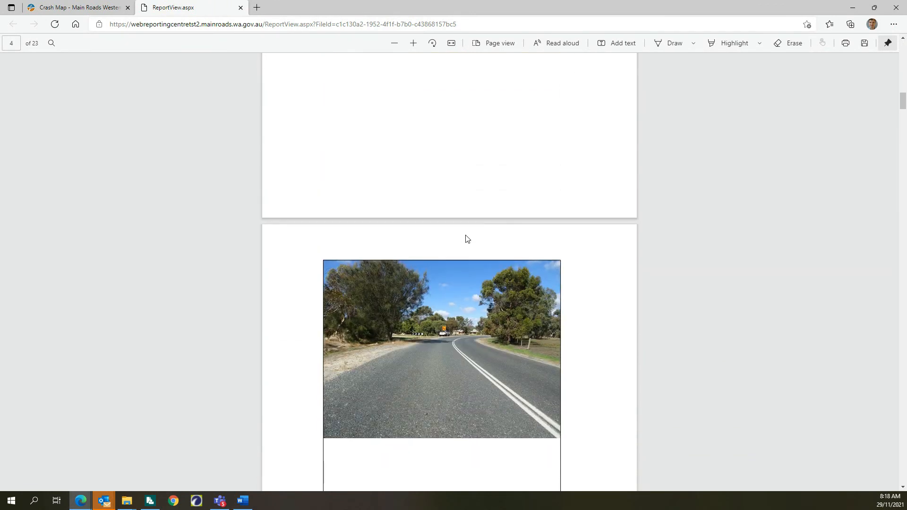
{"action": "scroll", "coordinate": [466, 238], "scroll_direction": "down", "scroll_amount": 20}
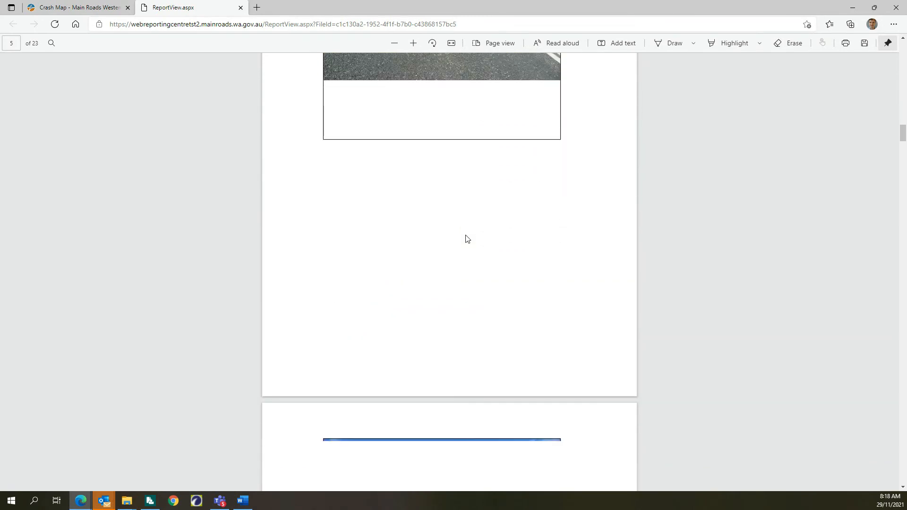
{"action": "scroll", "coordinate": [466, 239], "scroll_direction": "down", "scroll_amount": 20}
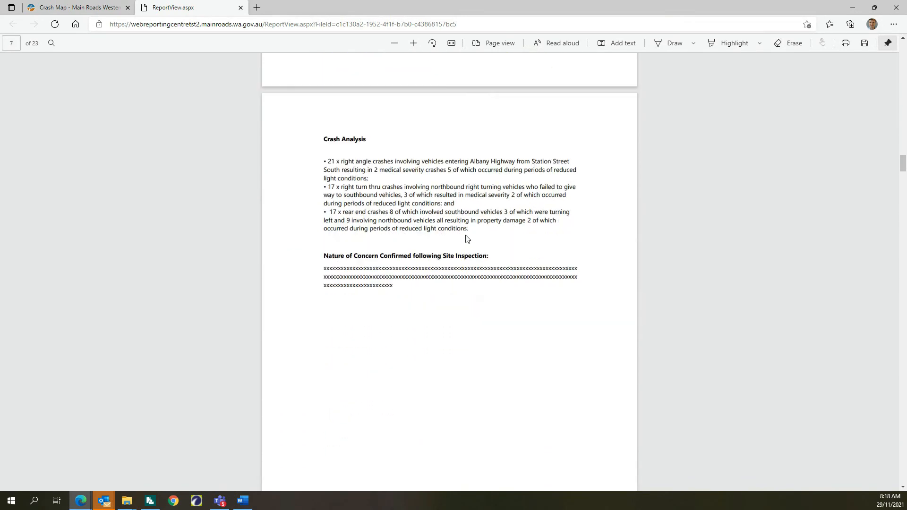
{"action": "scroll", "coordinate": [466, 238], "scroll_direction": "down", "scroll_amount": 15}
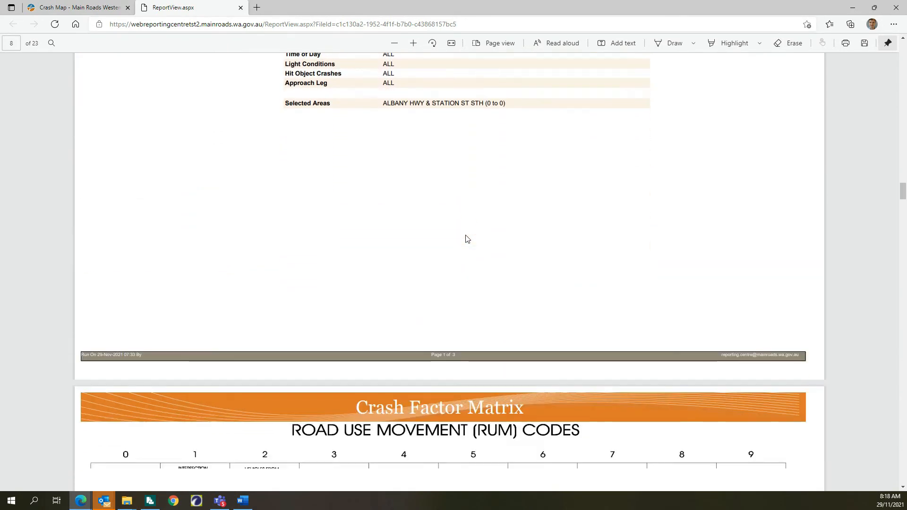
{"action": "scroll", "coordinate": [466, 239], "scroll_direction": "down", "scroll_amount": 20}
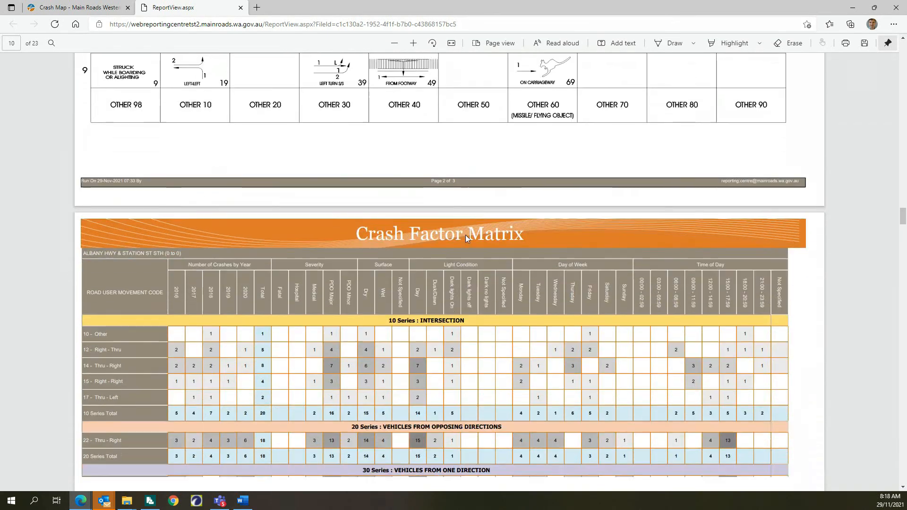
{"action": "scroll", "coordinate": [466, 238], "scroll_direction": "down", "scroll_amount": 20}
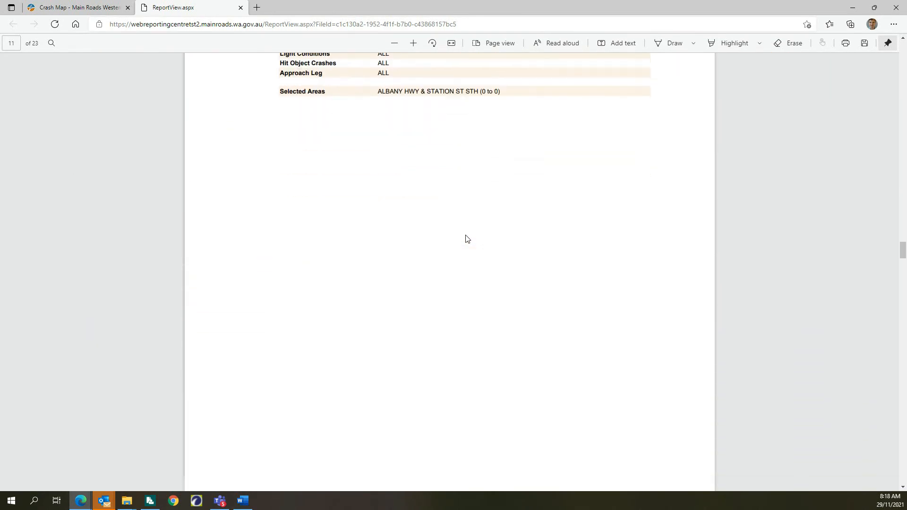
{"action": "scroll", "coordinate": [465, 239], "scroll_direction": "down", "scroll_amount": 20}
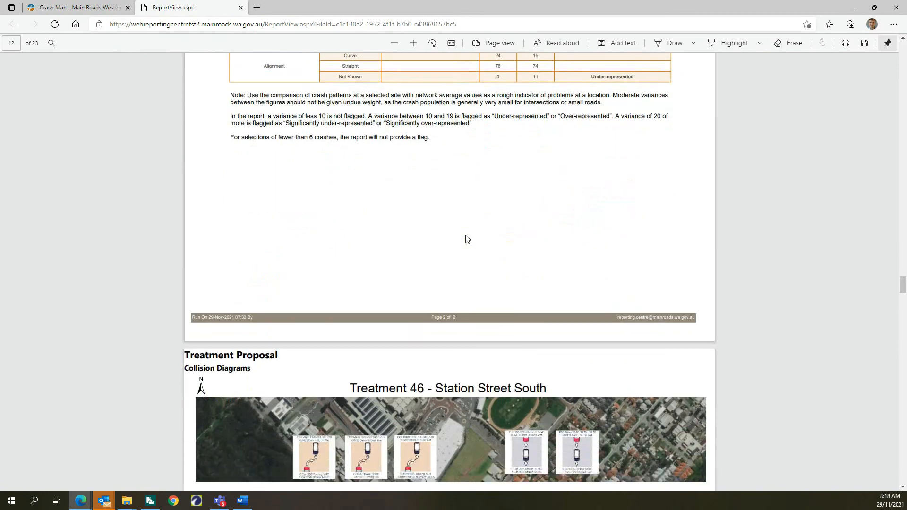
- Review the form's collision diagrams, treatment summary, economic appraisal, concept design and staged cost estimates, then close the report
{"action": "scroll", "coordinate": [465, 239], "scroll_direction": "down", "scroll_amount": 8}
{"action": "scroll", "coordinate": [465, 239], "scroll_direction": "up", "scroll_amount": 5}
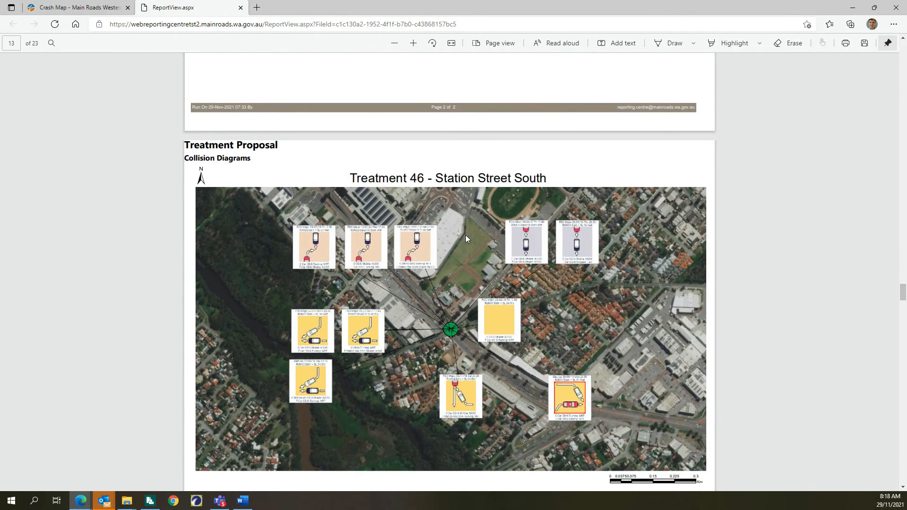
{"action": "scroll", "coordinate": [466, 238], "scroll_direction": "down", "scroll_amount": 2}
{"action": "scroll", "coordinate": [466, 235], "scroll_direction": "down", "scroll_amount": 7}
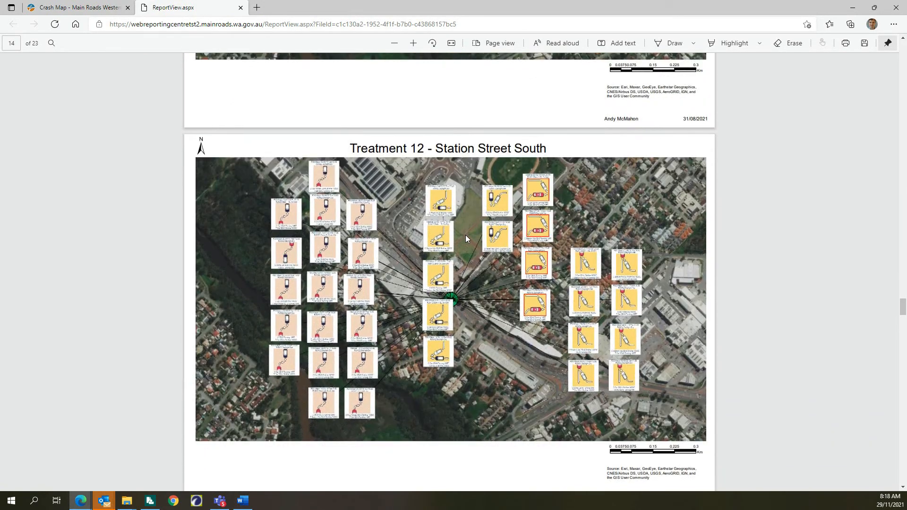
{"action": "scroll", "coordinate": [466, 236], "scroll_direction": "down", "scroll_amount": 12}
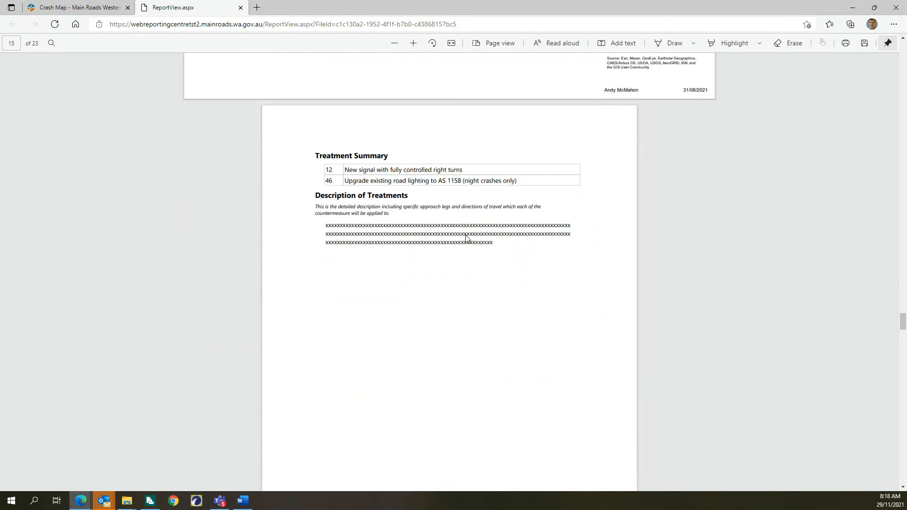
{"action": "scroll", "coordinate": [466, 238], "scroll_direction": "down", "scroll_amount": 15}
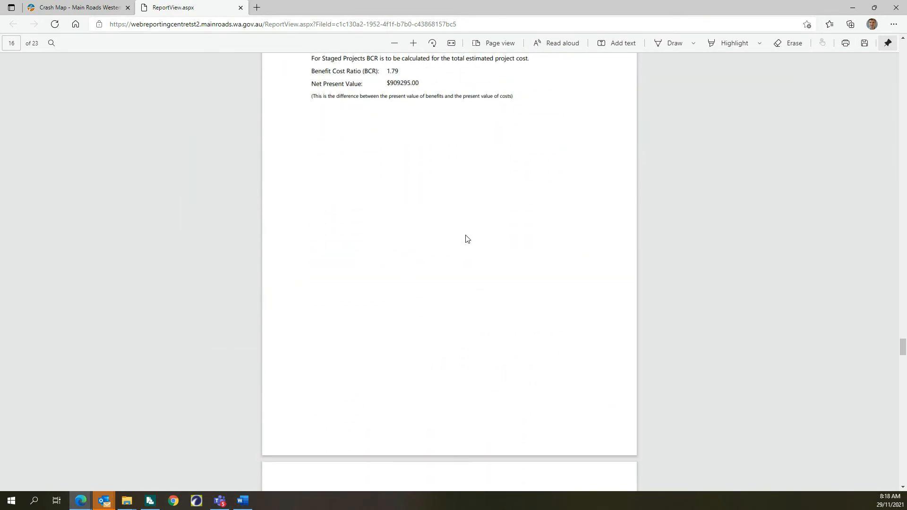
{"action": "scroll", "coordinate": [466, 238], "scroll_direction": "down", "scroll_amount": 13}
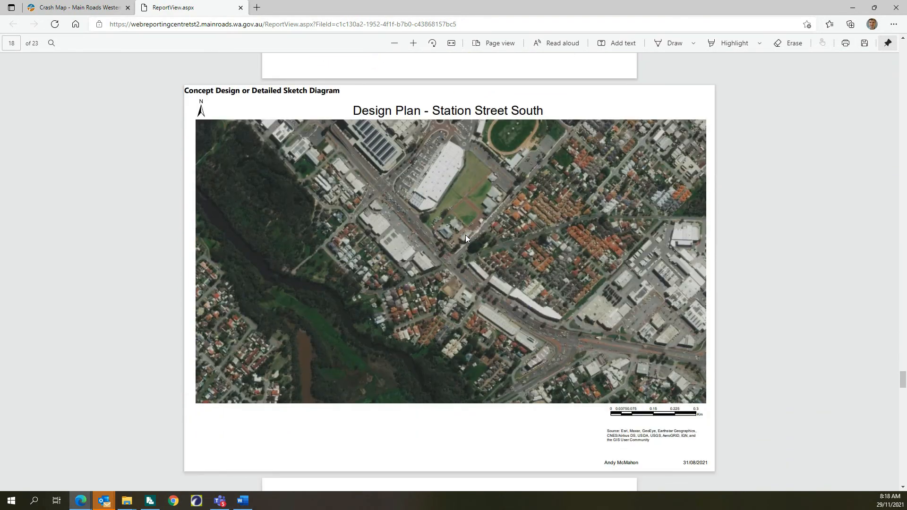
{"action": "scroll", "coordinate": [466, 238], "scroll_direction": "down", "scroll_amount": 12}
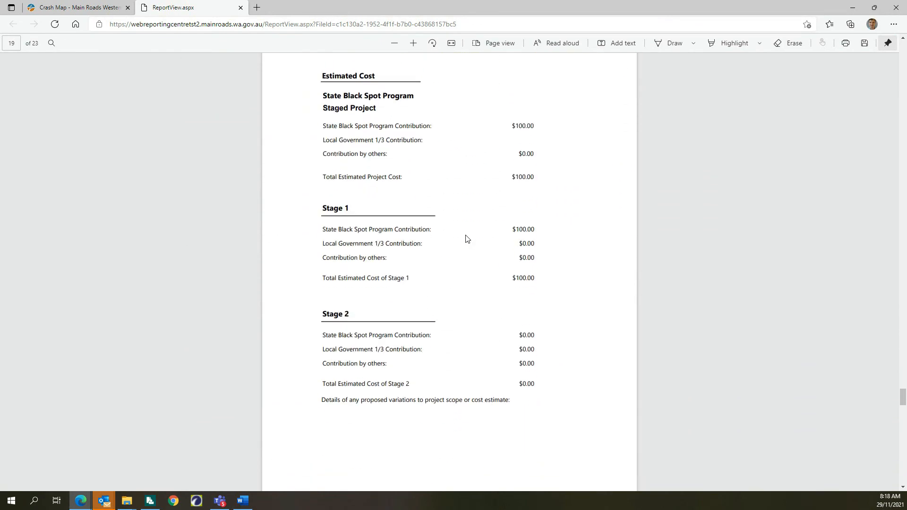
{"action": "scroll", "coordinate": [465, 238], "scroll_direction": "down", "scroll_amount": 15}
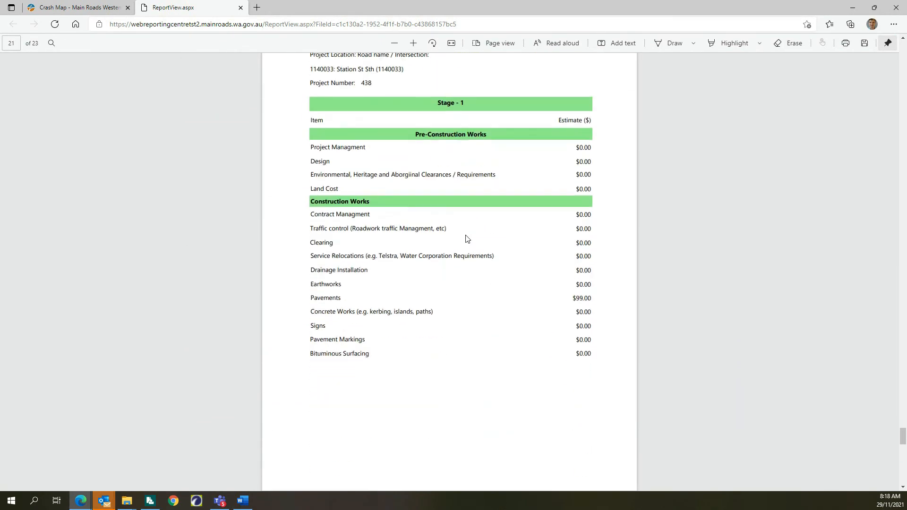
{"action": "scroll", "coordinate": [466, 238], "scroll_direction": "down", "scroll_amount": 15}
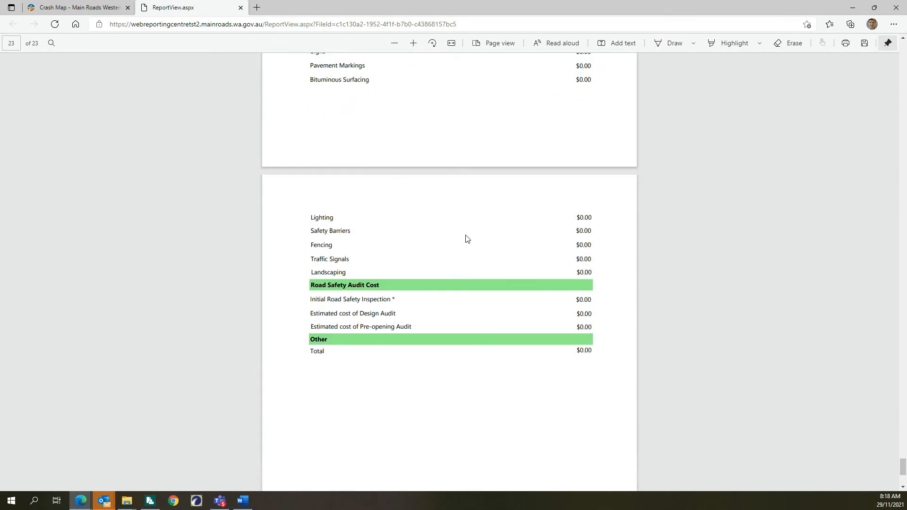
{"action": "scroll", "coordinate": [465, 239], "scroll_direction": "down", "scroll_amount": 1}
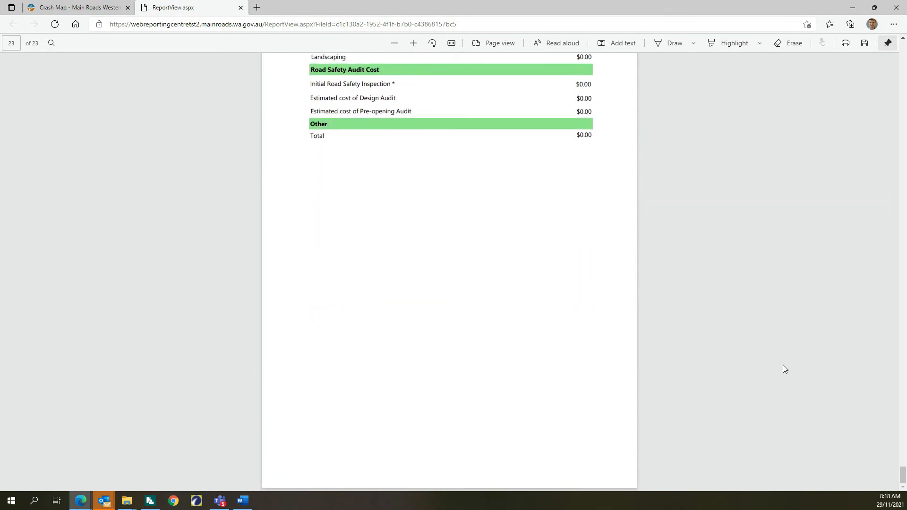
{"action": "left_click_drag", "start_coordinate": [902, 475], "coordinate": [903, 49]}
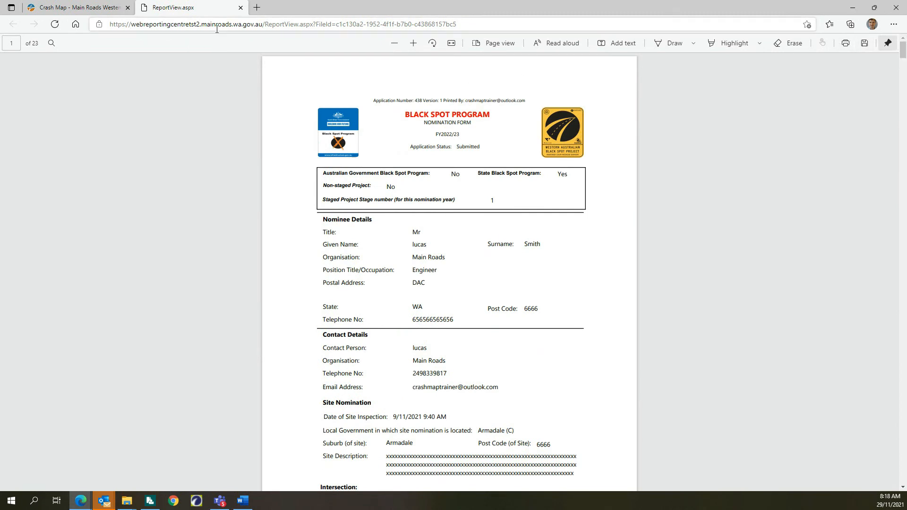
{"action": "left_click", "coordinate": [240, 9]}
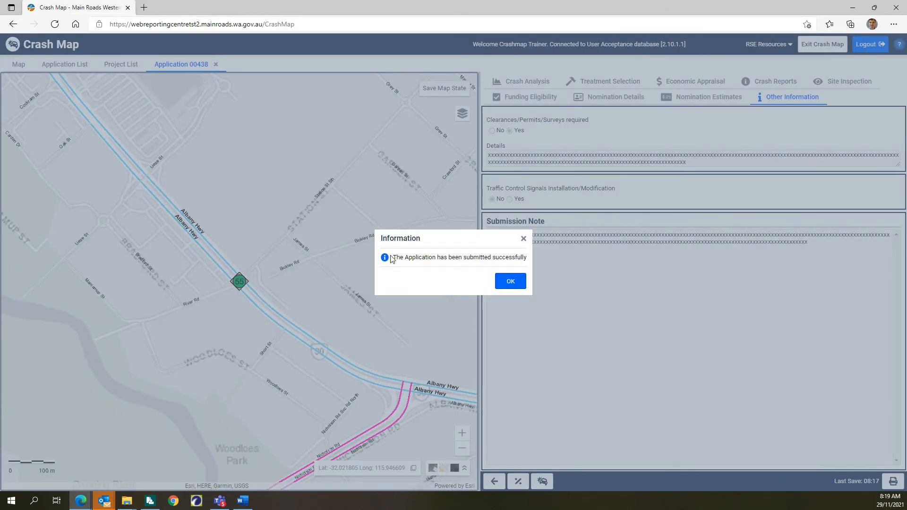
- Dismiss the submission message and look over the Application List, Project List and Map before returning to the submitted application
{"action": "left_click", "coordinate": [515, 285]}
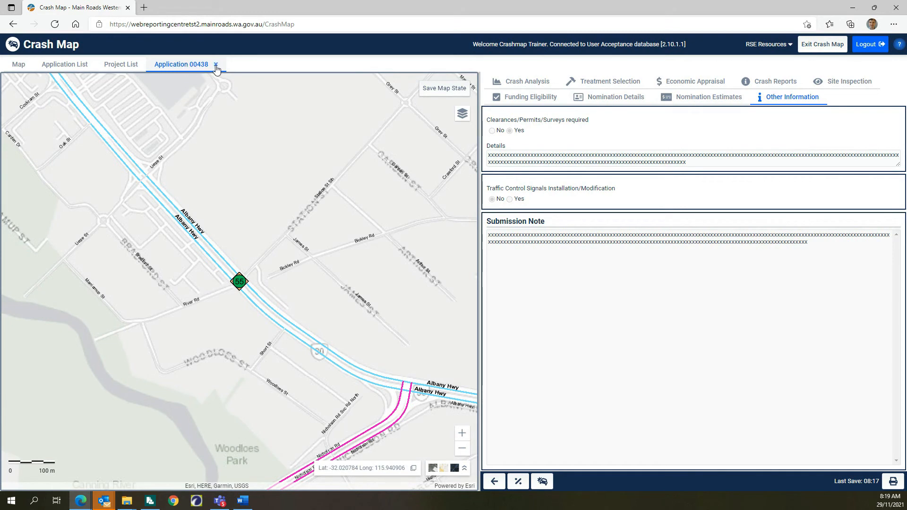
{"action": "left_click", "coordinate": [65, 69]}
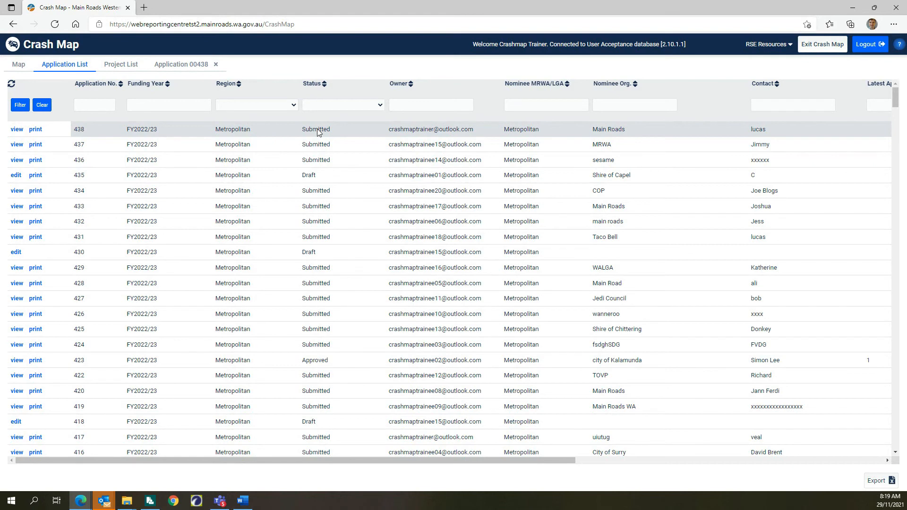
{"action": "left_click", "coordinate": [116, 68]}
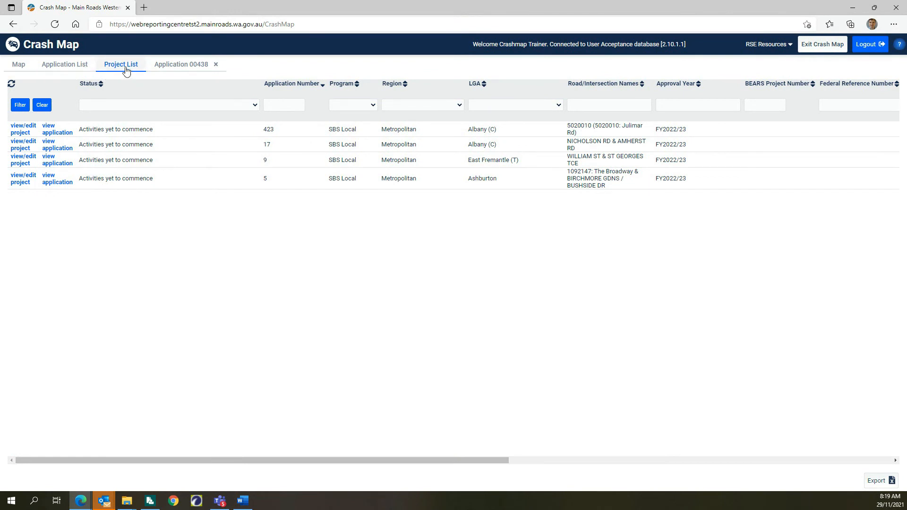
{"action": "left_click", "coordinate": [18, 67]}
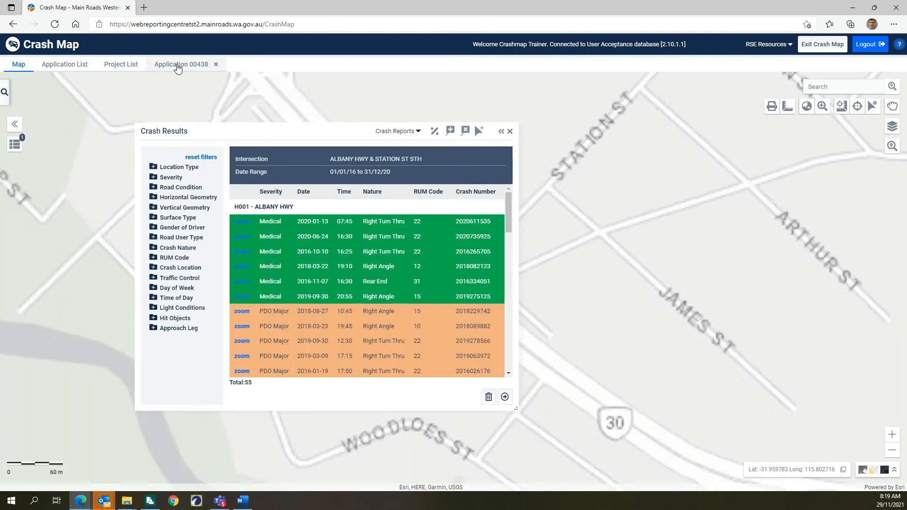
{"action": "left_click", "coordinate": [179, 66]}
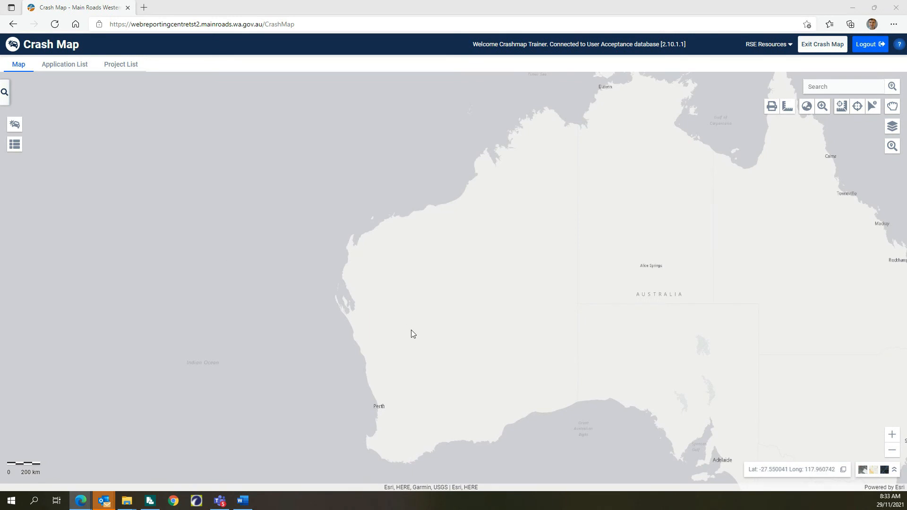
- Add road 1311900 (Hepburn Av) to the crash-based Black Spot query, from 1.37 - Moolanda Bvd to 3.17 - Kingsley Dr on all carriageways
{"action": "left_click", "coordinate": [6, 95]}
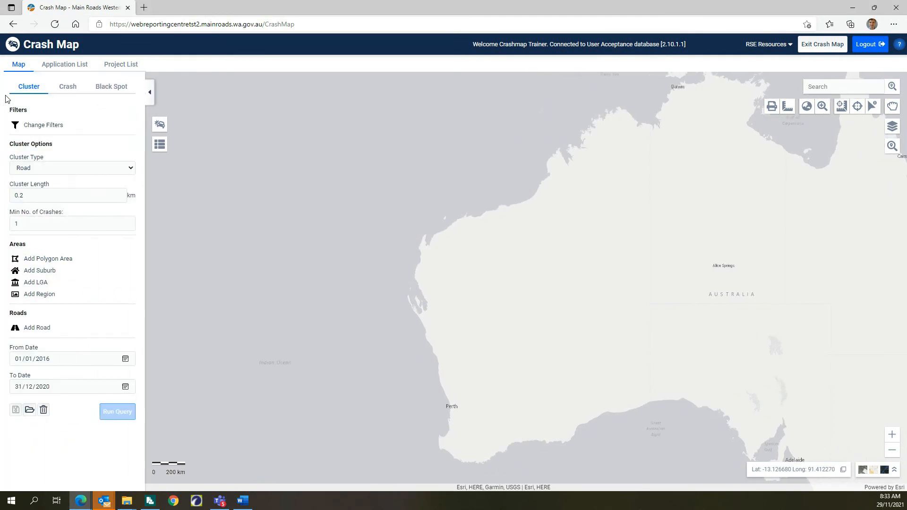
{"action": "left_click", "coordinate": [112, 87]}
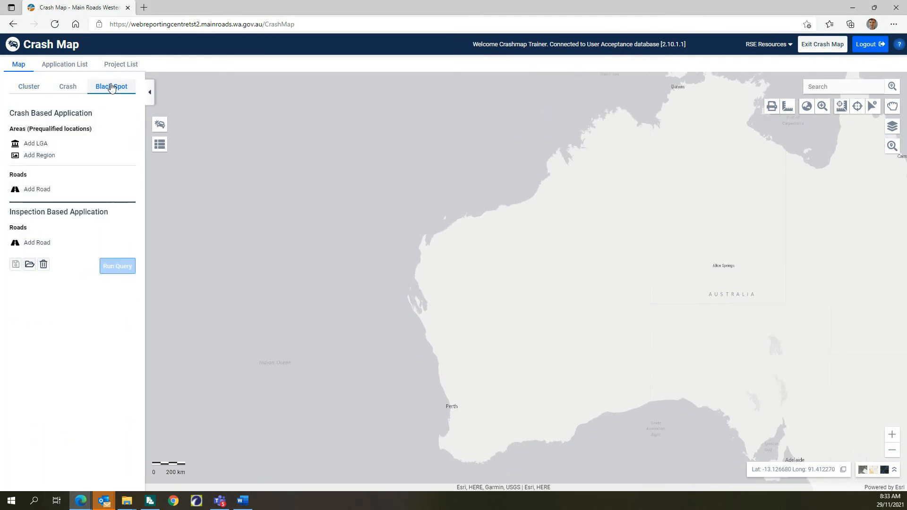
{"action": "left_click", "coordinate": [44, 191]}
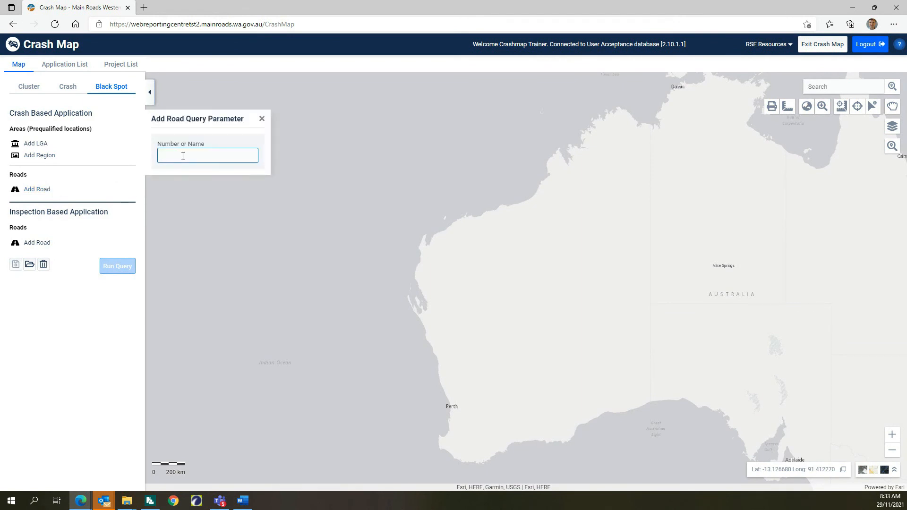
{"action": "type", "text": "hepburn av"}
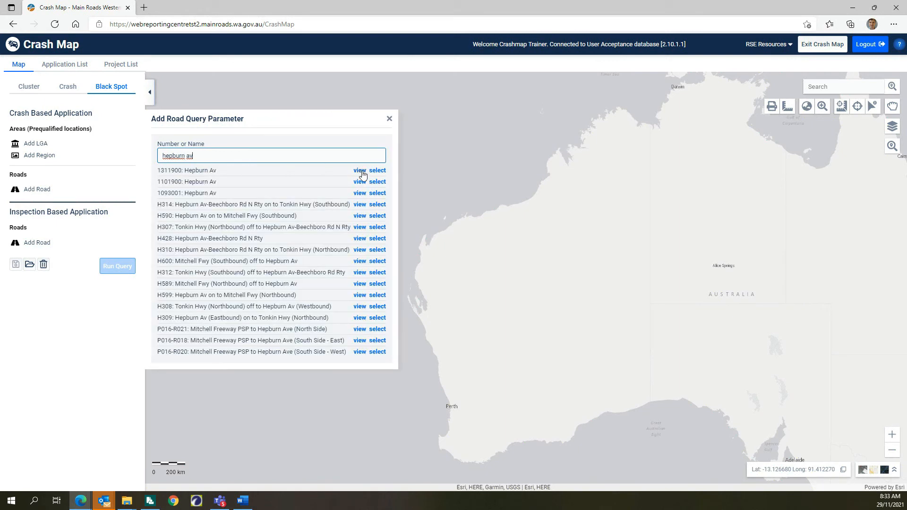
{"action": "left_click", "coordinate": [377, 170]}
{"action": "left_click", "coordinate": [219, 197]}
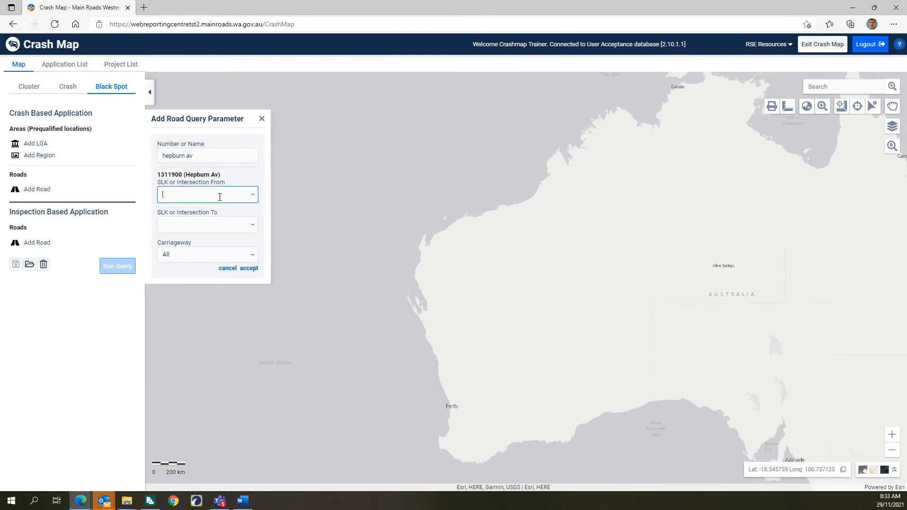
{"action": "left_click", "coordinate": [250, 197]}
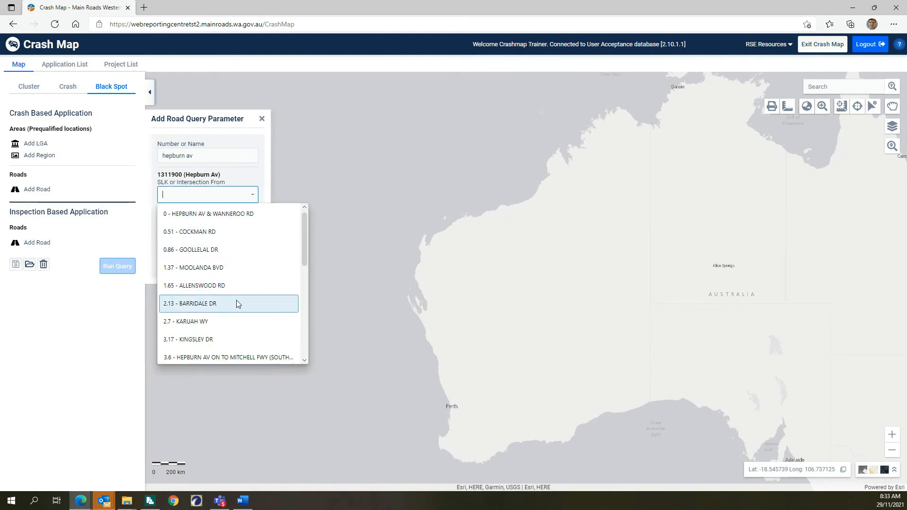
{"action": "left_click", "coordinate": [233, 268]}
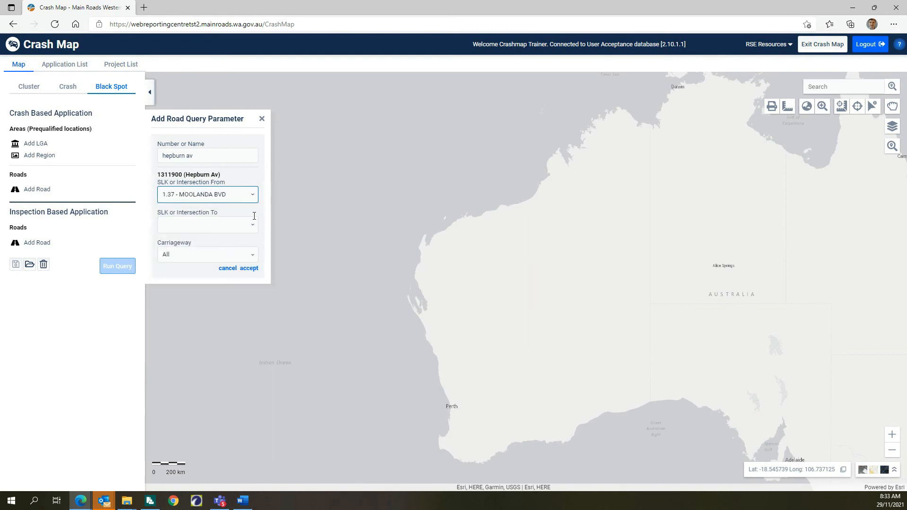
{"action": "left_click", "coordinate": [249, 230]}
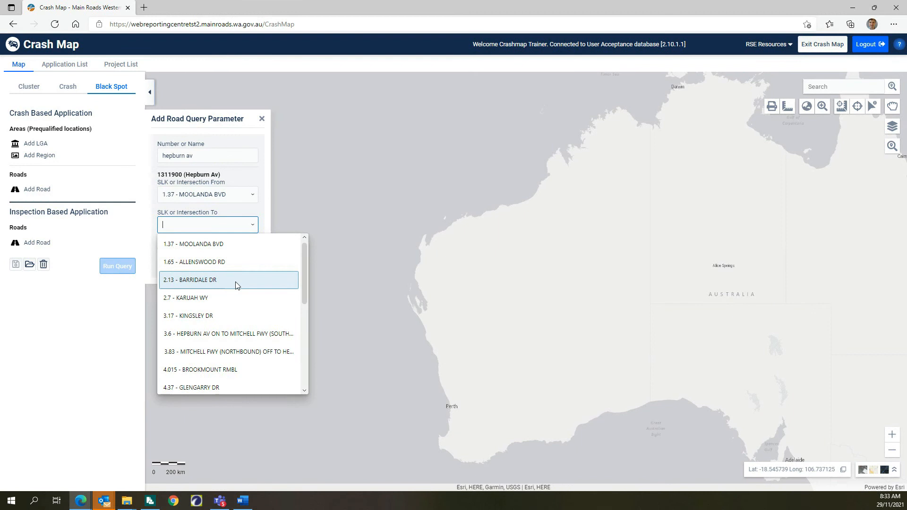
{"action": "left_click", "coordinate": [228, 315]}
{"action": "left_click", "coordinate": [249, 268]}
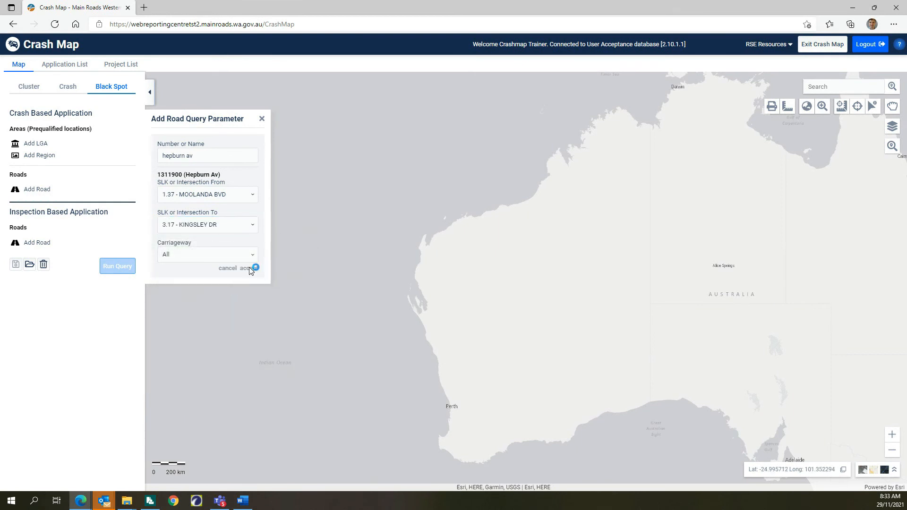
- Add the Moolanda Bvd intersection on road 1311900 (Hepburn Av) to the crash-based query, from SLK 1.37 to 1.37
{"action": "left_click", "coordinate": [35, 184]}
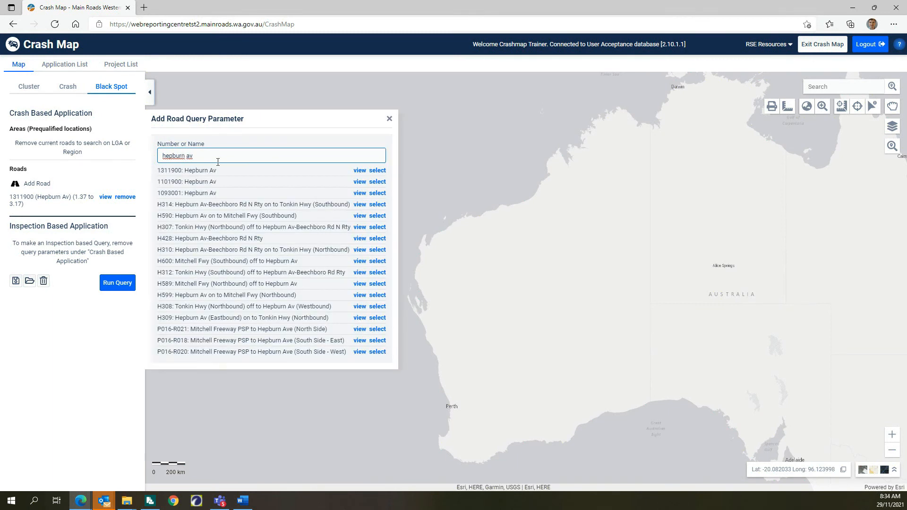
{"action": "left_click", "coordinate": [378, 170]}
{"action": "left_click", "coordinate": [241, 194]}
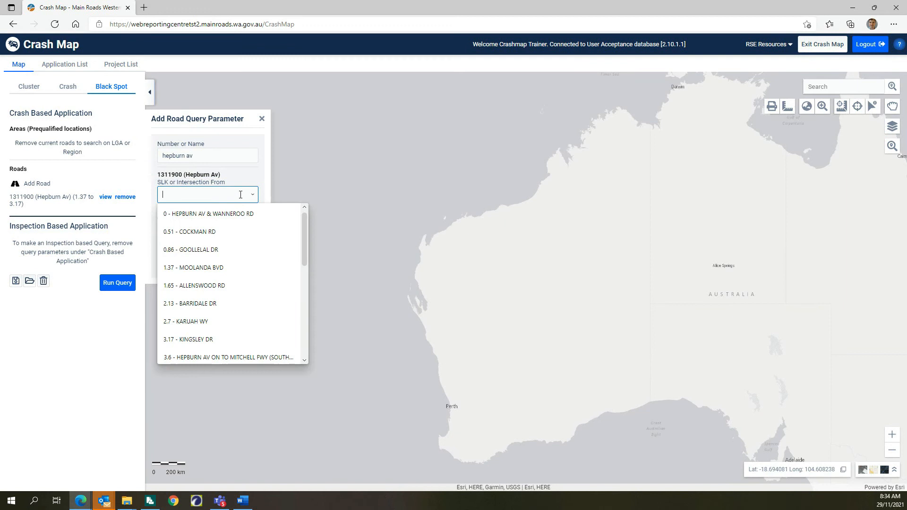
{"action": "left_click", "coordinate": [223, 267]}
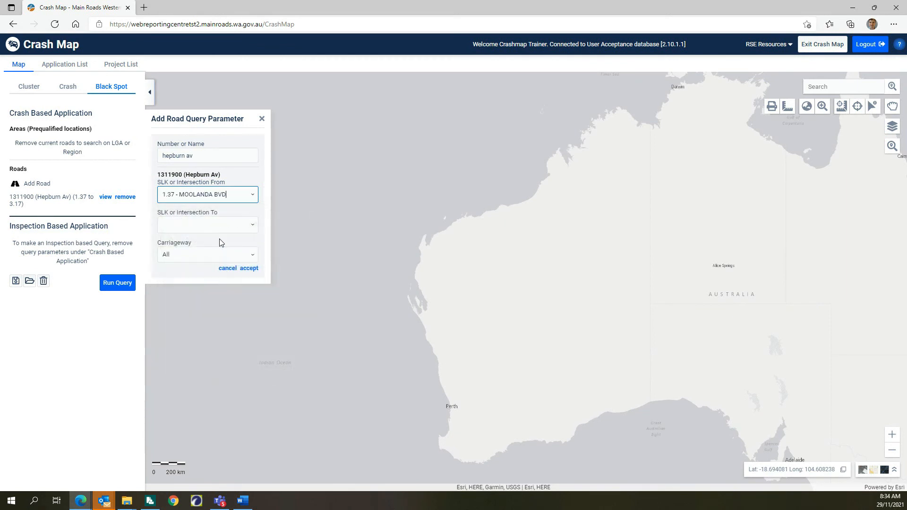
{"action": "left_click", "coordinate": [223, 226]}
{"action": "left_click", "coordinate": [222, 250]}
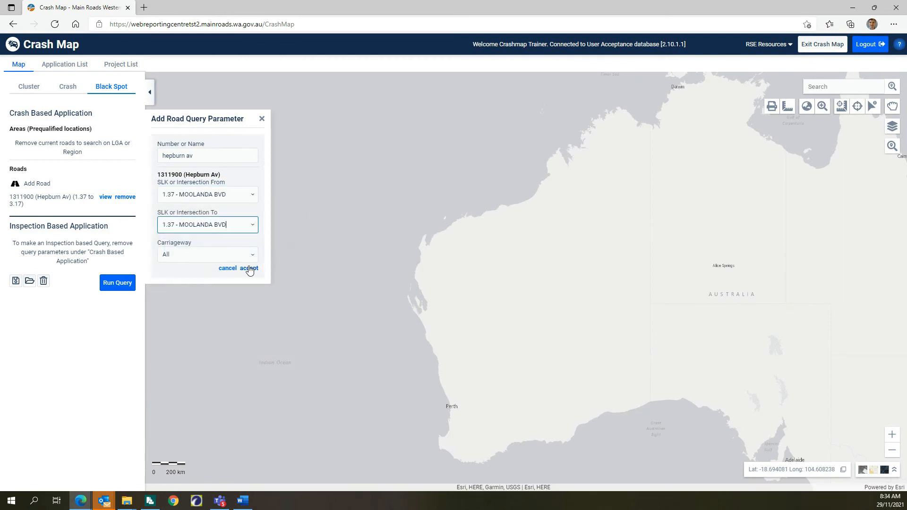
{"action": "left_click", "coordinate": [253, 268]}
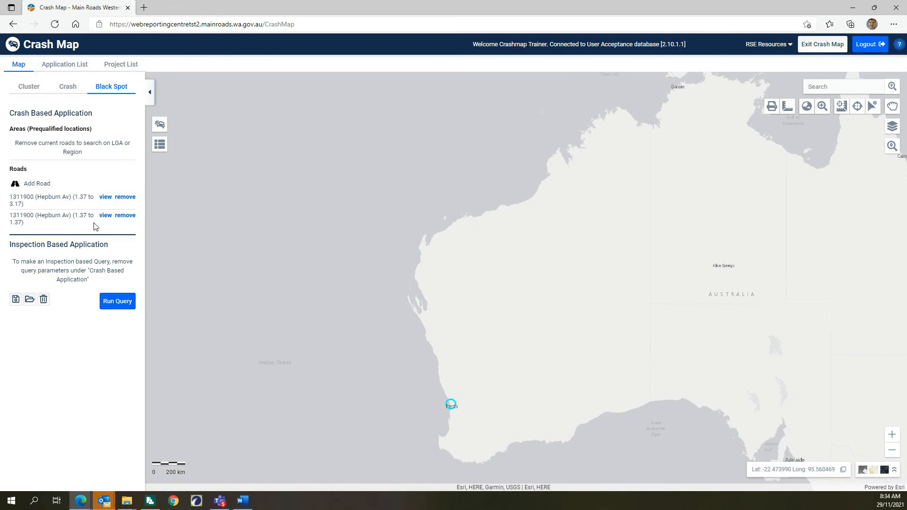
- Add the Allenswood Rd intersection on road 1311900 (Hepburn Av) to the crash-based query, from SLK 1.65 to 1.65
{"action": "left_click", "coordinate": [40, 184]}
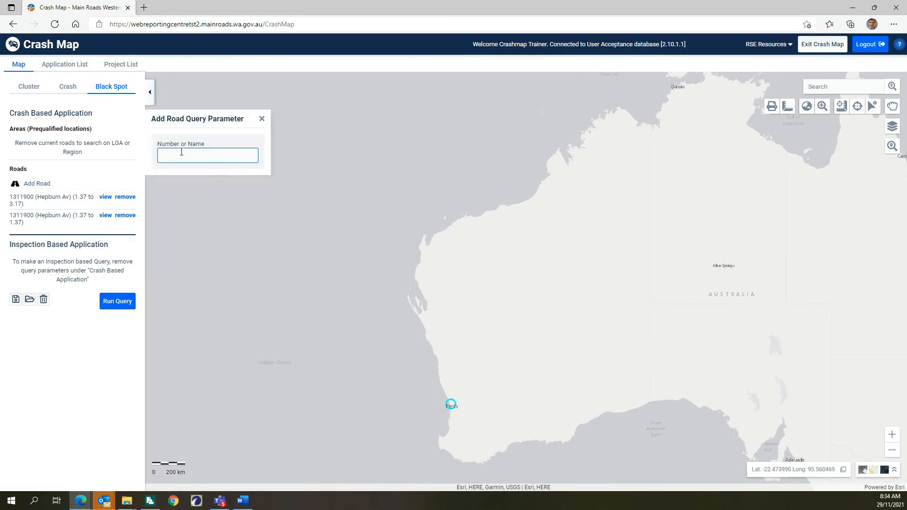
{"action": "type", "text": "hepburn av"}
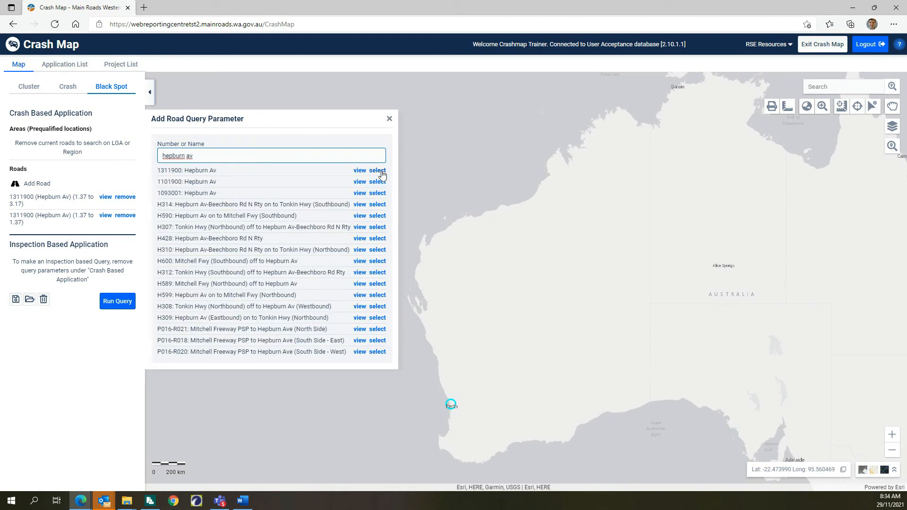
{"action": "left_click", "coordinate": [380, 170]}
{"action": "left_click", "coordinate": [243, 195]}
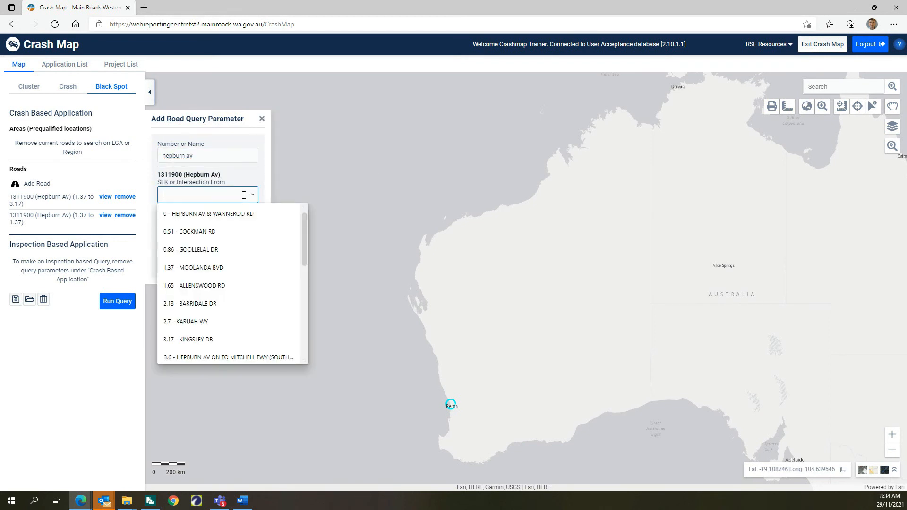
{"action": "left_click", "coordinate": [226, 286]}
{"action": "left_click", "coordinate": [212, 228]}
{"action": "left_click", "coordinate": [210, 245]}
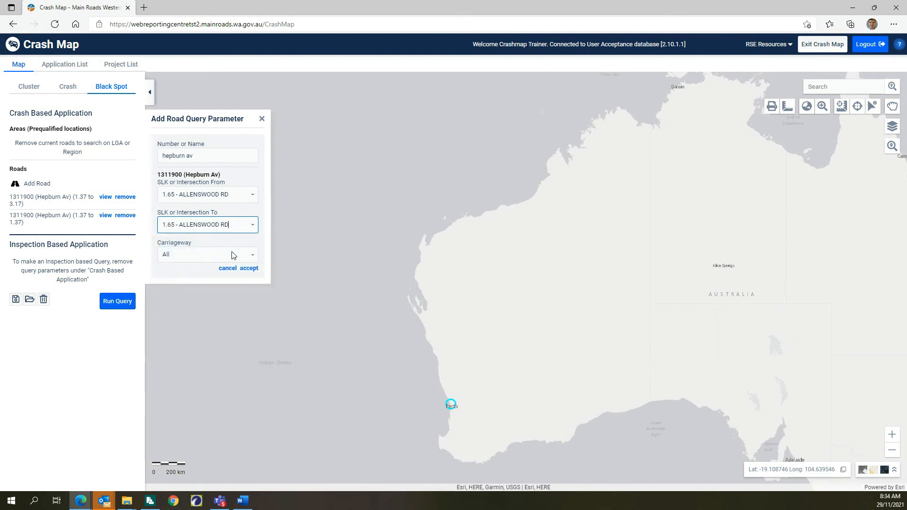
{"action": "left_click", "coordinate": [249, 270]}
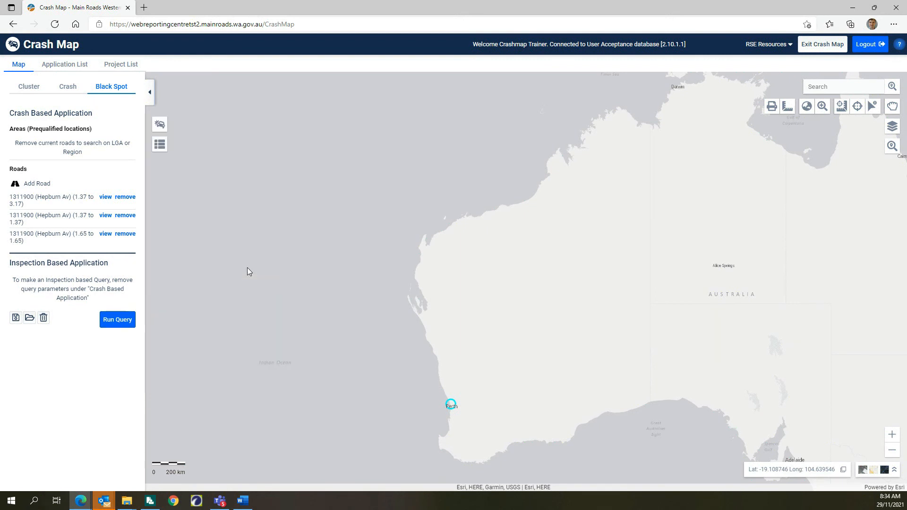
- Add the Barridale Dr intersection on road 1311900 (Hepburn Av) to the crash-based query, from SLK 2.13 to 2.13
{"action": "left_click", "coordinate": [40, 184]}
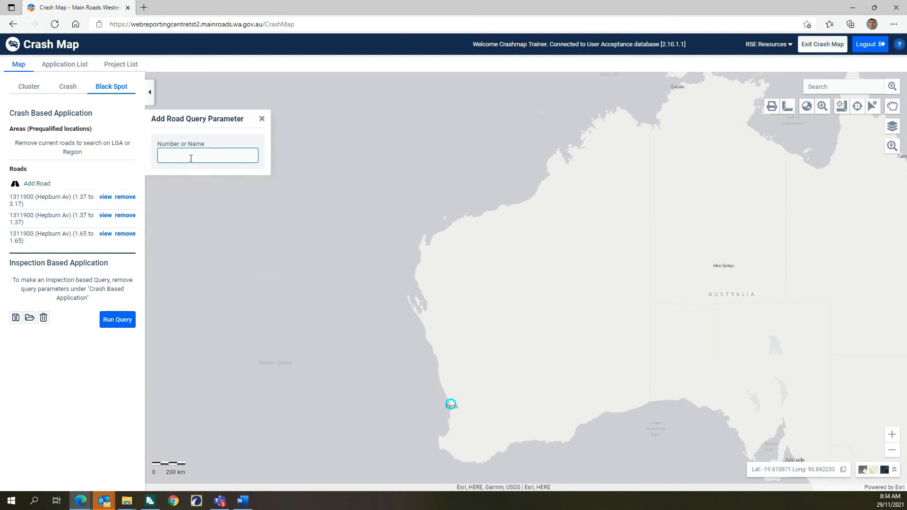
{"action": "type", "text": "epburn av"}
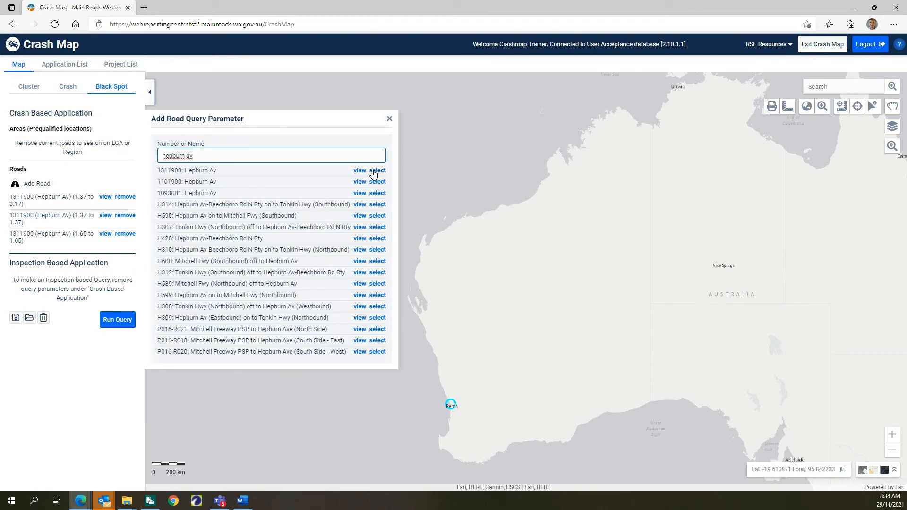
{"action": "left_click", "coordinate": [376, 171]}
{"action": "left_click", "coordinate": [246, 196]}
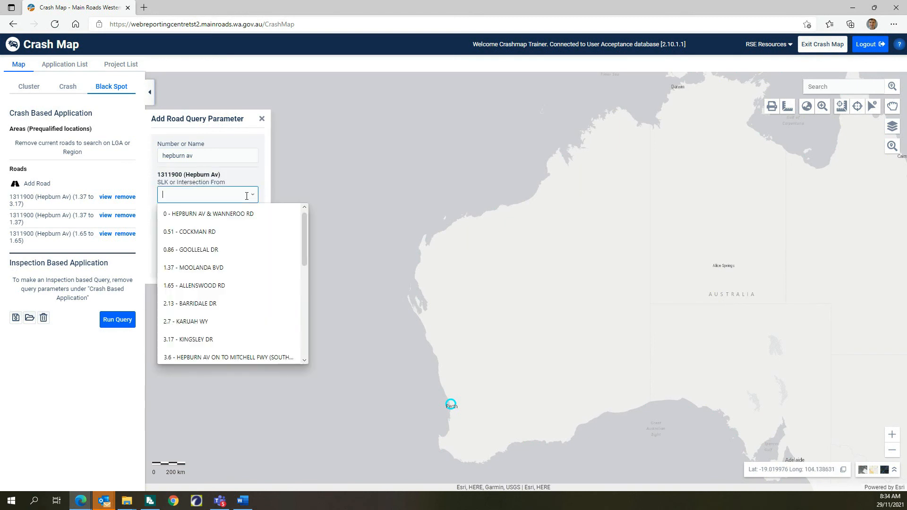
{"action": "left_click", "coordinate": [235, 303]}
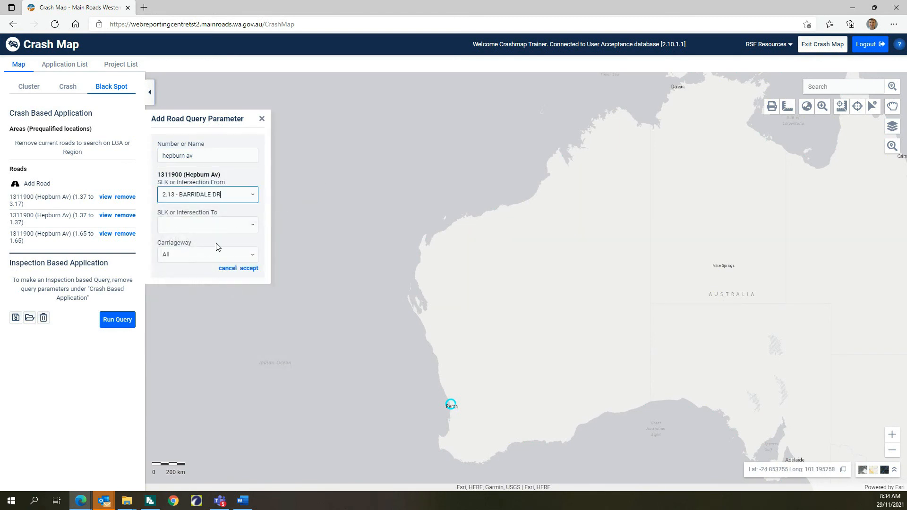
{"action": "left_click", "coordinate": [214, 240]}
{"action": "left_click", "coordinate": [249, 268]}
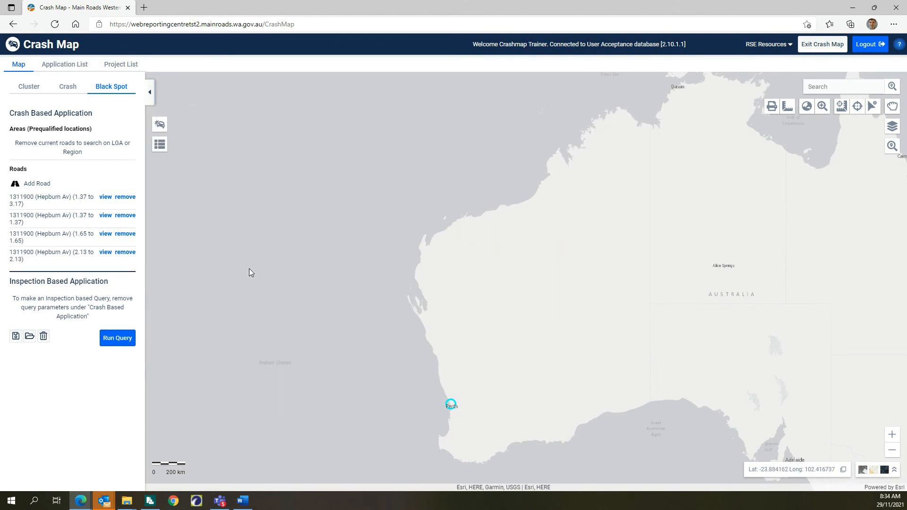
- Add the Karuah Wy intersection on road 1311900 (Hepburn Av) to the crash-based query, from SLK 2.7 to 2.7
{"action": "left_click", "coordinate": [40, 184]}
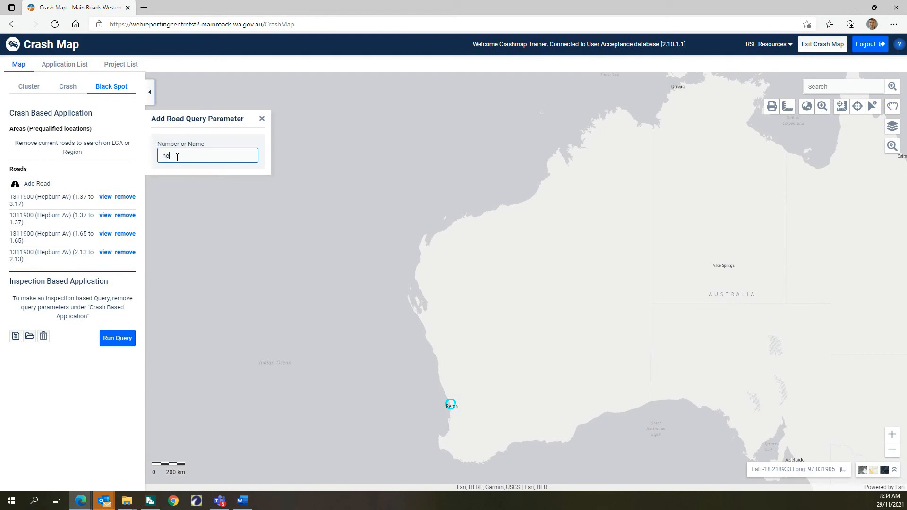
{"action": "type", "text": "hepburn av"}
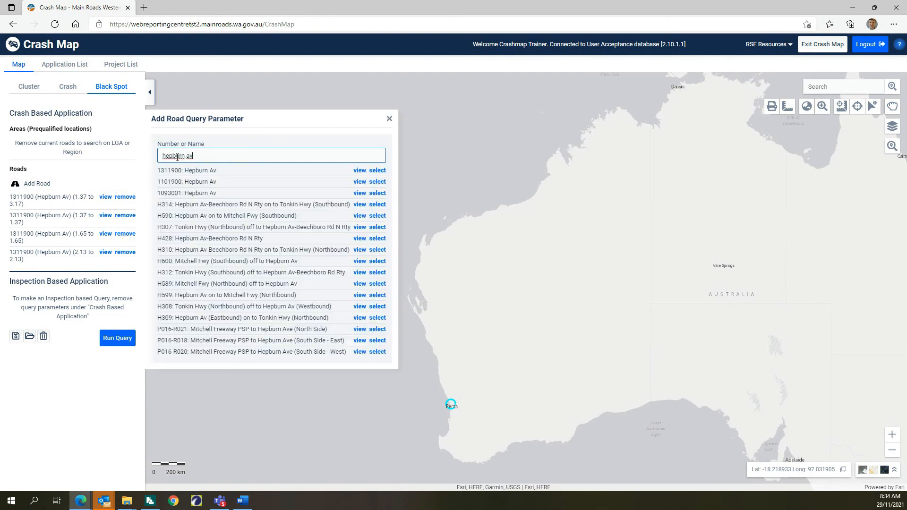
{"action": "left_click", "coordinate": [376, 171]}
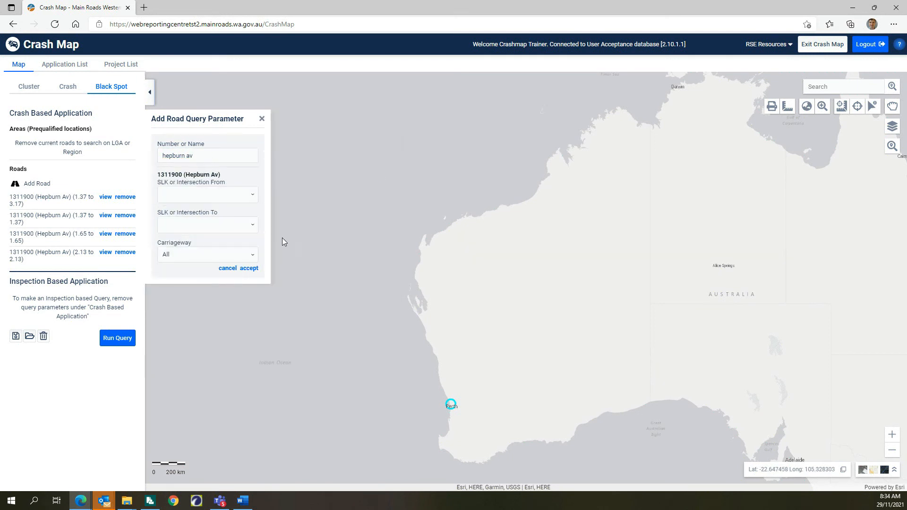
{"action": "left_click", "coordinate": [246, 193]}
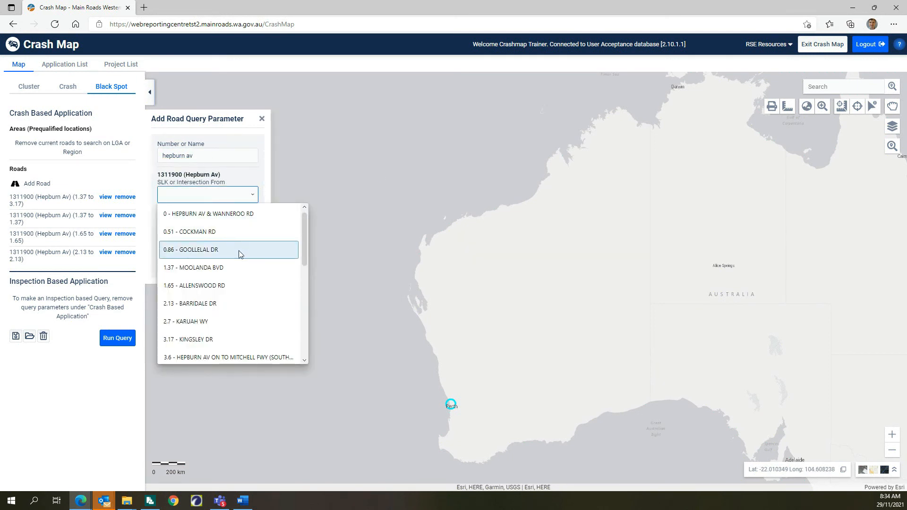
{"action": "left_click", "coordinate": [229, 322]}
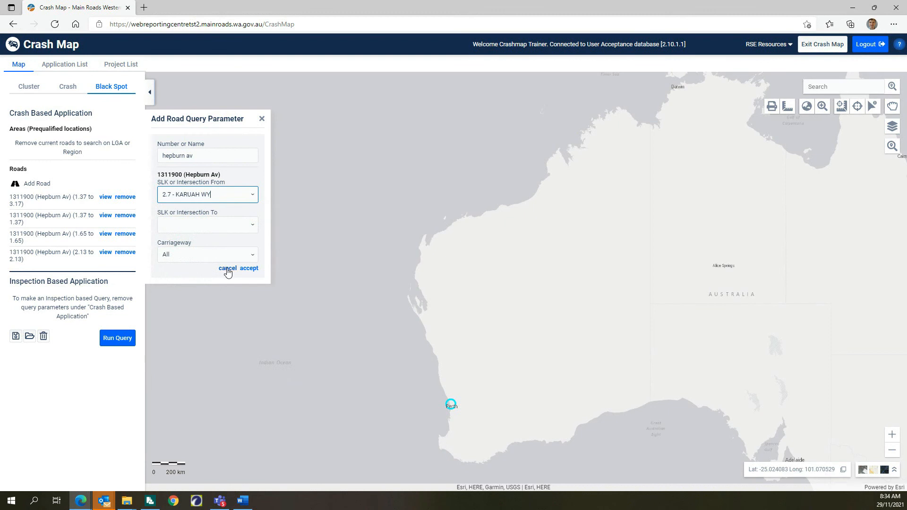
{"action": "left_click", "coordinate": [224, 226]}
{"action": "left_click", "coordinate": [223, 245]}
{"action": "left_click", "coordinate": [251, 266]}
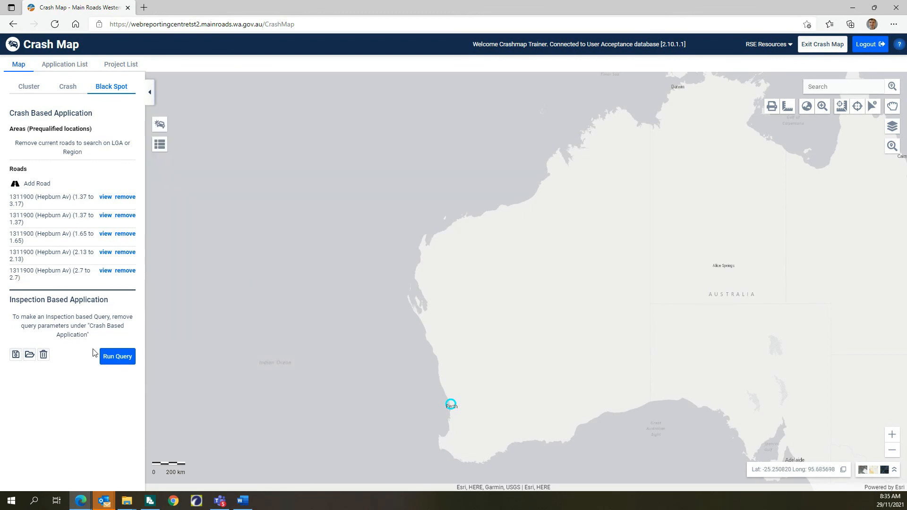
- Add the Kingsley Dr intersection on road 1311900 (Hepburn Av) to the crash-based query, from SLK 3.17 to 3.17
{"action": "left_click", "coordinate": [42, 185]}
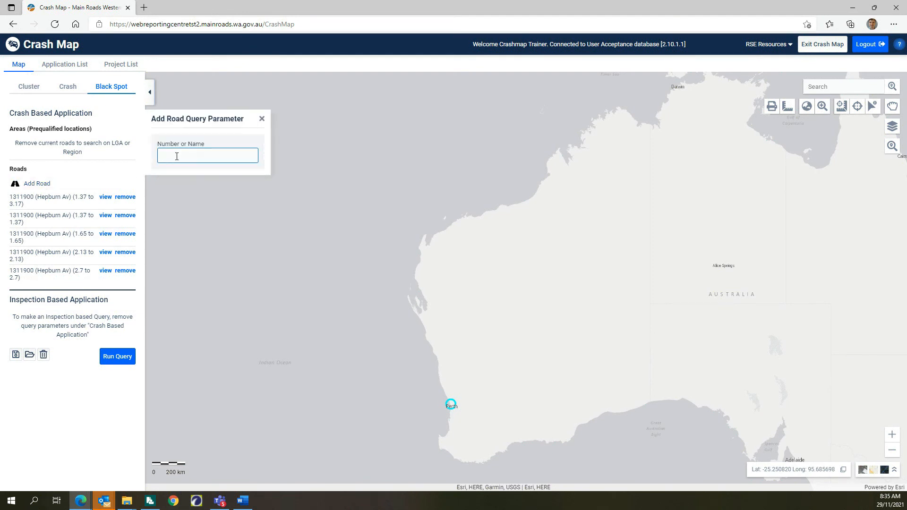
{"action": "type", "text": "hepburn av"}
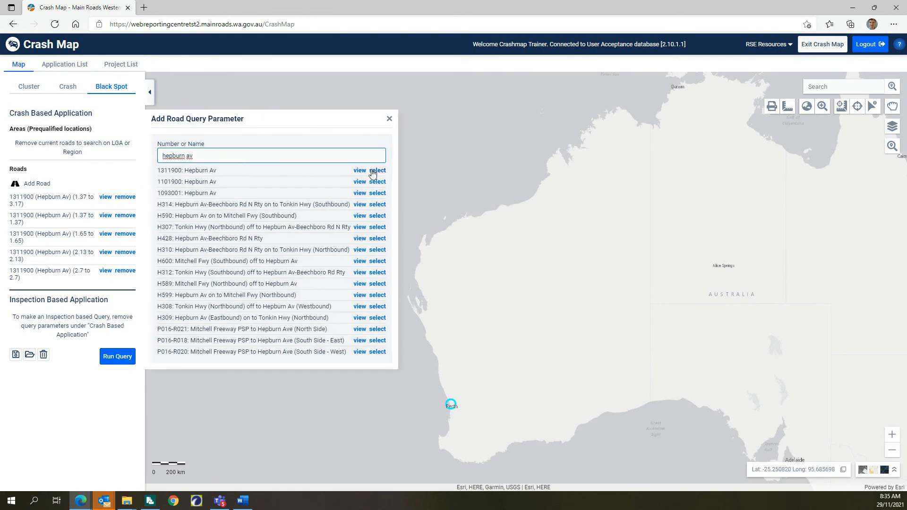
{"action": "left_click", "coordinate": [371, 171]}
{"action": "left_click", "coordinate": [215, 194]}
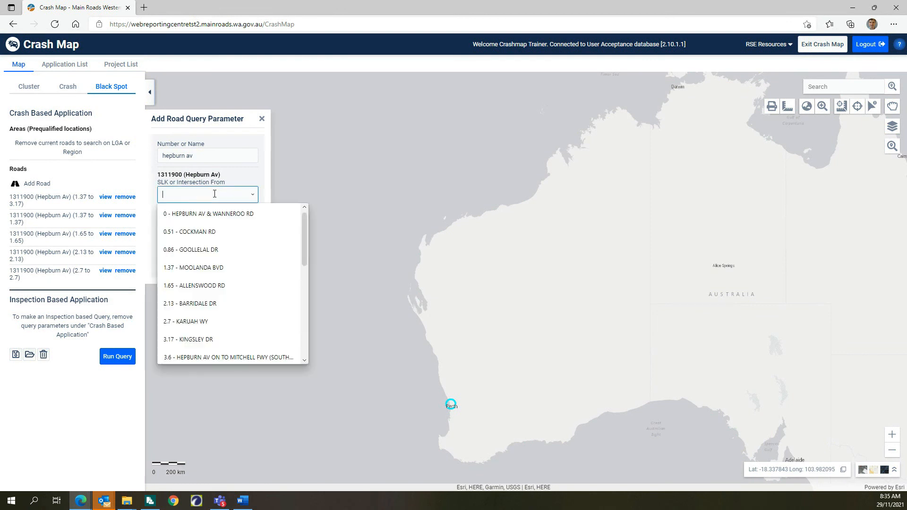
{"action": "left_click", "coordinate": [214, 337]}
{"action": "left_click", "coordinate": [219, 224]}
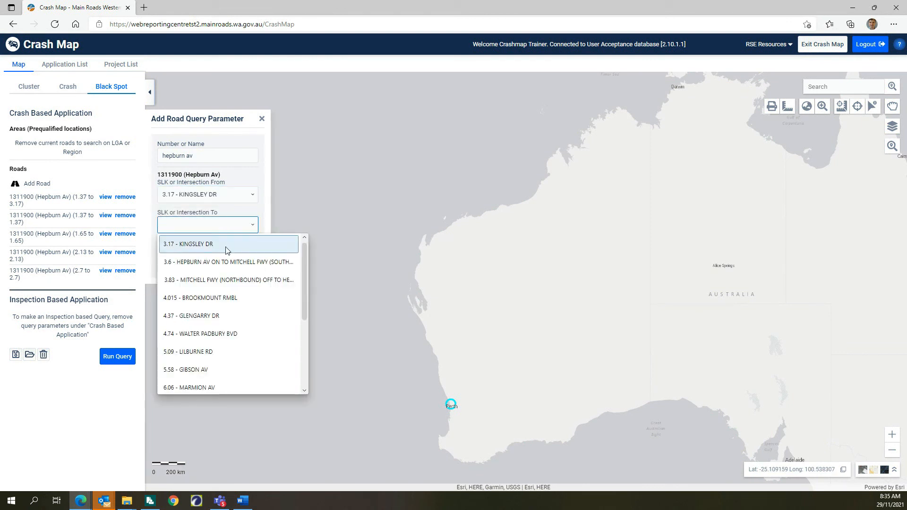
{"action": "left_click", "coordinate": [222, 244]}
{"action": "left_click", "coordinate": [251, 269]}
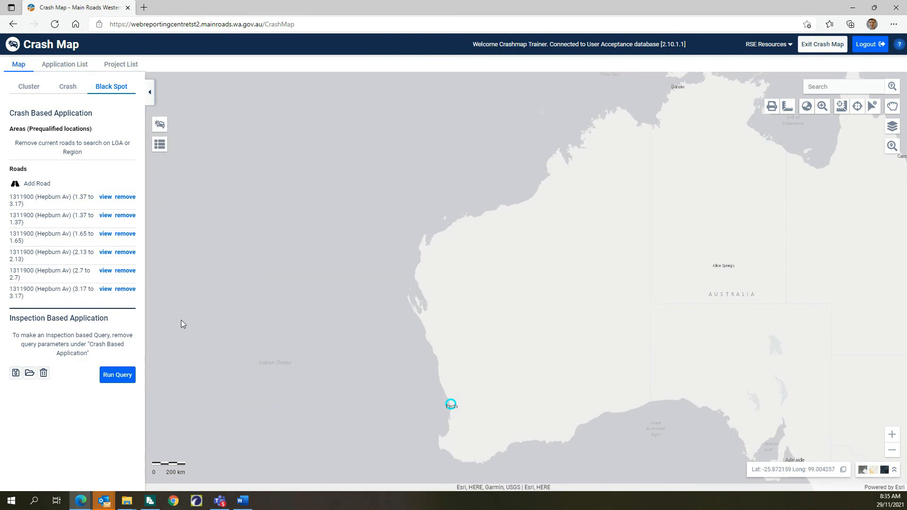
- Run the Black Spot query and view the crashes for Hepburn Av (1.37 to 3.17) combined with all five intersections from Moolanda Bvd to Kingsley Dr
{"action": "left_click", "coordinate": [118, 376]}
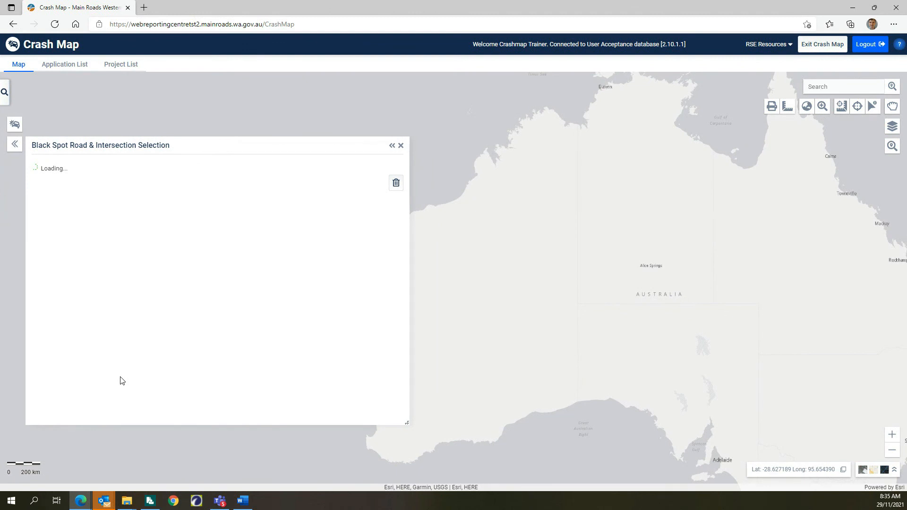
{"action": "left_click_drag", "start_coordinate": [223, 146], "coordinate": [397, 114]}
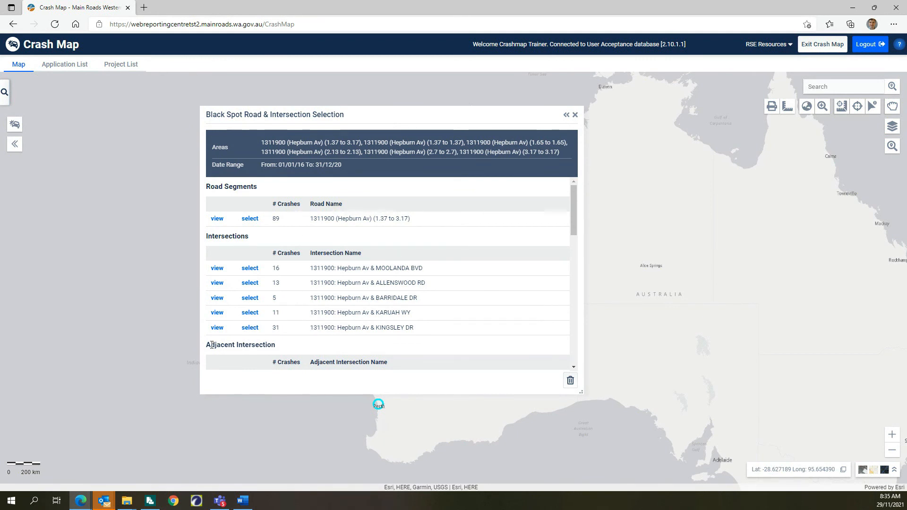
{"action": "scroll", "coordinate": [302, 299], "scroll_direction": "down", "scroll_amount": 5}
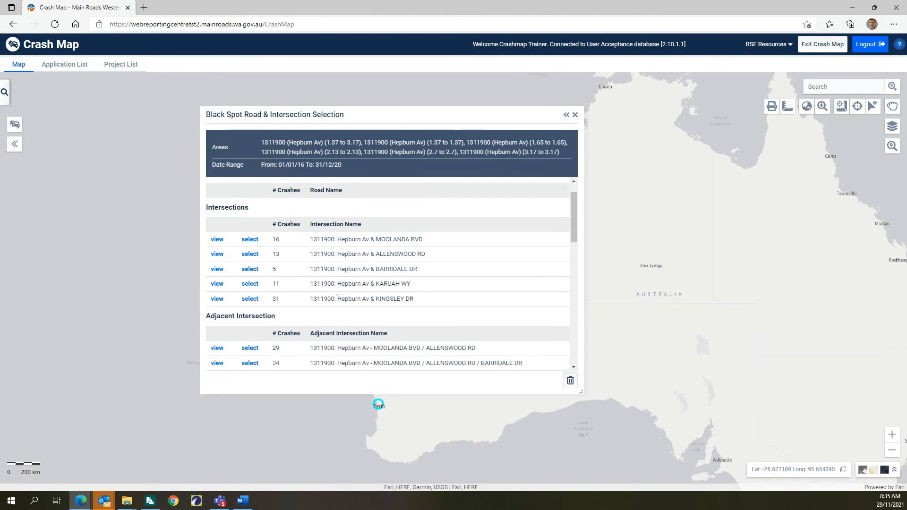
{"action": "scroll", "coordinate": [336, 299], "scroll_direction": "down", "scroll_amount": 1}
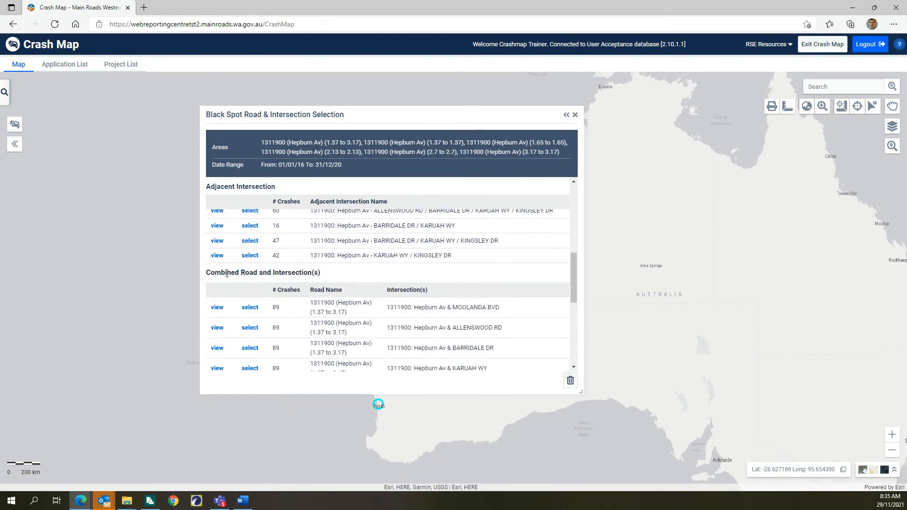
{"action": "scroll", "coordinate": [369, 310], "scroll_direction": "down", "scroll_amount": 2}
{"action": "scroll", "coordinate": [369, 310], "scroll_direction": "down", "scroll_amount": 3}
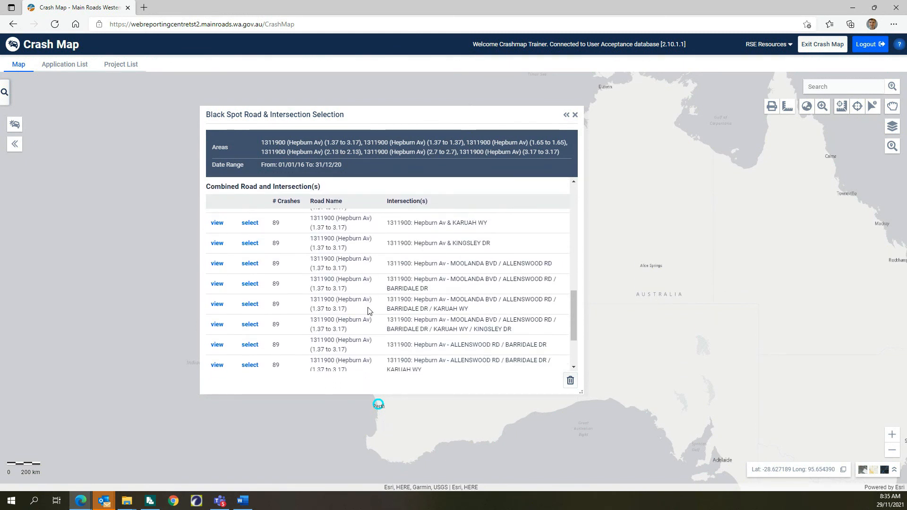
{"action": "scroll", "coordinate": [370, 310], "scroll_direction": "down", "scroll_amount": 2}
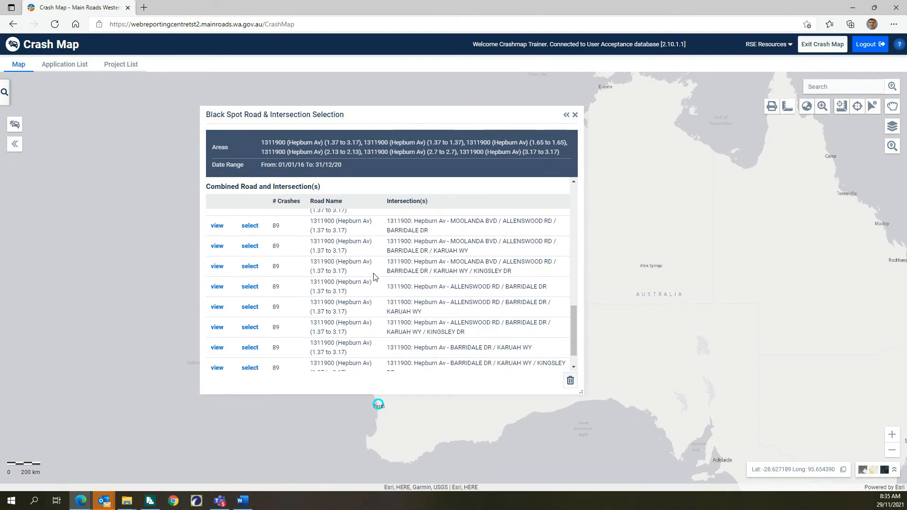
{"action": "left_click", "coordinate": [218, 267]}
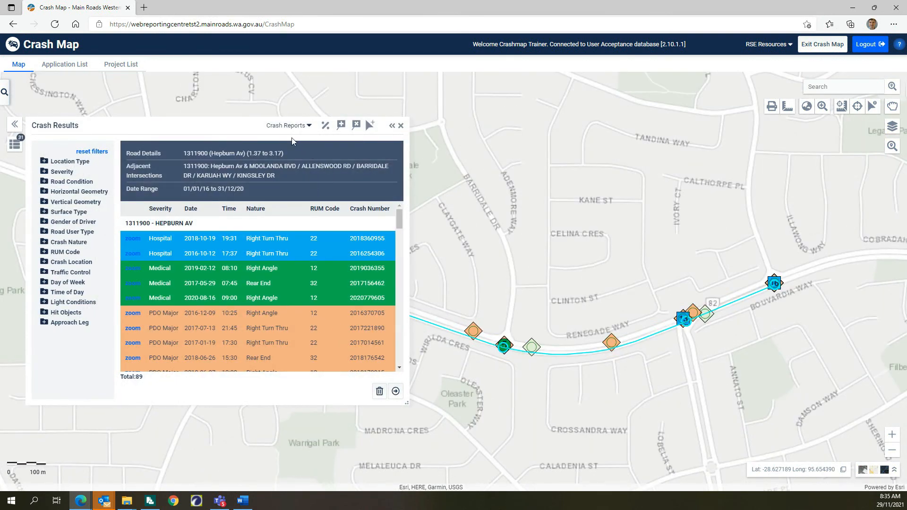
- Create a submission from the Hepburn Av crash results and set its region to Metropolitan
{"action": "left_click_drag", "start_coordinate": [226, 127], "coordinate": [404, 124]}
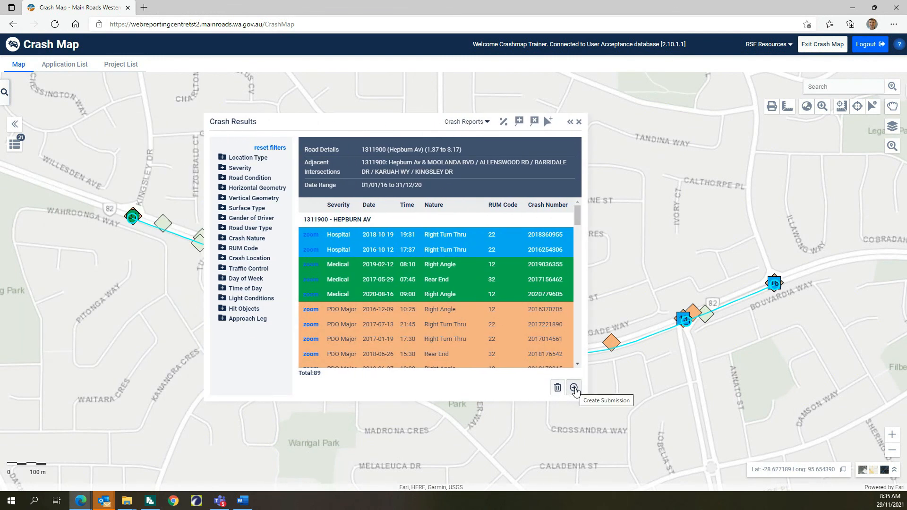
{"action": "left_click", "coordinate": [574, 388]}
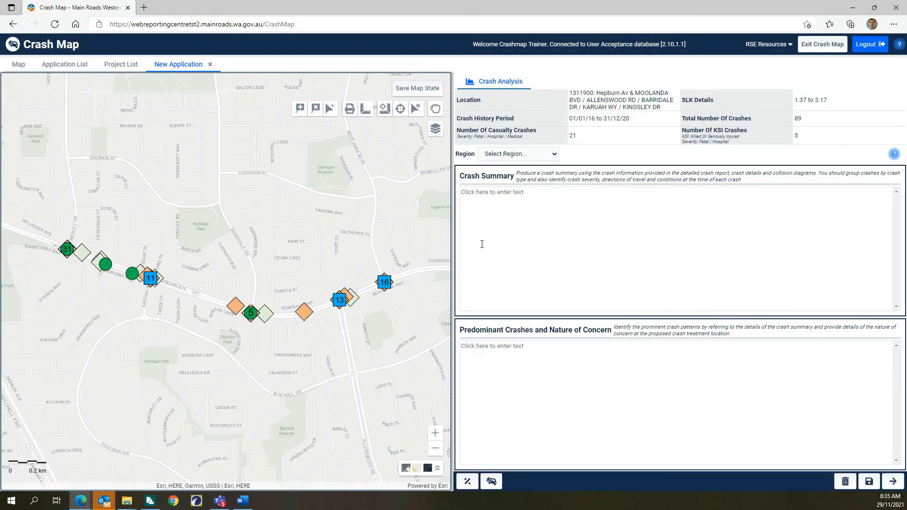
{"action": "left_click", "coordinate": [557, 155]}
{"action": "left_click", "coordinate": [524, 246]}
- Fill in the Crash Summary with a long run of placeholder x characters
{"action": "left_click", "coordinate": [492, 192]}
{"action": "type", "text": "xxxxxxxxxxxxxxxxxxxxxxxxxxxxxxxxxxxxxxxxxxxxxxxxxxxxxxxxxxxxxxxxxxxxxxxxxxxxxxxxxxxxxxxxxxxxxxxxxxxxxxxxxxxxxxxxxxxxxxxxxxxxxxxxxxxxxxxxxxxxxxxxxxxxxxxxxxxxxxxxxxxxxxxxxxxx"}
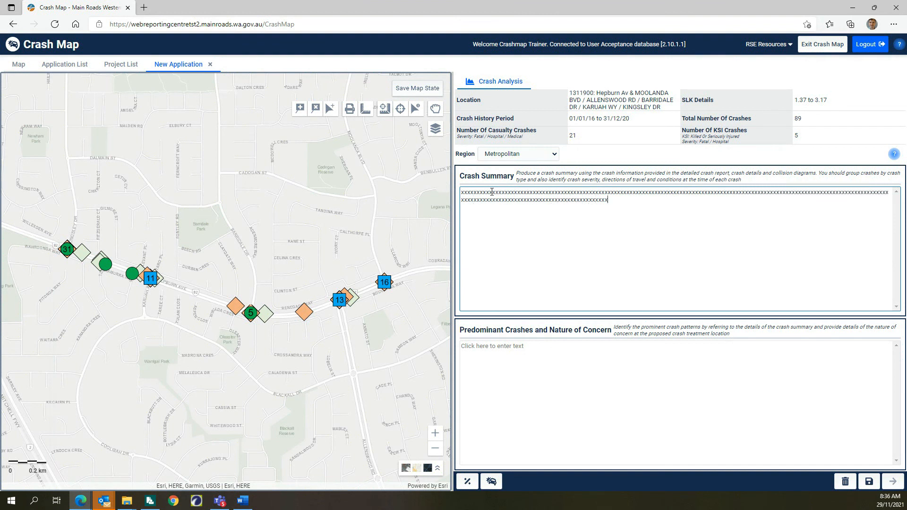
{"action": "type", "text": "xxxxxxxxxxxxxxxxxxxxxxxxxxxxxxxxxxxxxxxxxxxxxx"}
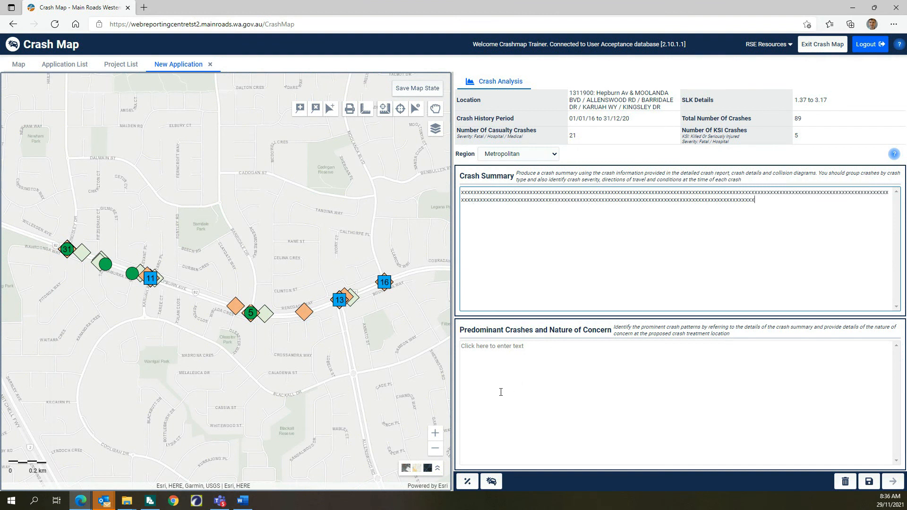
- Fill in Predominant Crashes and Nature of Concern with placeholder x characters and proceed to treatment selection
{"action": "left_click", "coordinate": [510, 350]}
{"action": "type", "text": "xxxxxxxxxxxxxxxxxxxx"}
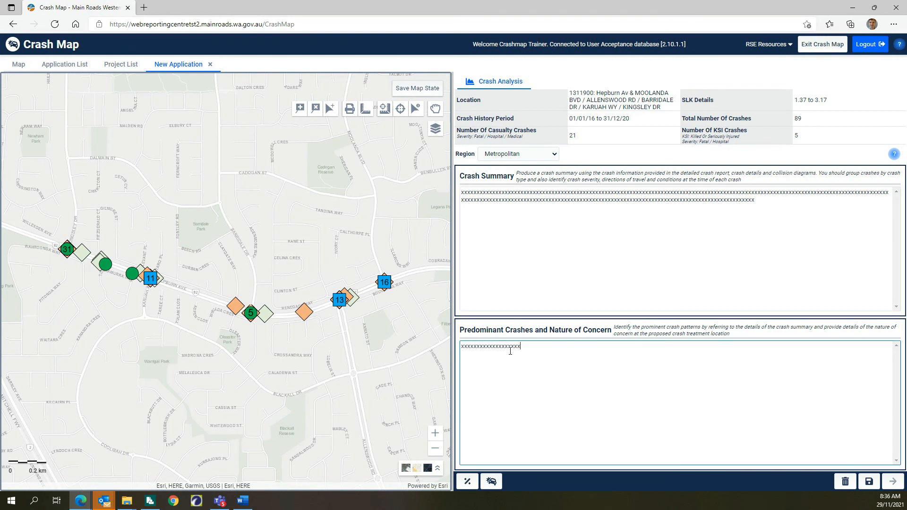
{"action": "type", "text": "xxxxxxxxxxxxxxxxxxxxxxxxxxxxxxxxxxxxxxxxxxxxxxxxxxxxxxxxxxxxxxxxxxxxxxxxxxxx"}
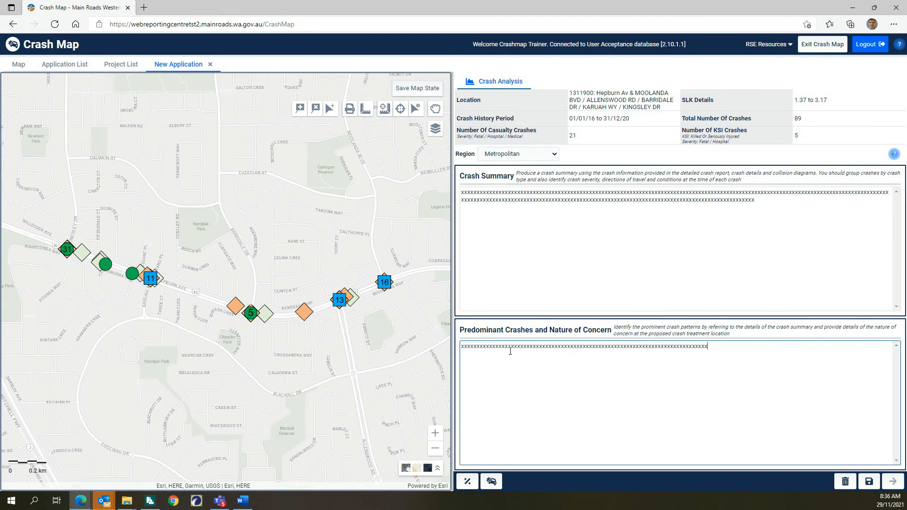
{"action": "type", "text": "xxxxxxxxxxxxxxxxxxxxxxxxxxxxxxxxxxxxxxxxxxxxxxxxxxxxxxxxxxxxxxxxxxxxxxxxxxxxxxxxxxxxxxxxxxxxxxxxxxx"}
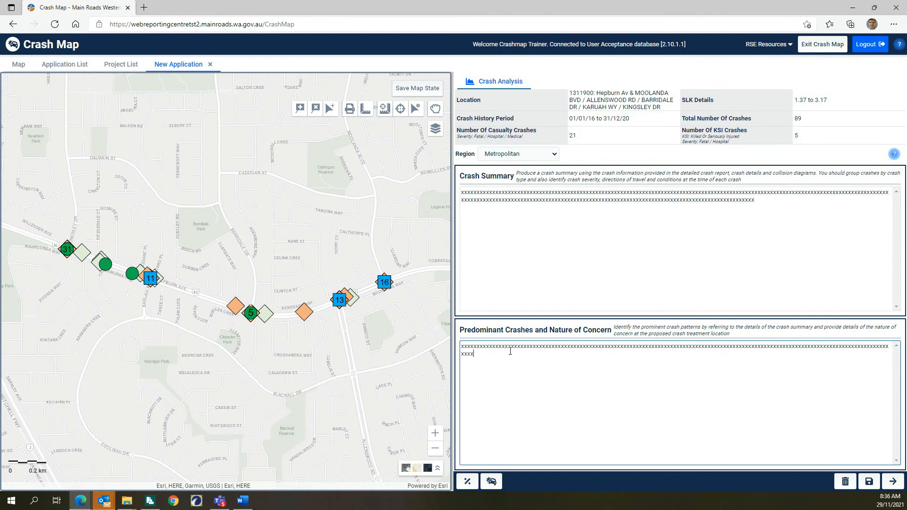
{"action": "type", "text": "xxxxxxxxxxxxxxxxxxxxxxxxxxxxxxxxxxxxxxxxxxxxxxxxxxxxxxxxxxxxxxxxxxxxxxxxxxxxxxx"}
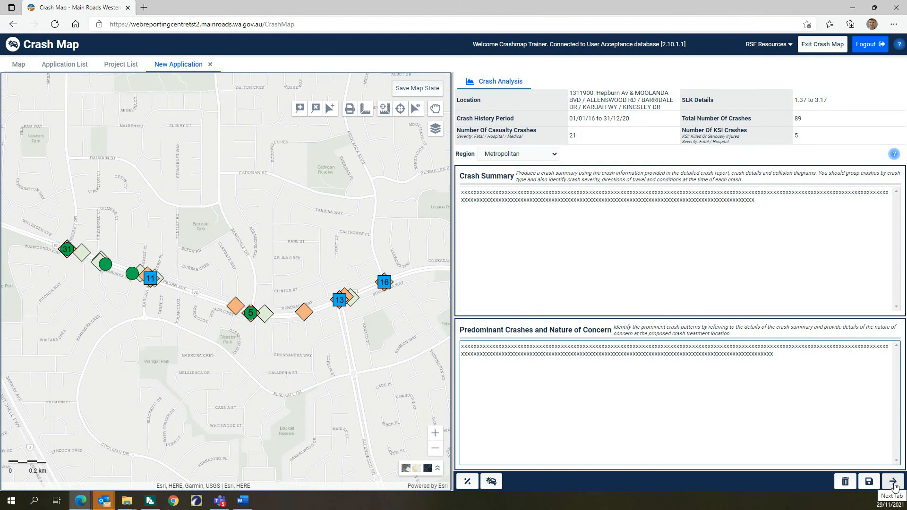
{"action": "left_click", "coordinate": [893, 482]}
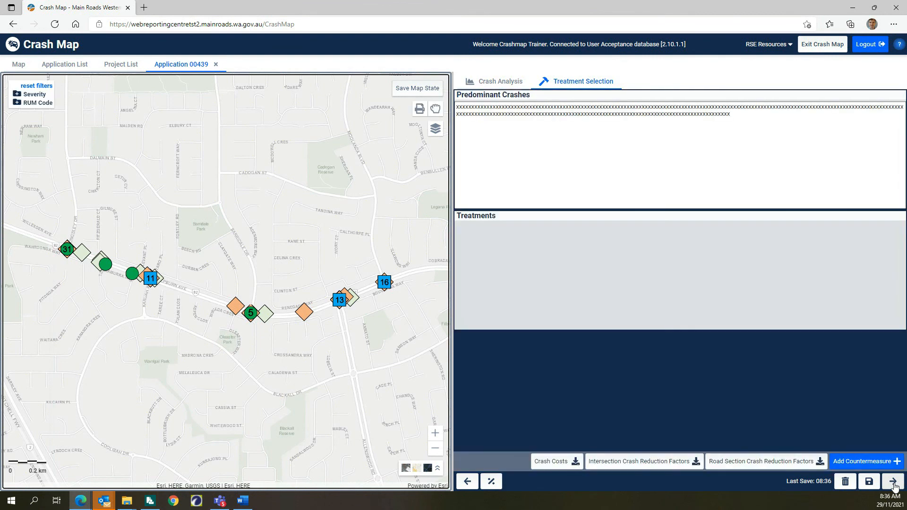
- Add the countermeasure "1: Roundabout - 1 lane" to the treatments
{"action": "left_click", "coordinate": [864, 463]}
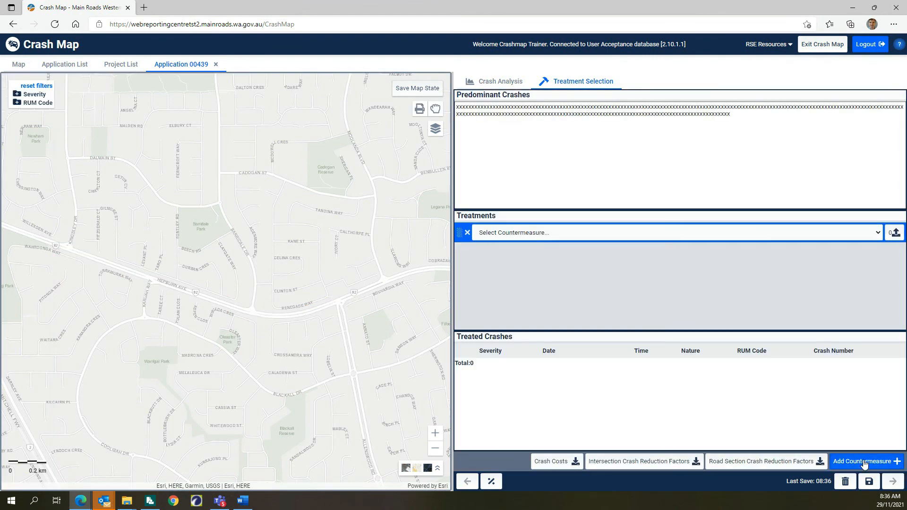
{"action": "left_click", "coordinate": [624, 232]}
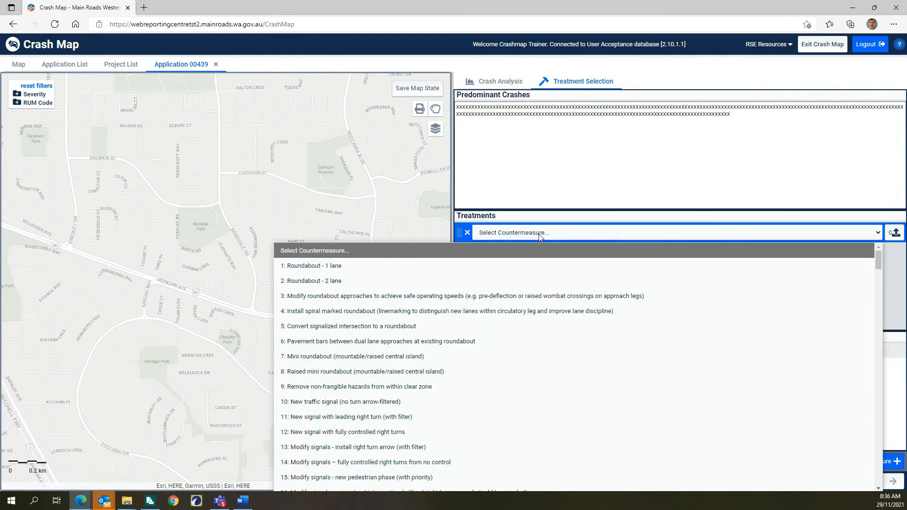
{"action": "left_click", "coordinate": [338, 267]}
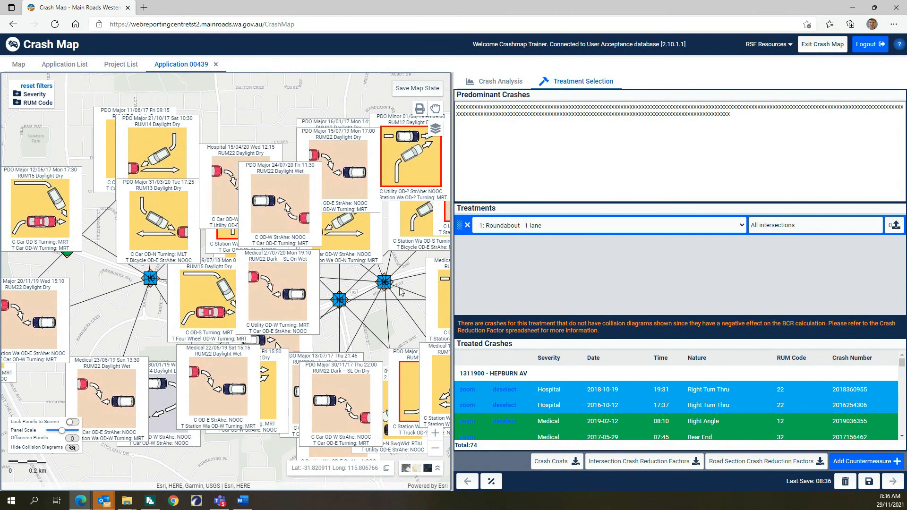
- Limit the one-lane roundabout treatment to the Allenswood Rd 1.65 and Kingsley Dr 3.17 intersections
{"action": "left_click", "coordinate": [869, 231]}
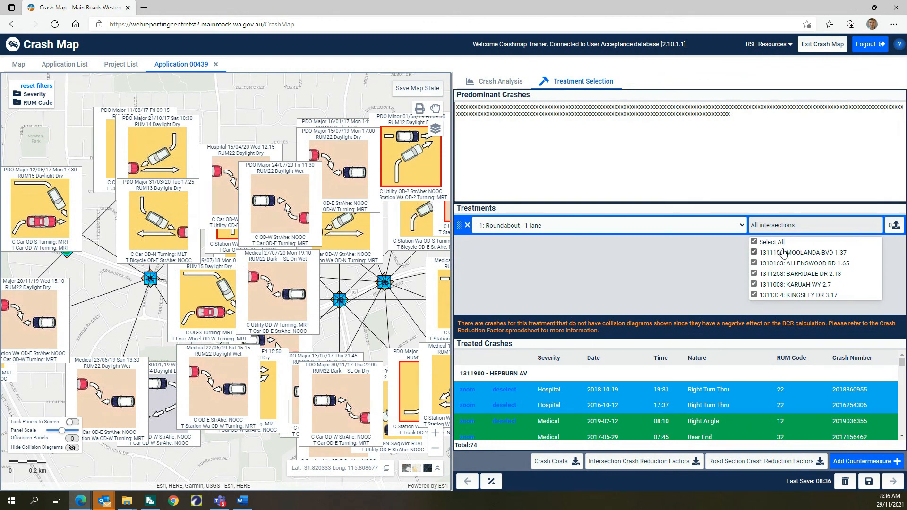
{"action": "left_click", "coordinate": [754, 242]}
{"action": "left_click", "coordinate": [753, 270]}
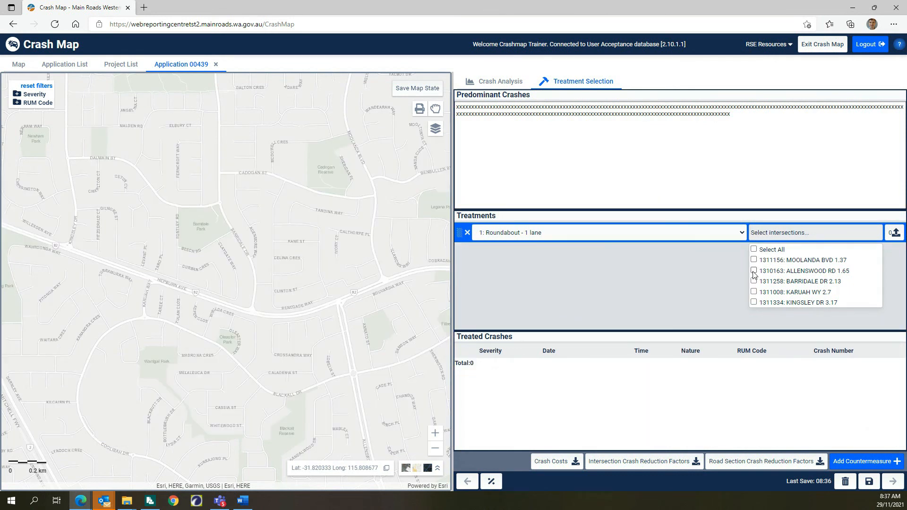
{"action": "left_click", "coordinate": [754, 296]}
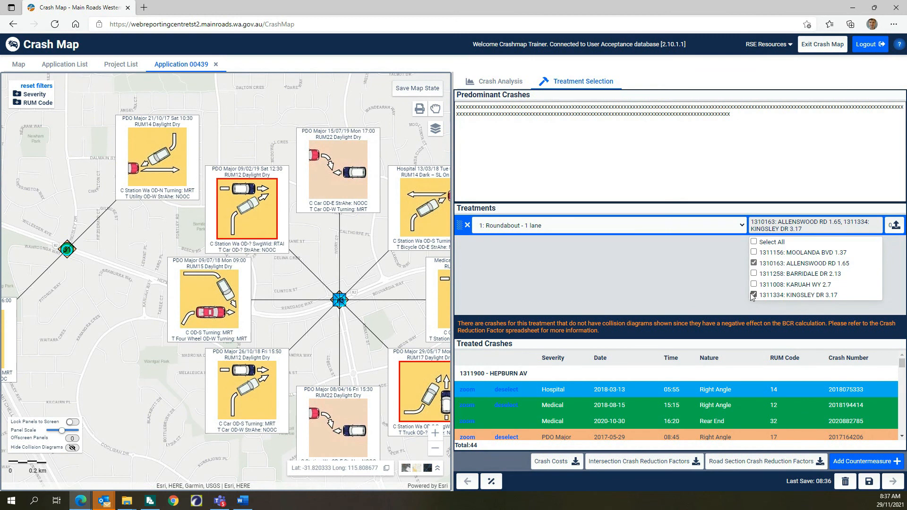
{"action": "left_click", "coordinate": [635, 280]}
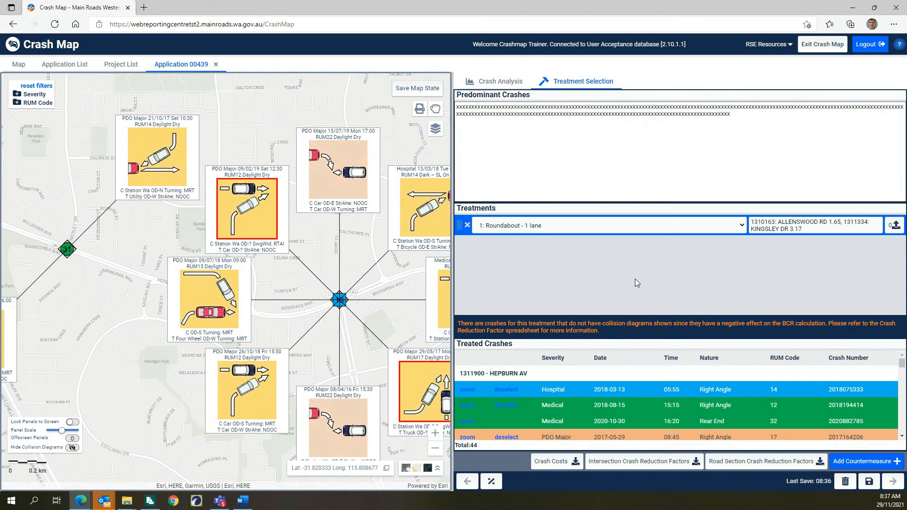
{"action": "left_click", "coordinate": [773, 231]}
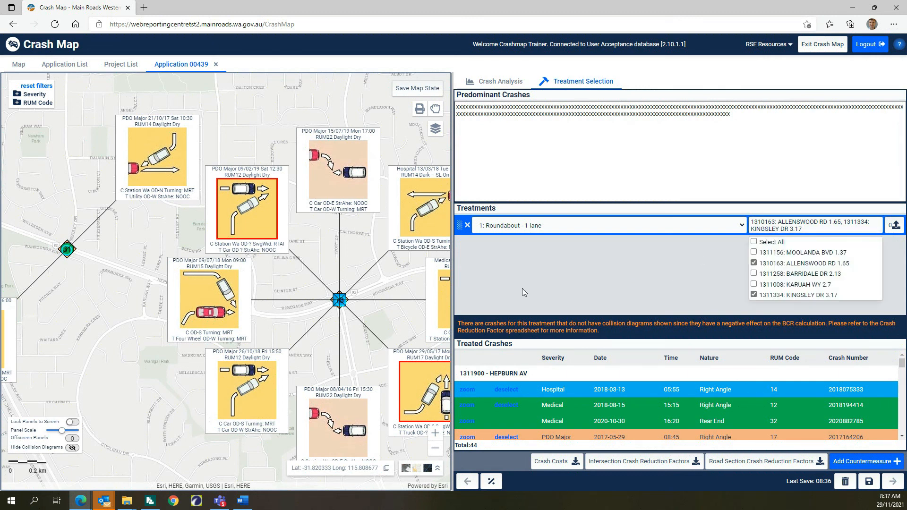